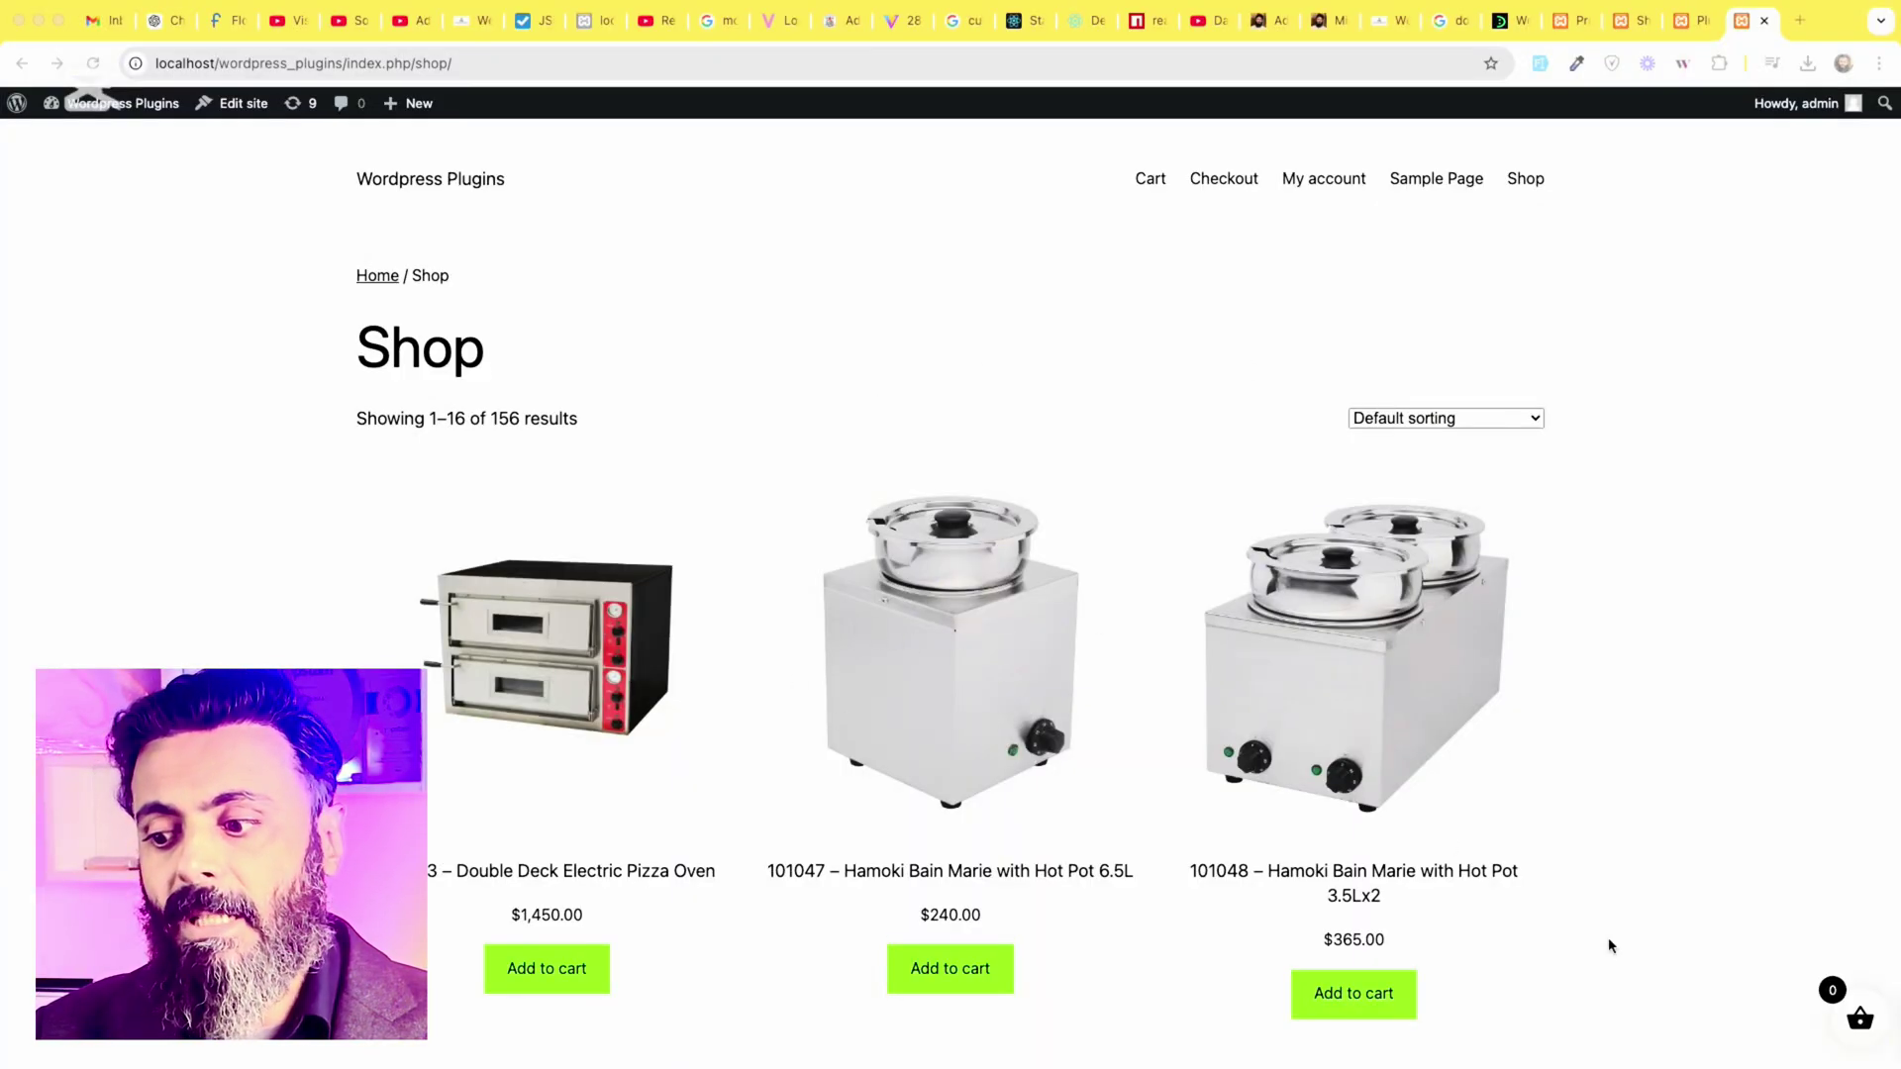
Open the floating cart bubble on the Shop page to confirm the side cart is empty
left_click(1857, 1024)
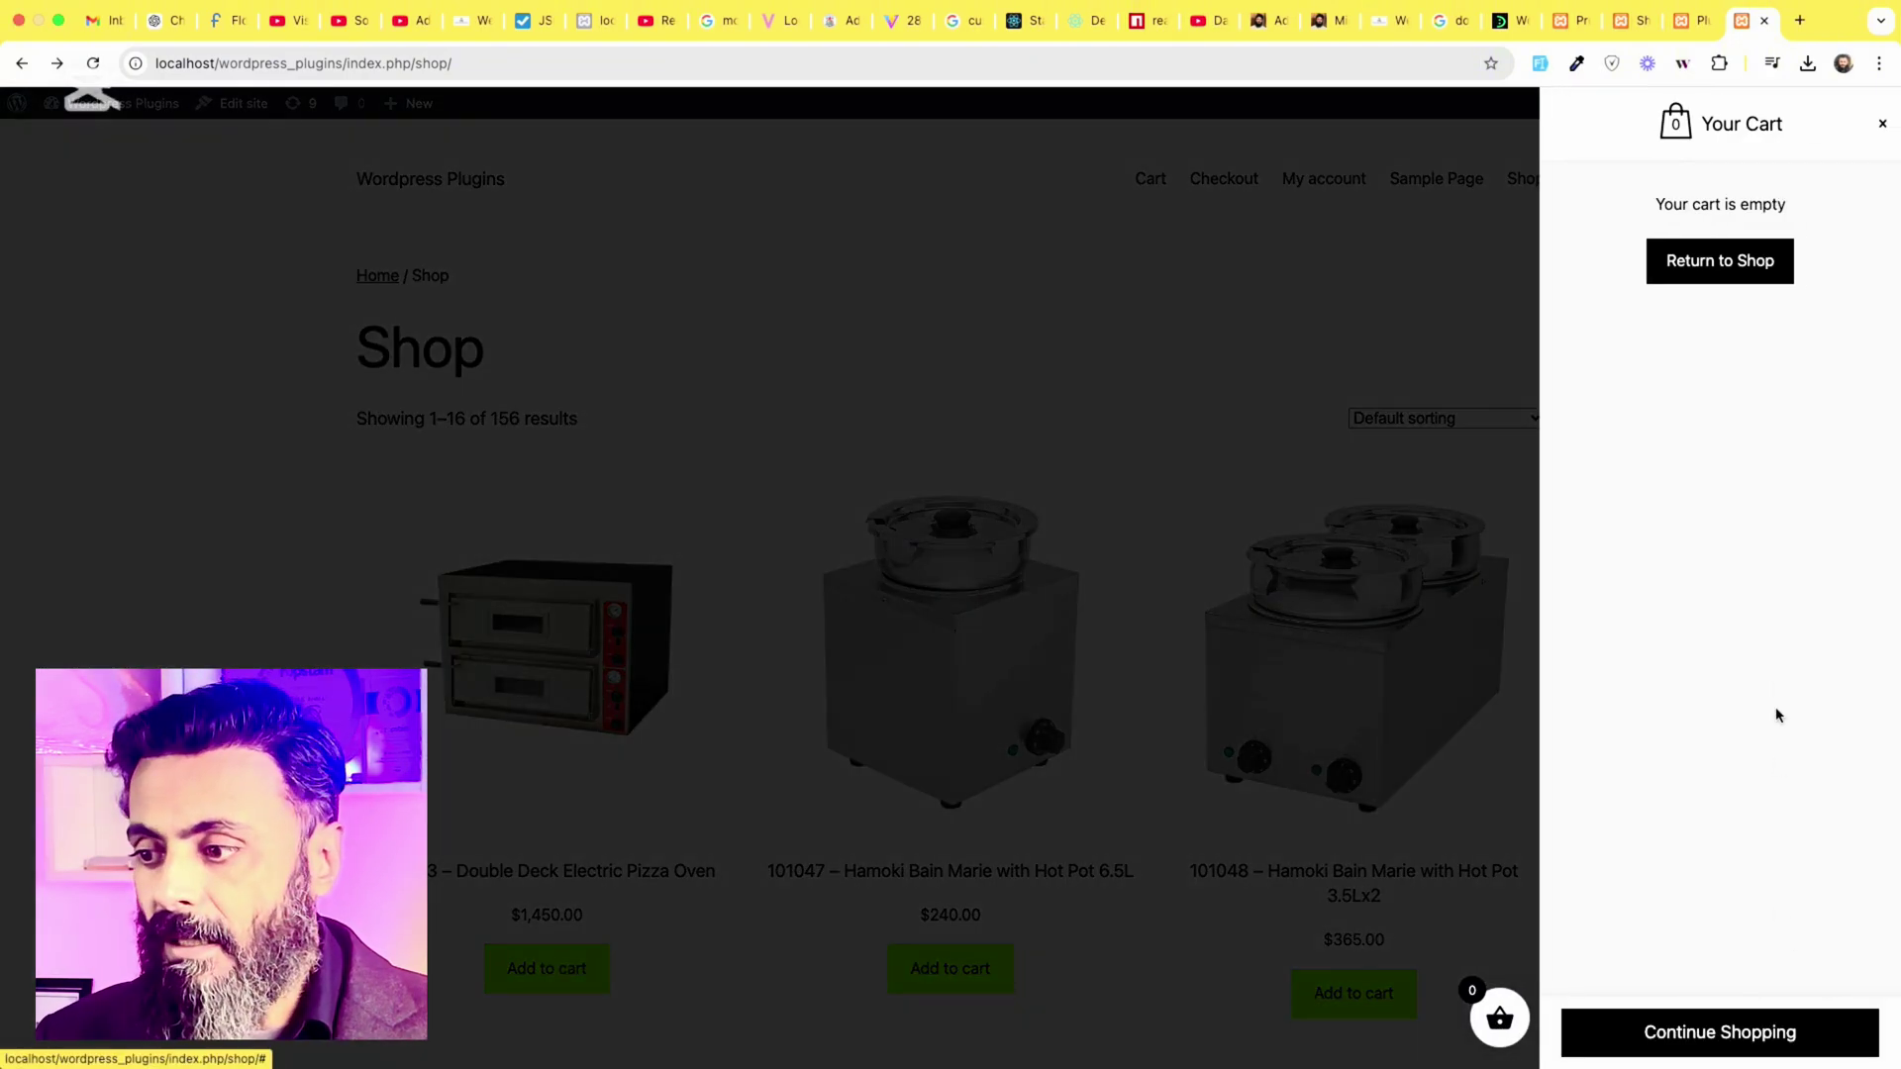
Add one Double Deck Electric Pizza Oven and three Hamoki Bain Marie 6.5L to the cart
left_click(1253, 386)
left_click(523, 975)
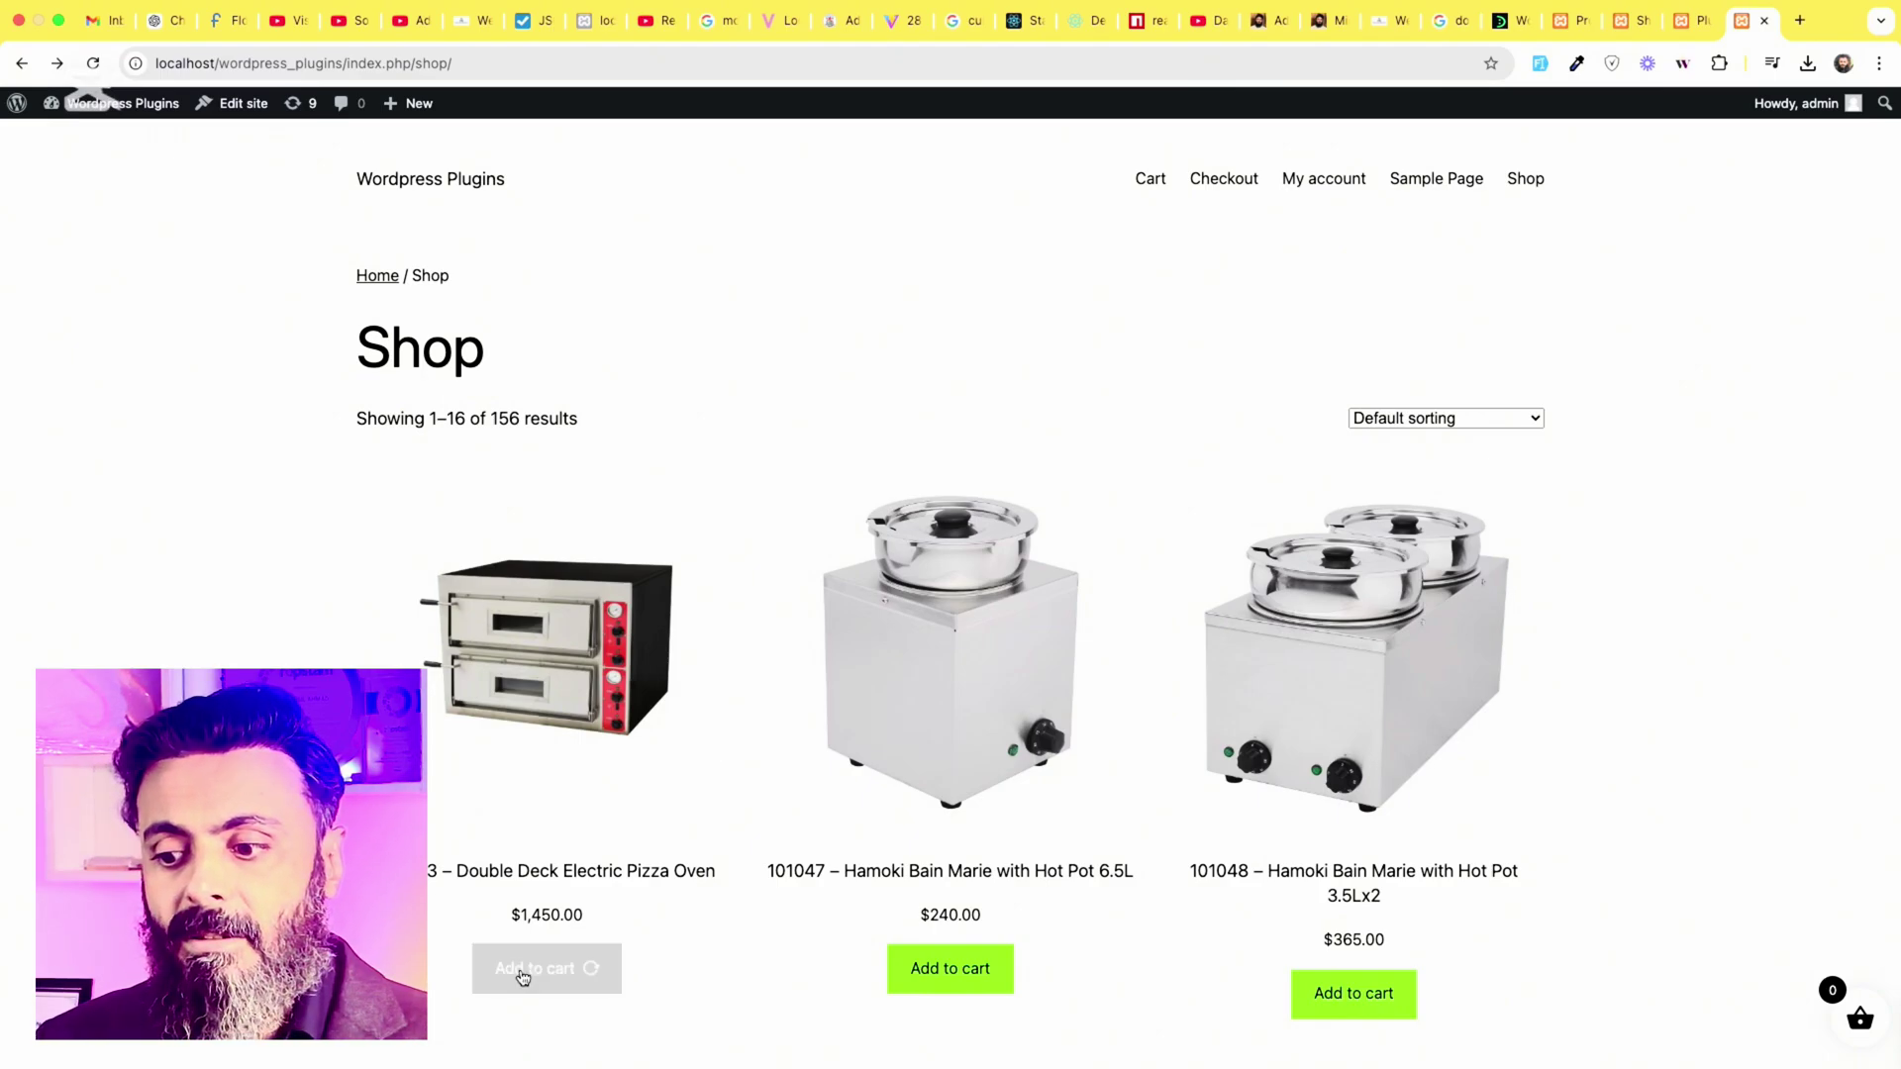
left_click(953, 970)
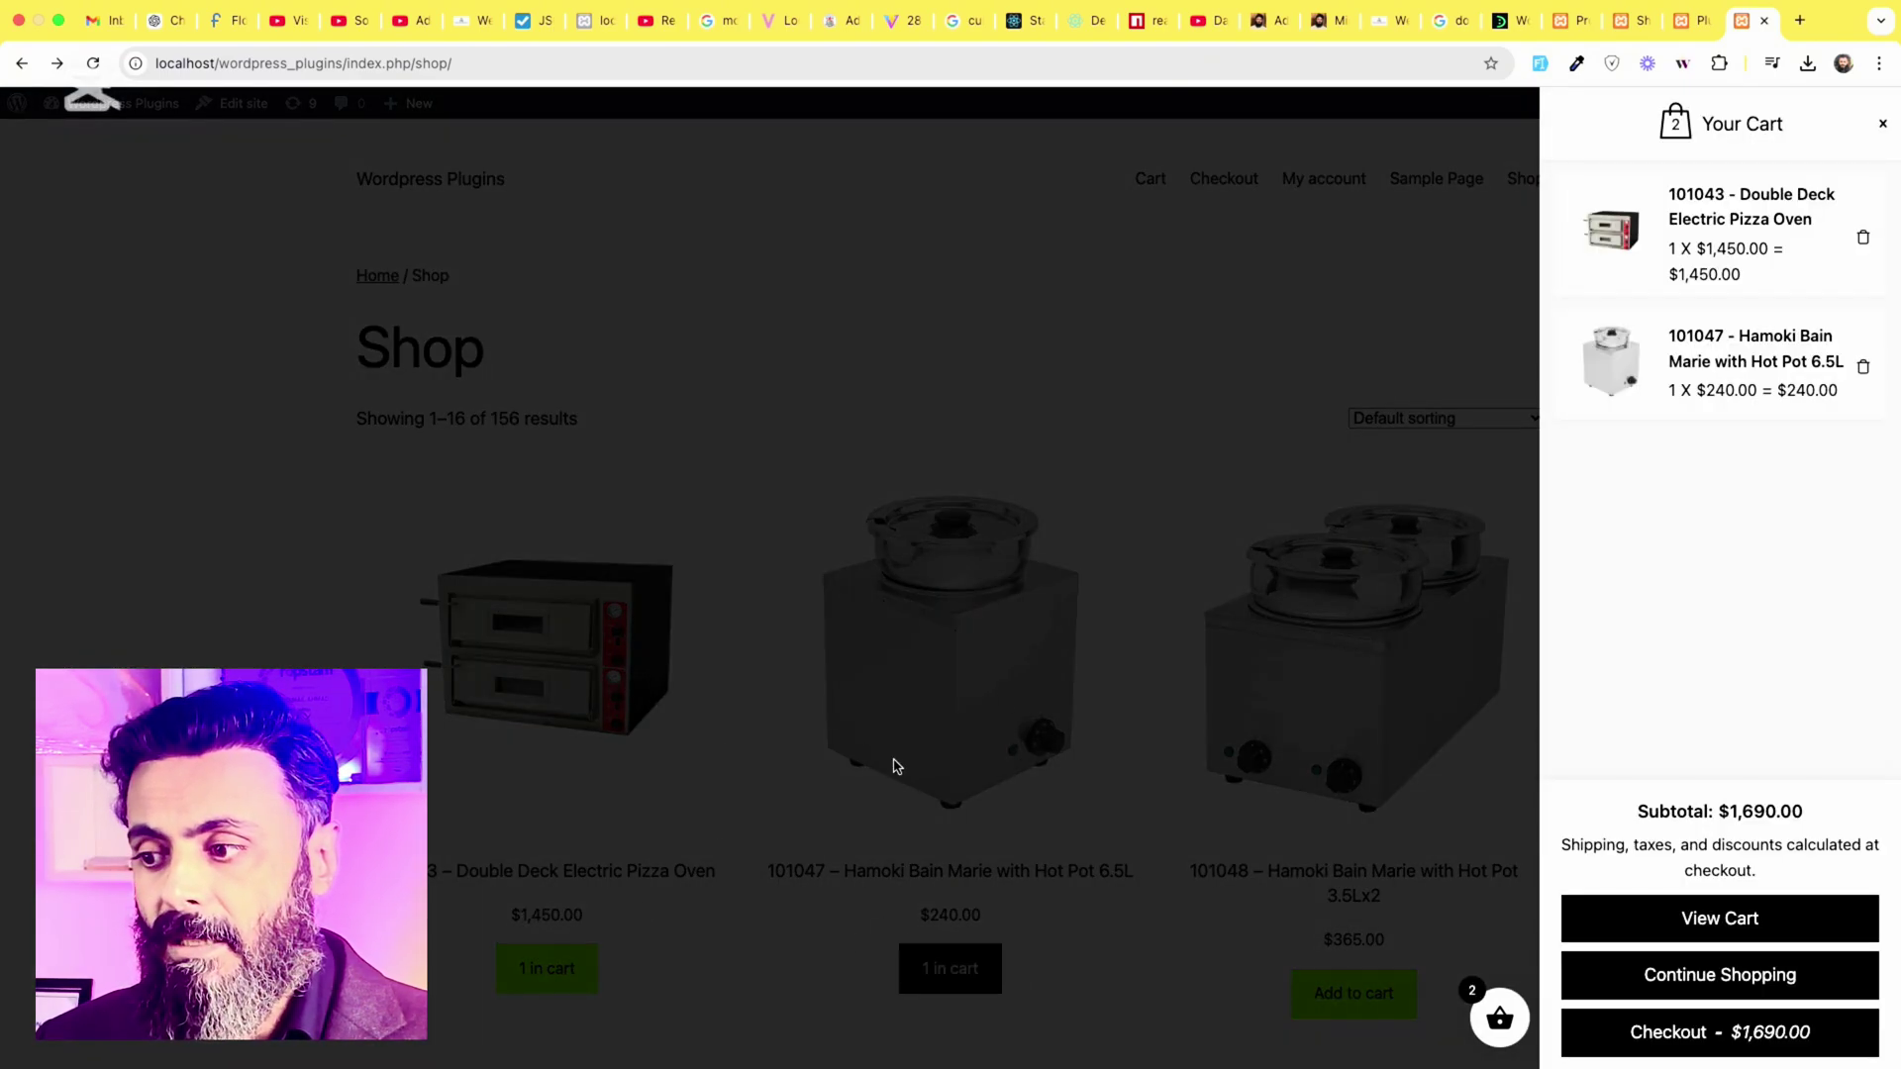
left_click(1272, 390)
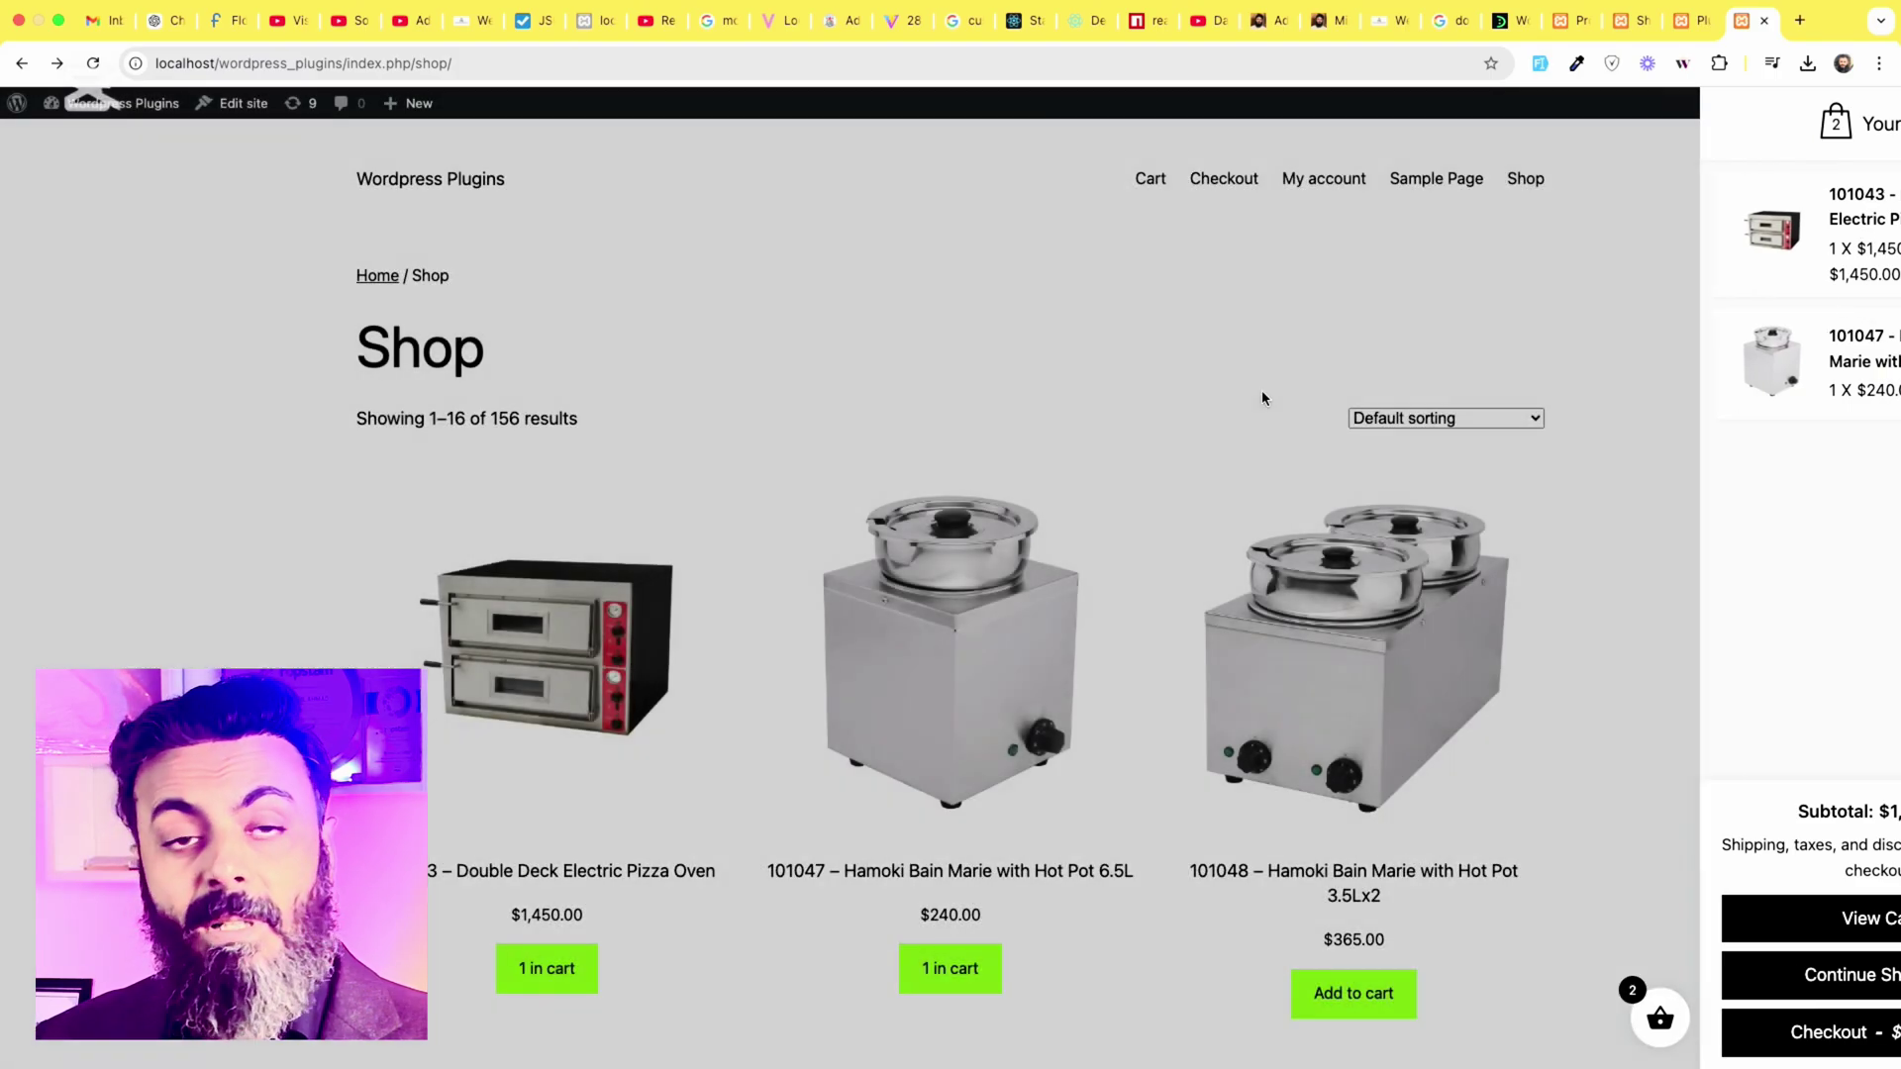
left_click(937, 961)
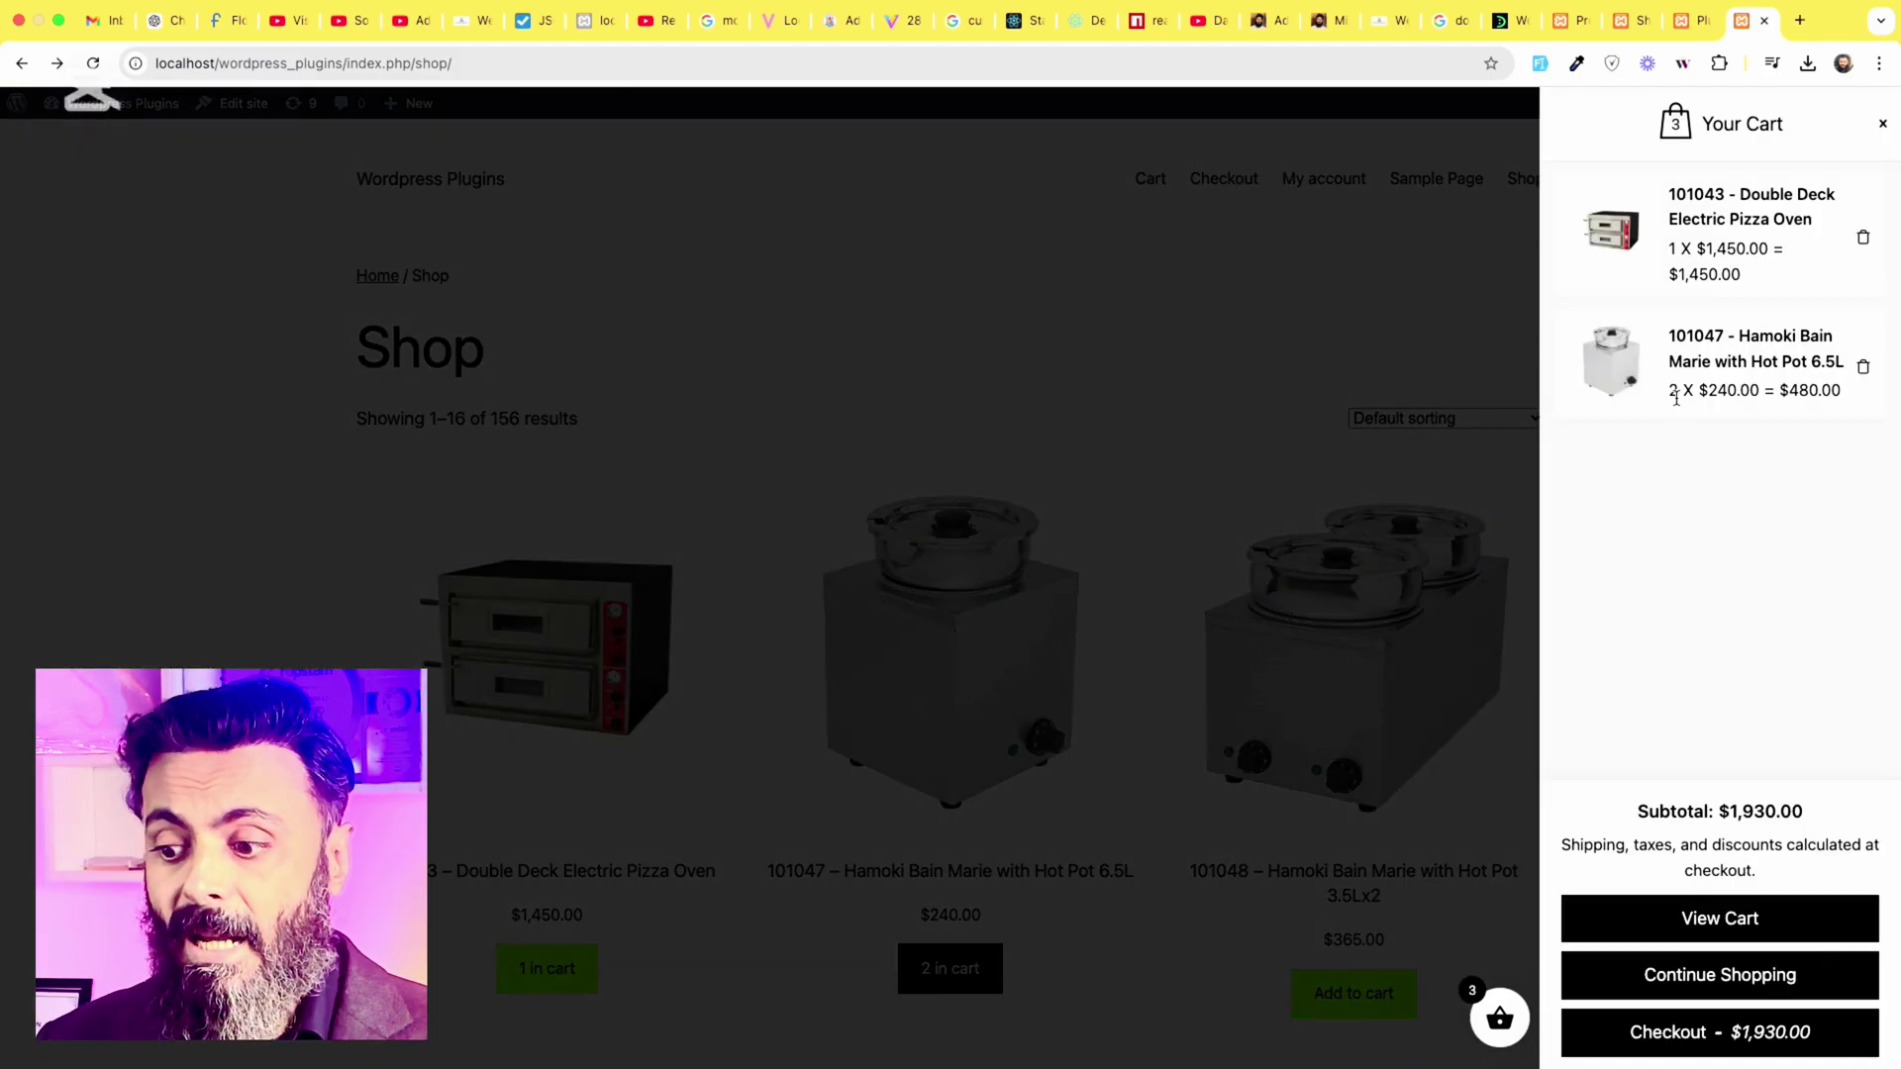
double_click(1670, 396)
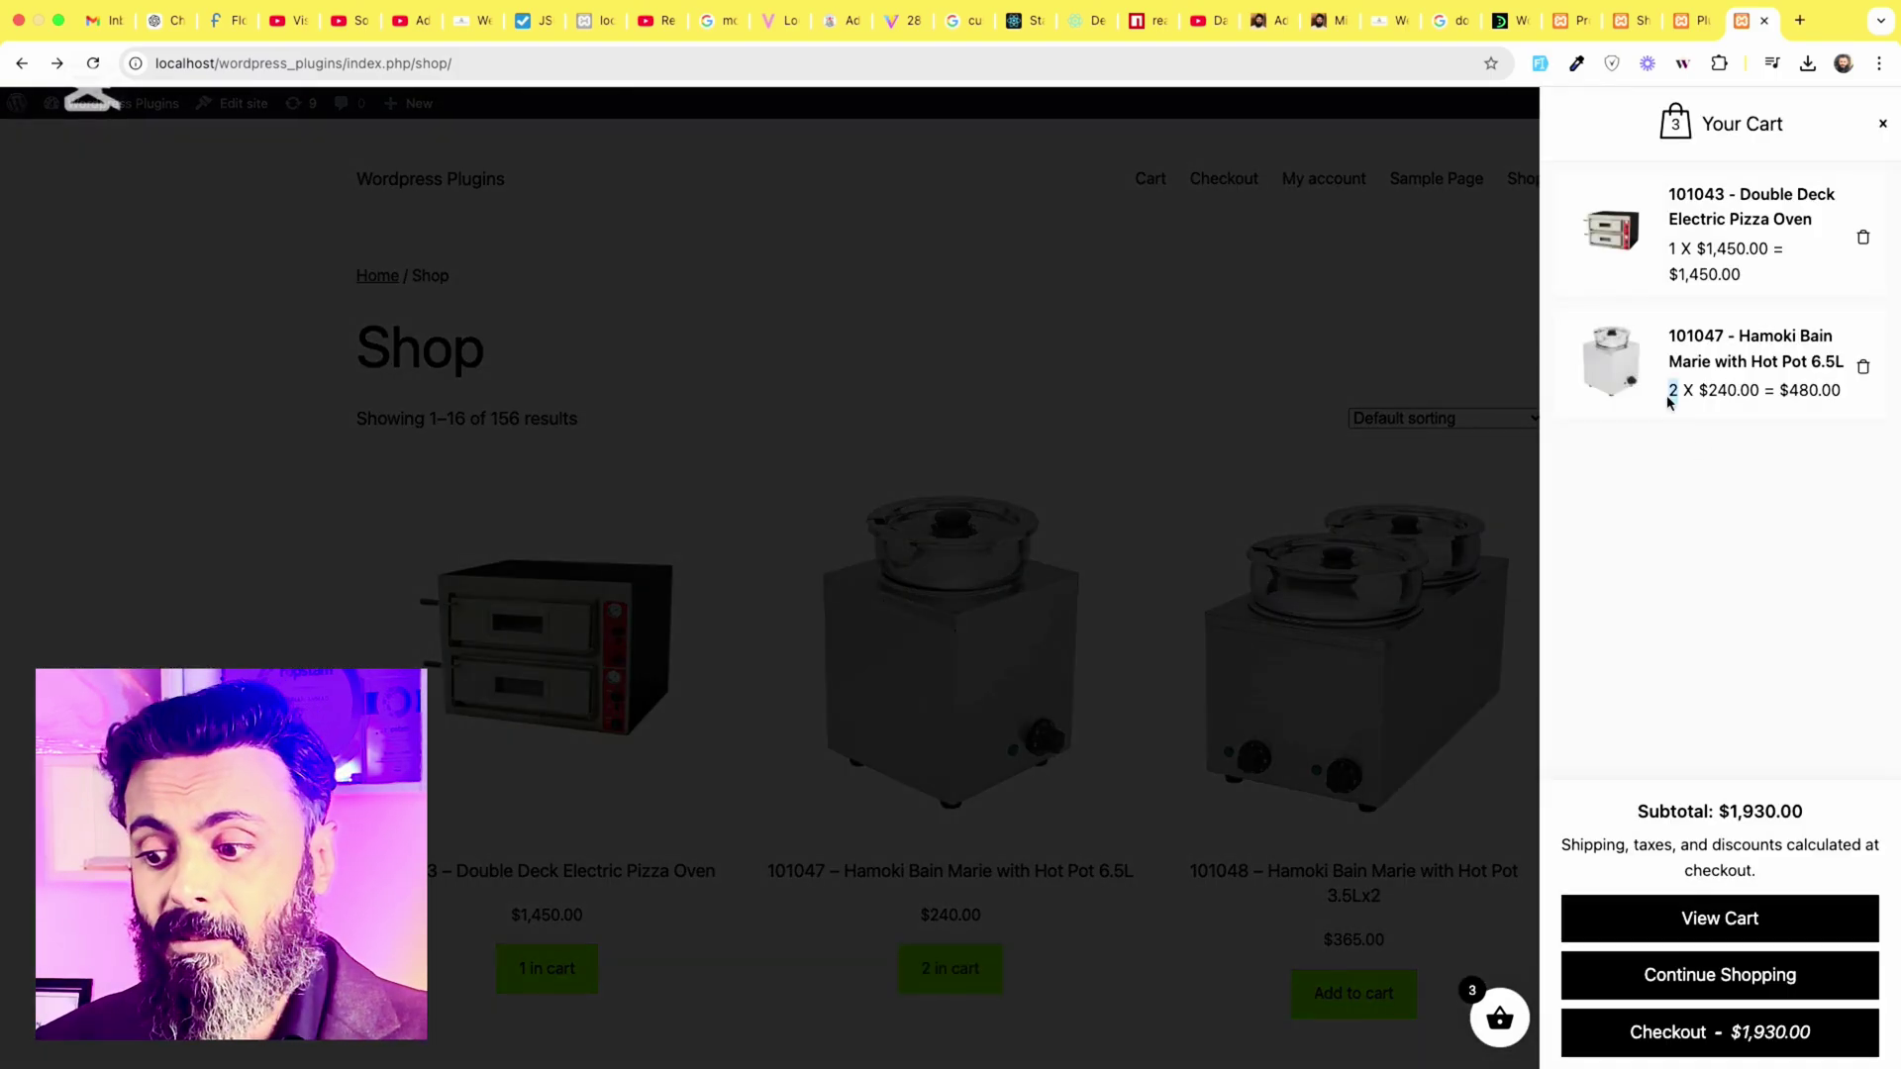
left_click(956, 752)
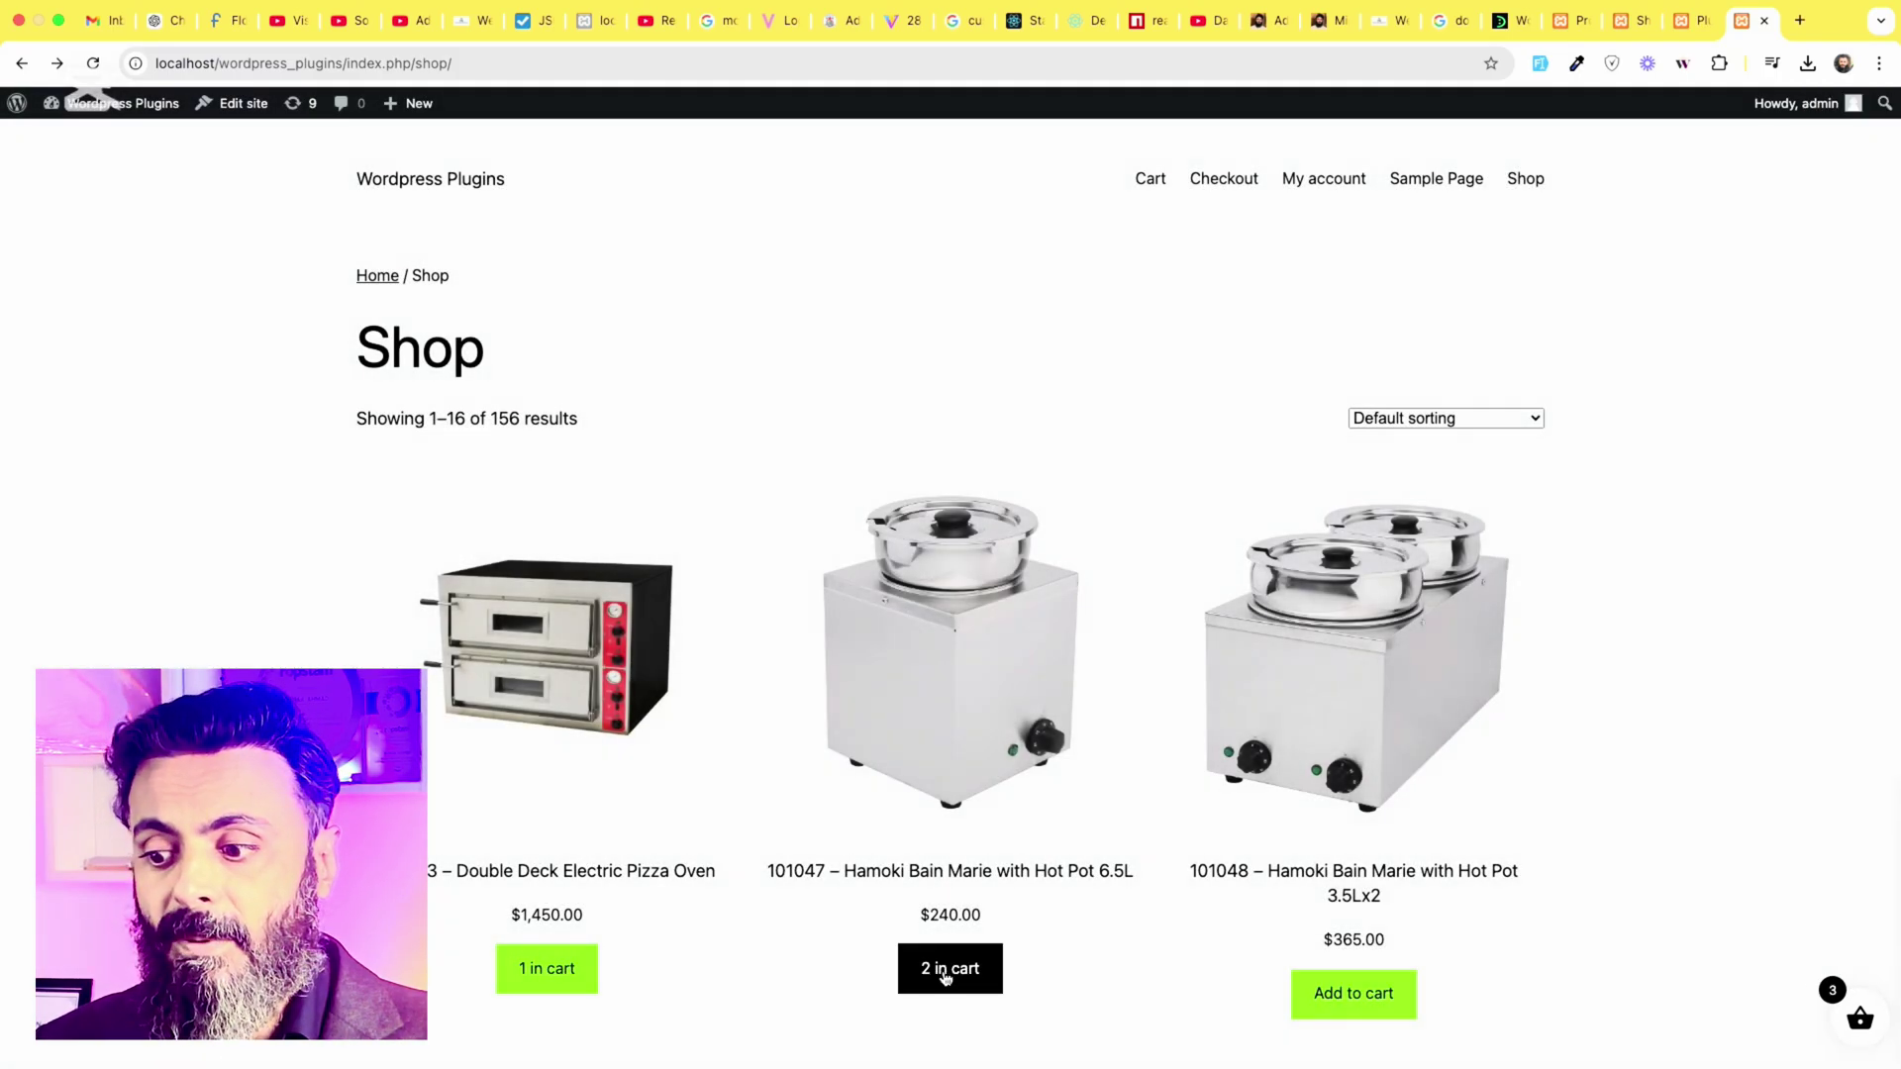
left_click(941, 969)
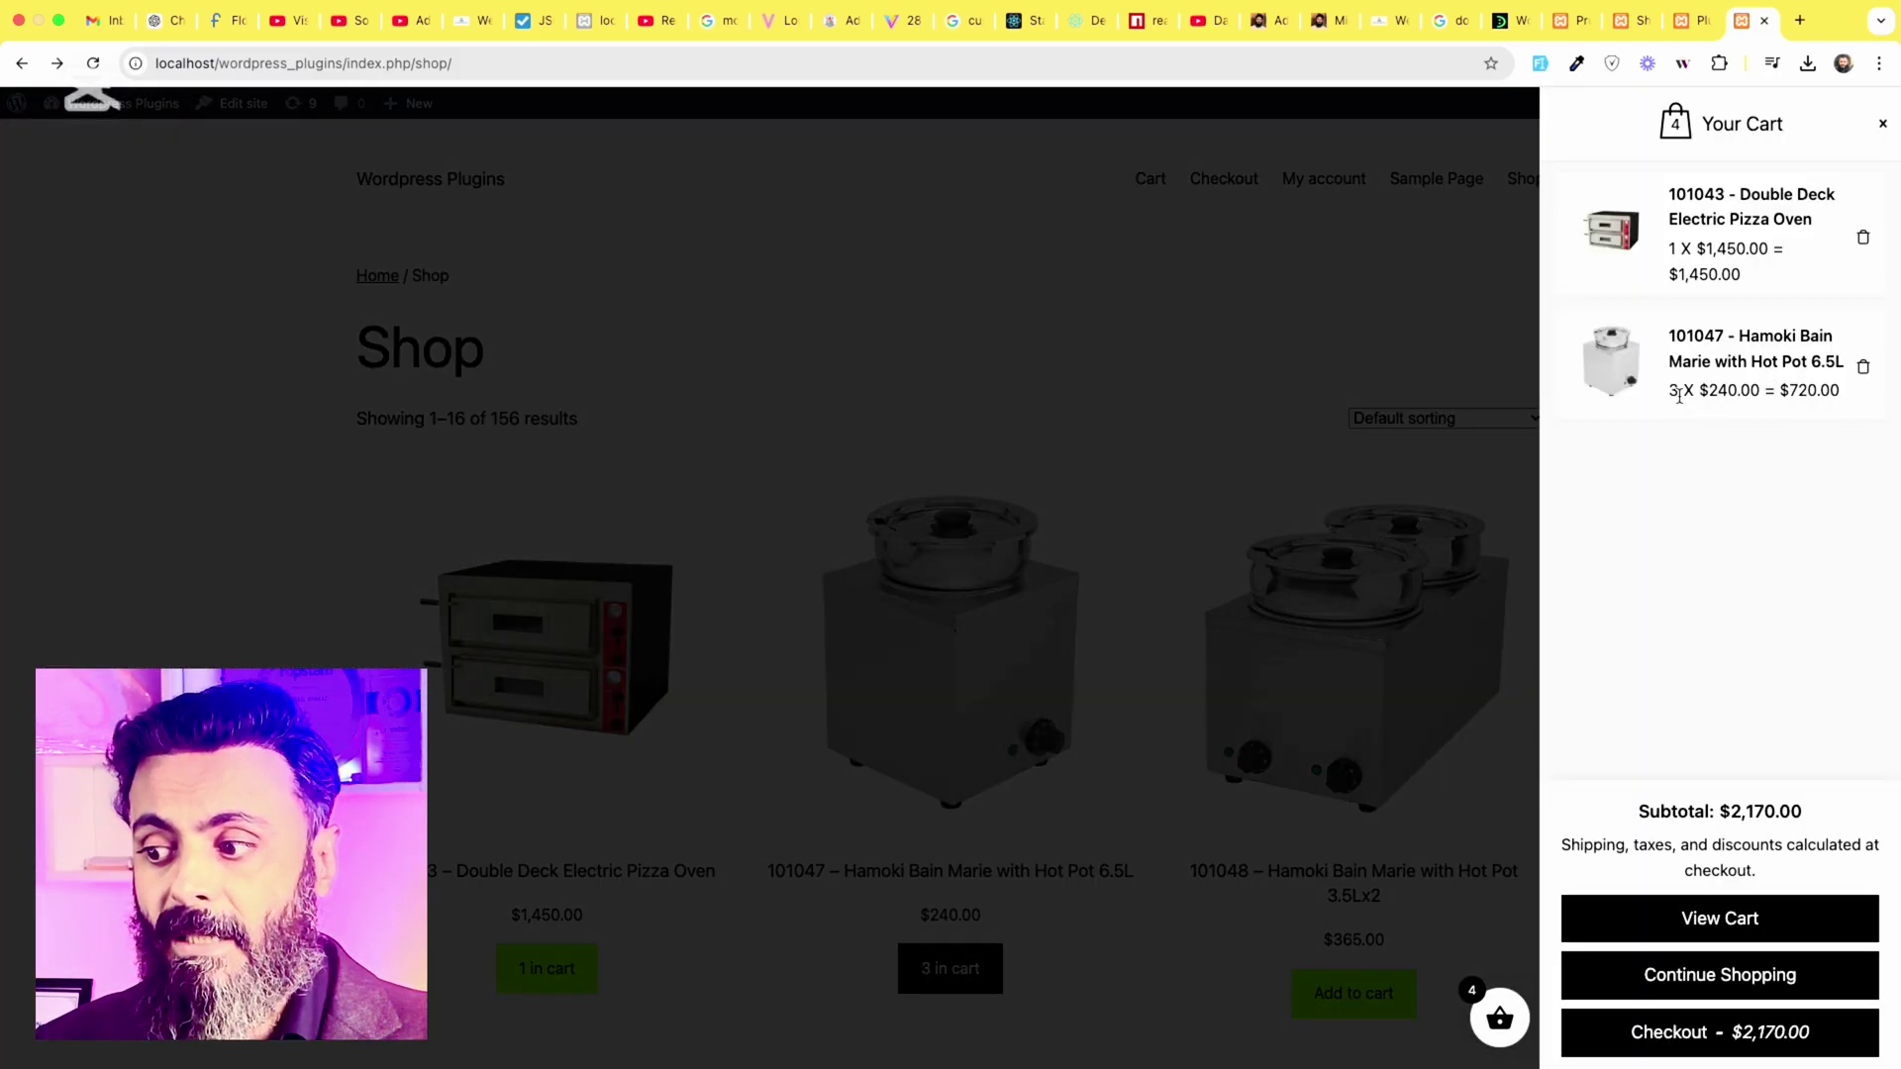
double_click(1673, 391)
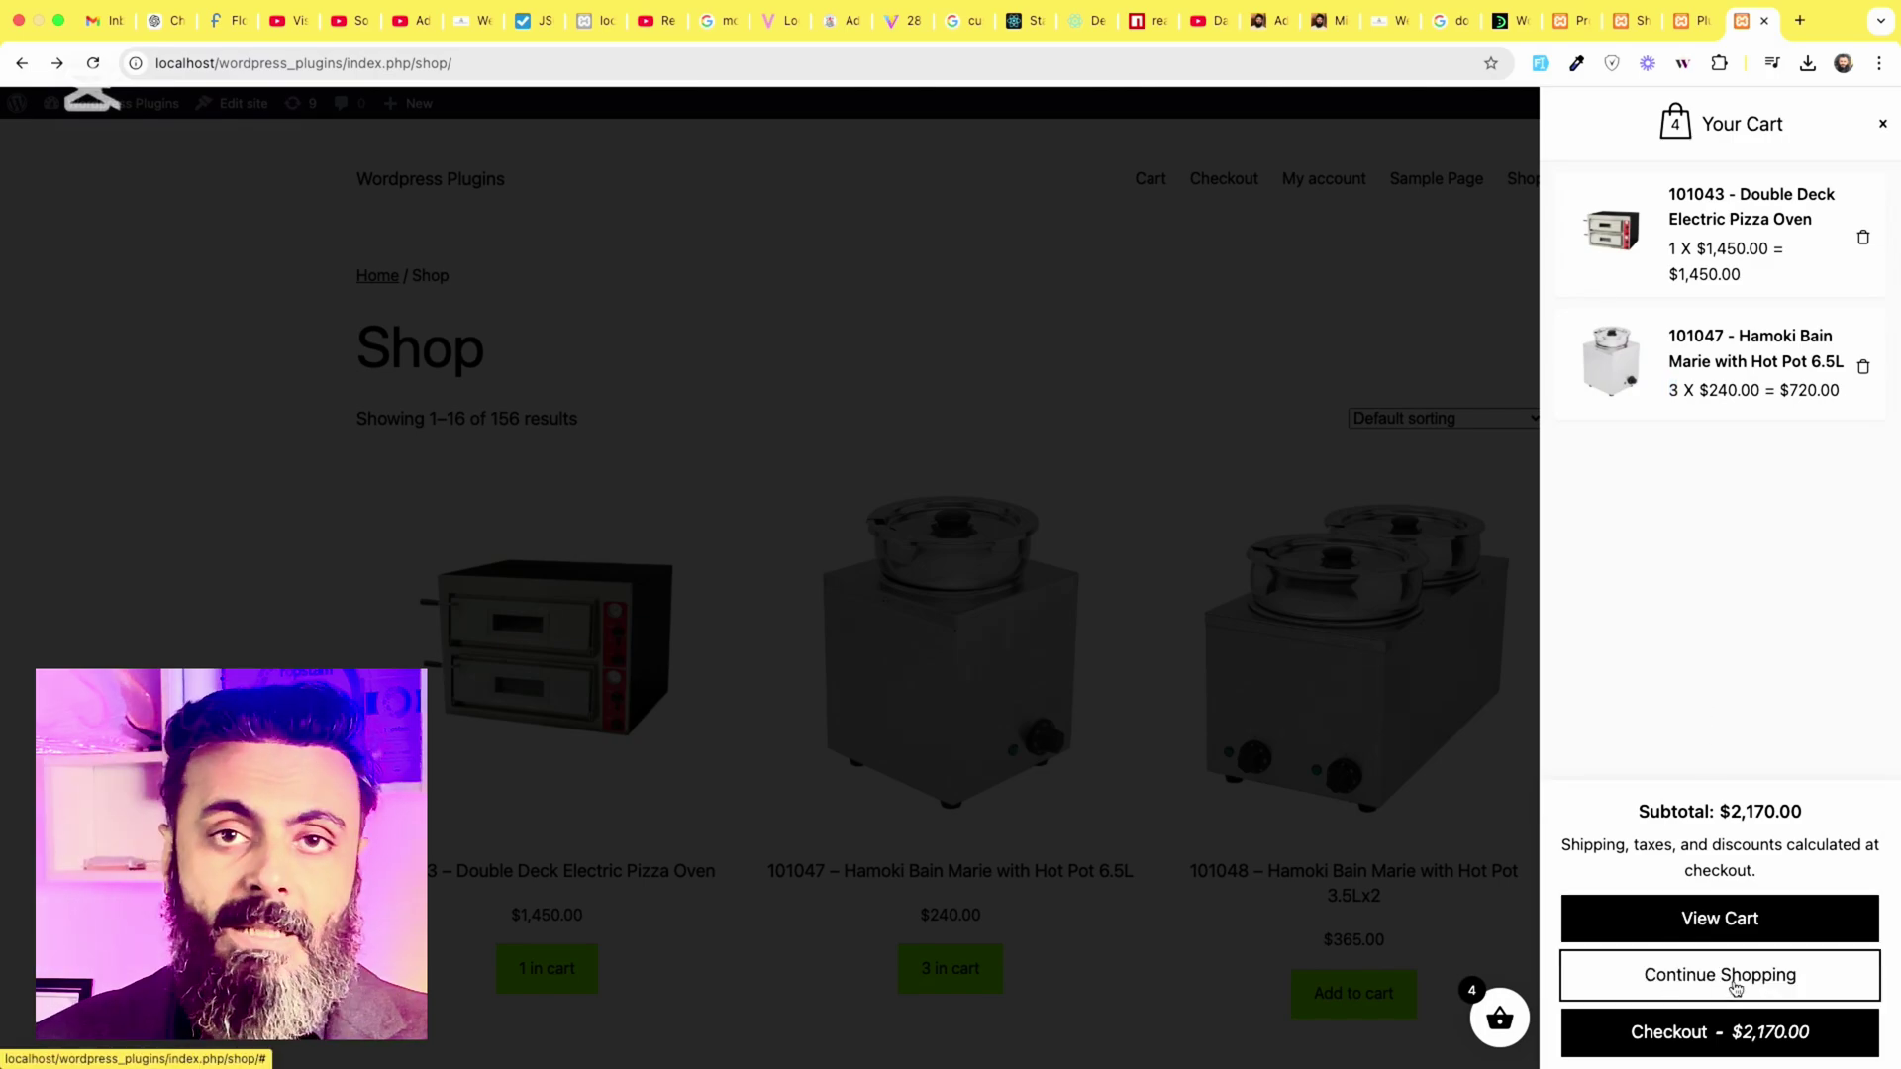
View the $2,170 cart page and its slide-out cart, then switch to the second store's Shop page
left_click(1712, 928)
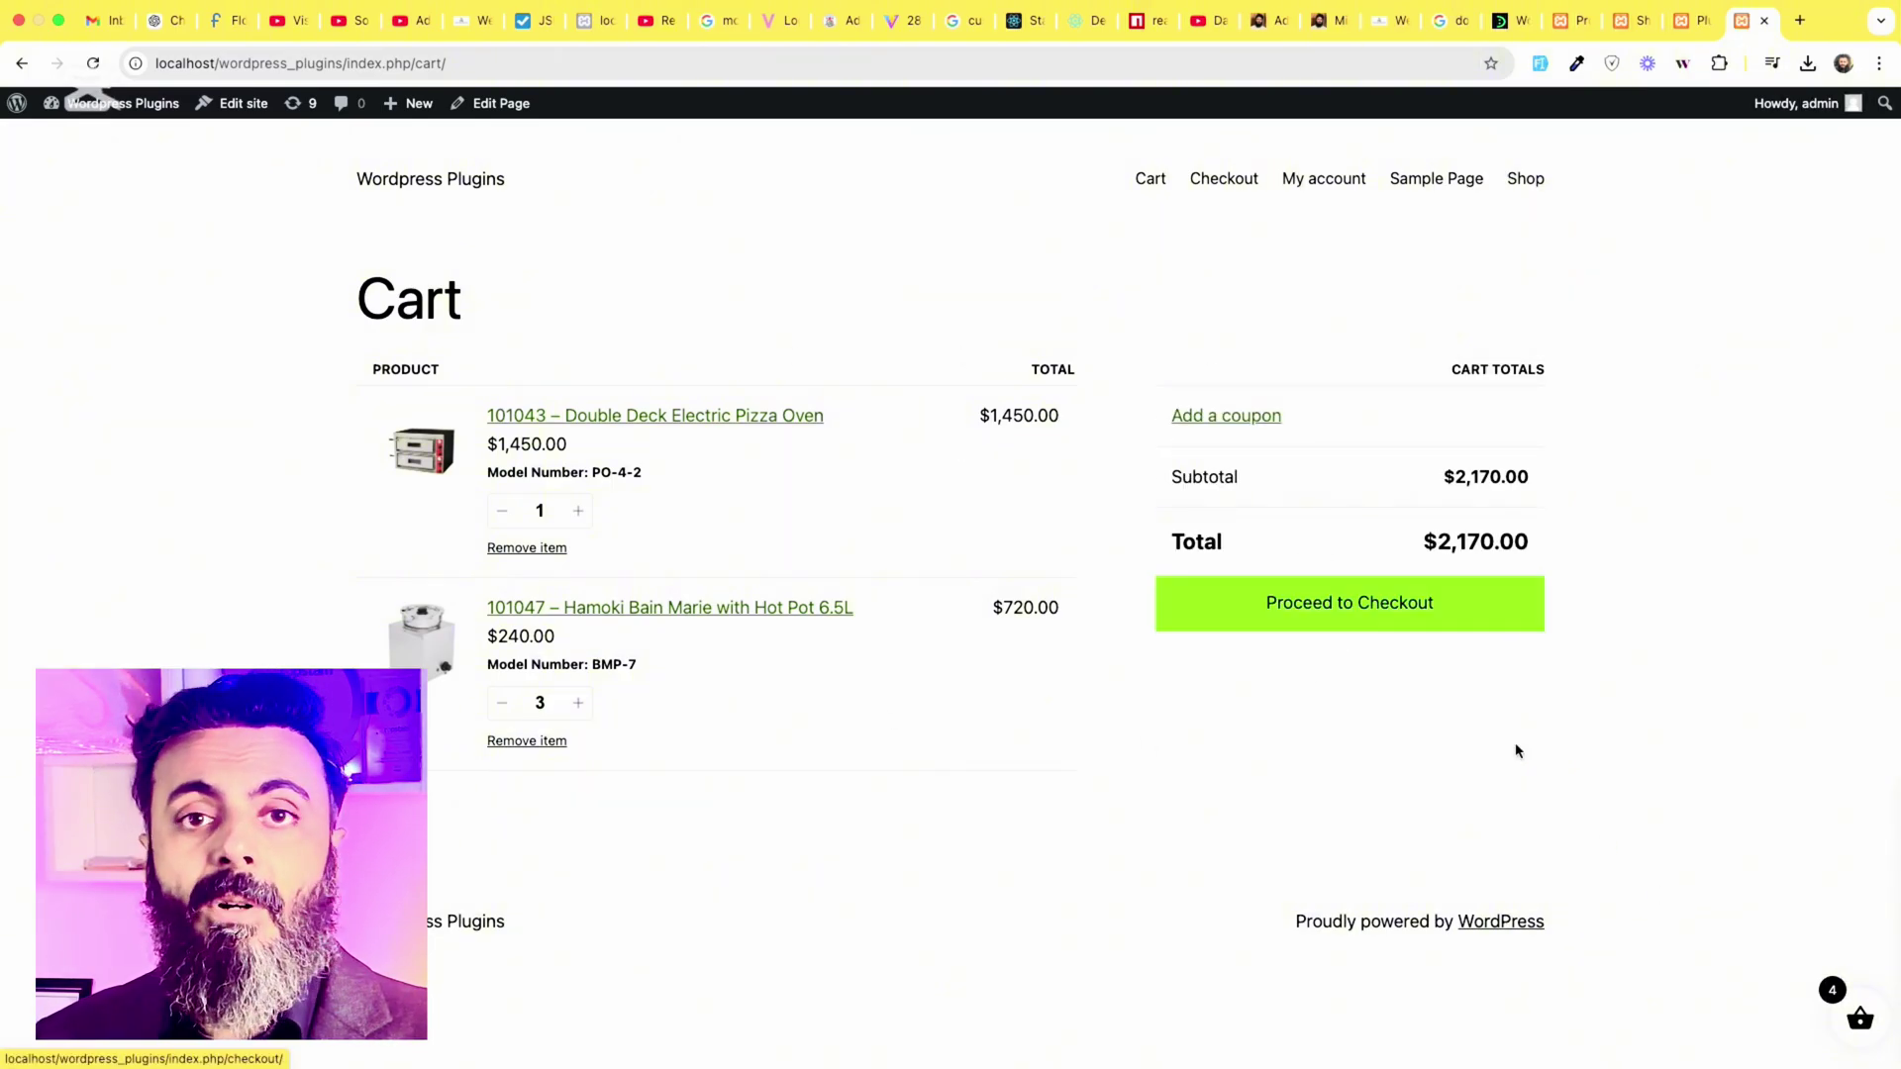
left_click(1861, 1019)
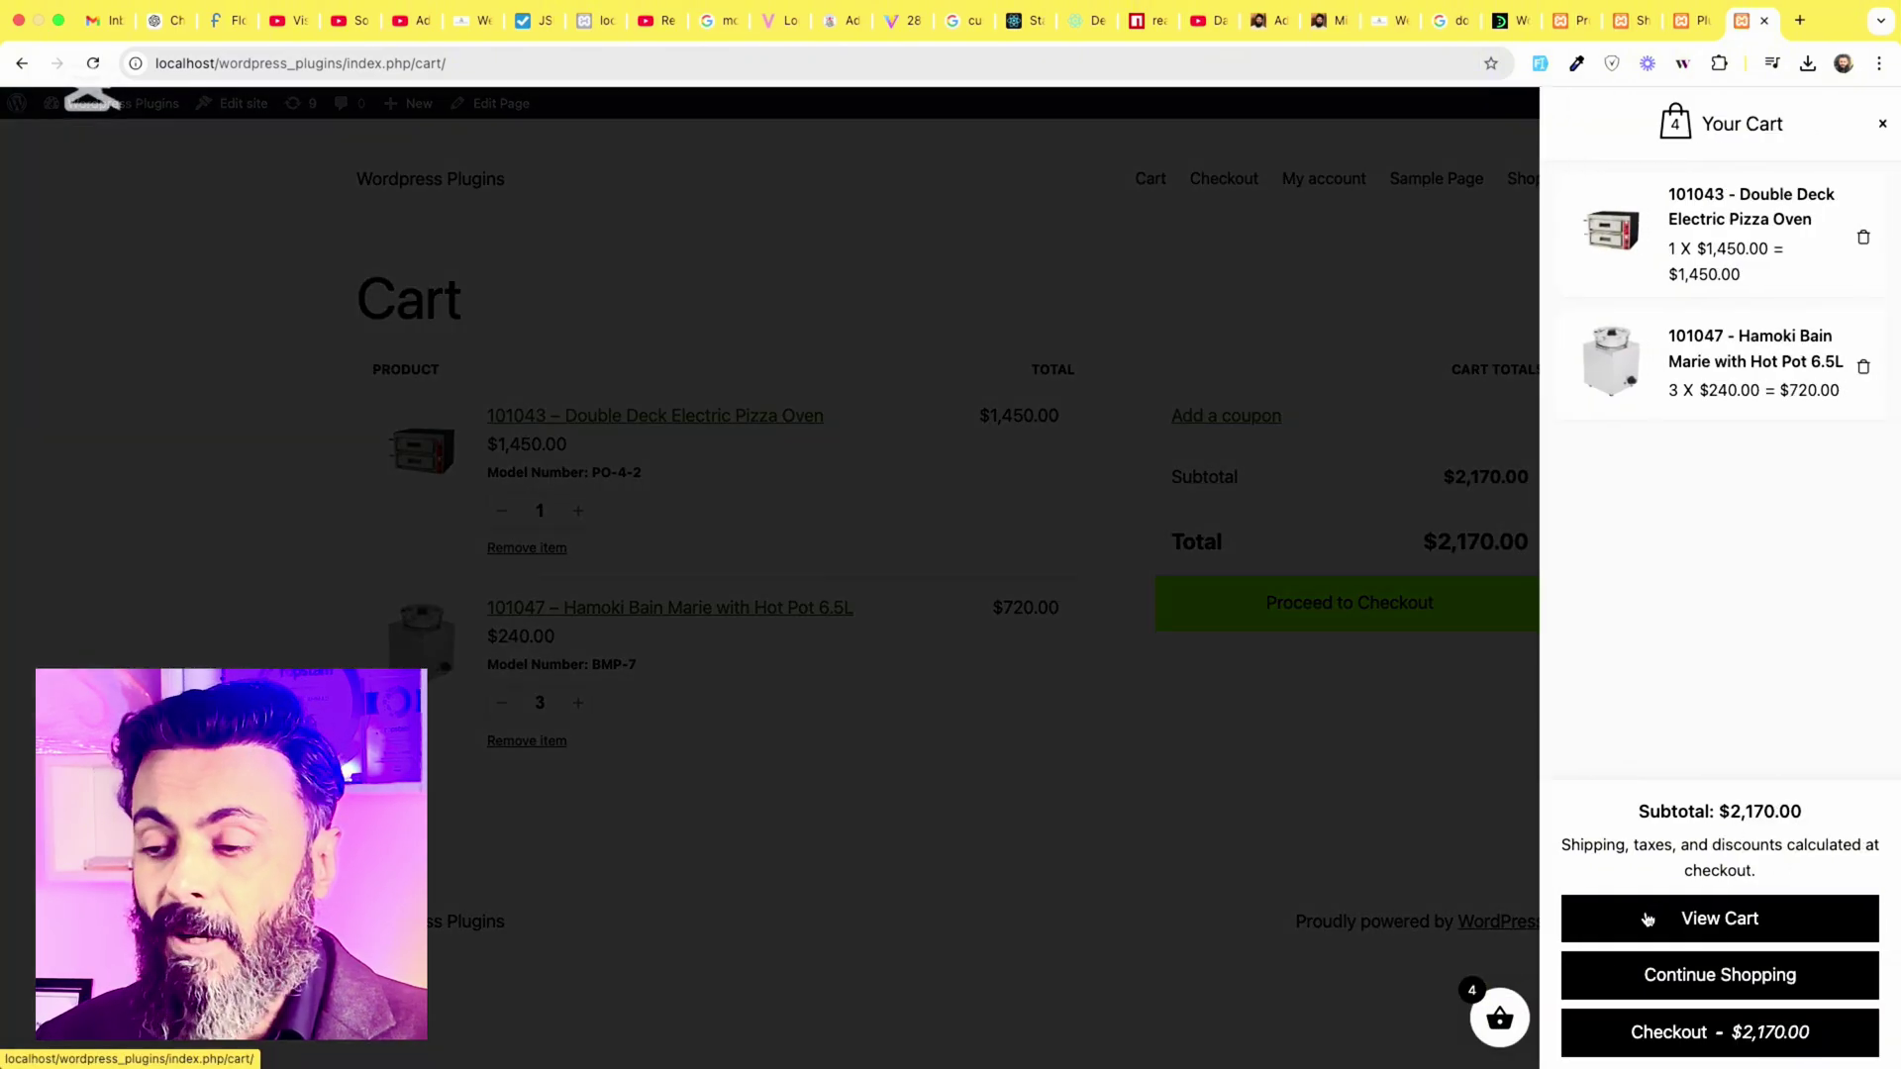
left_click(1226, 759)
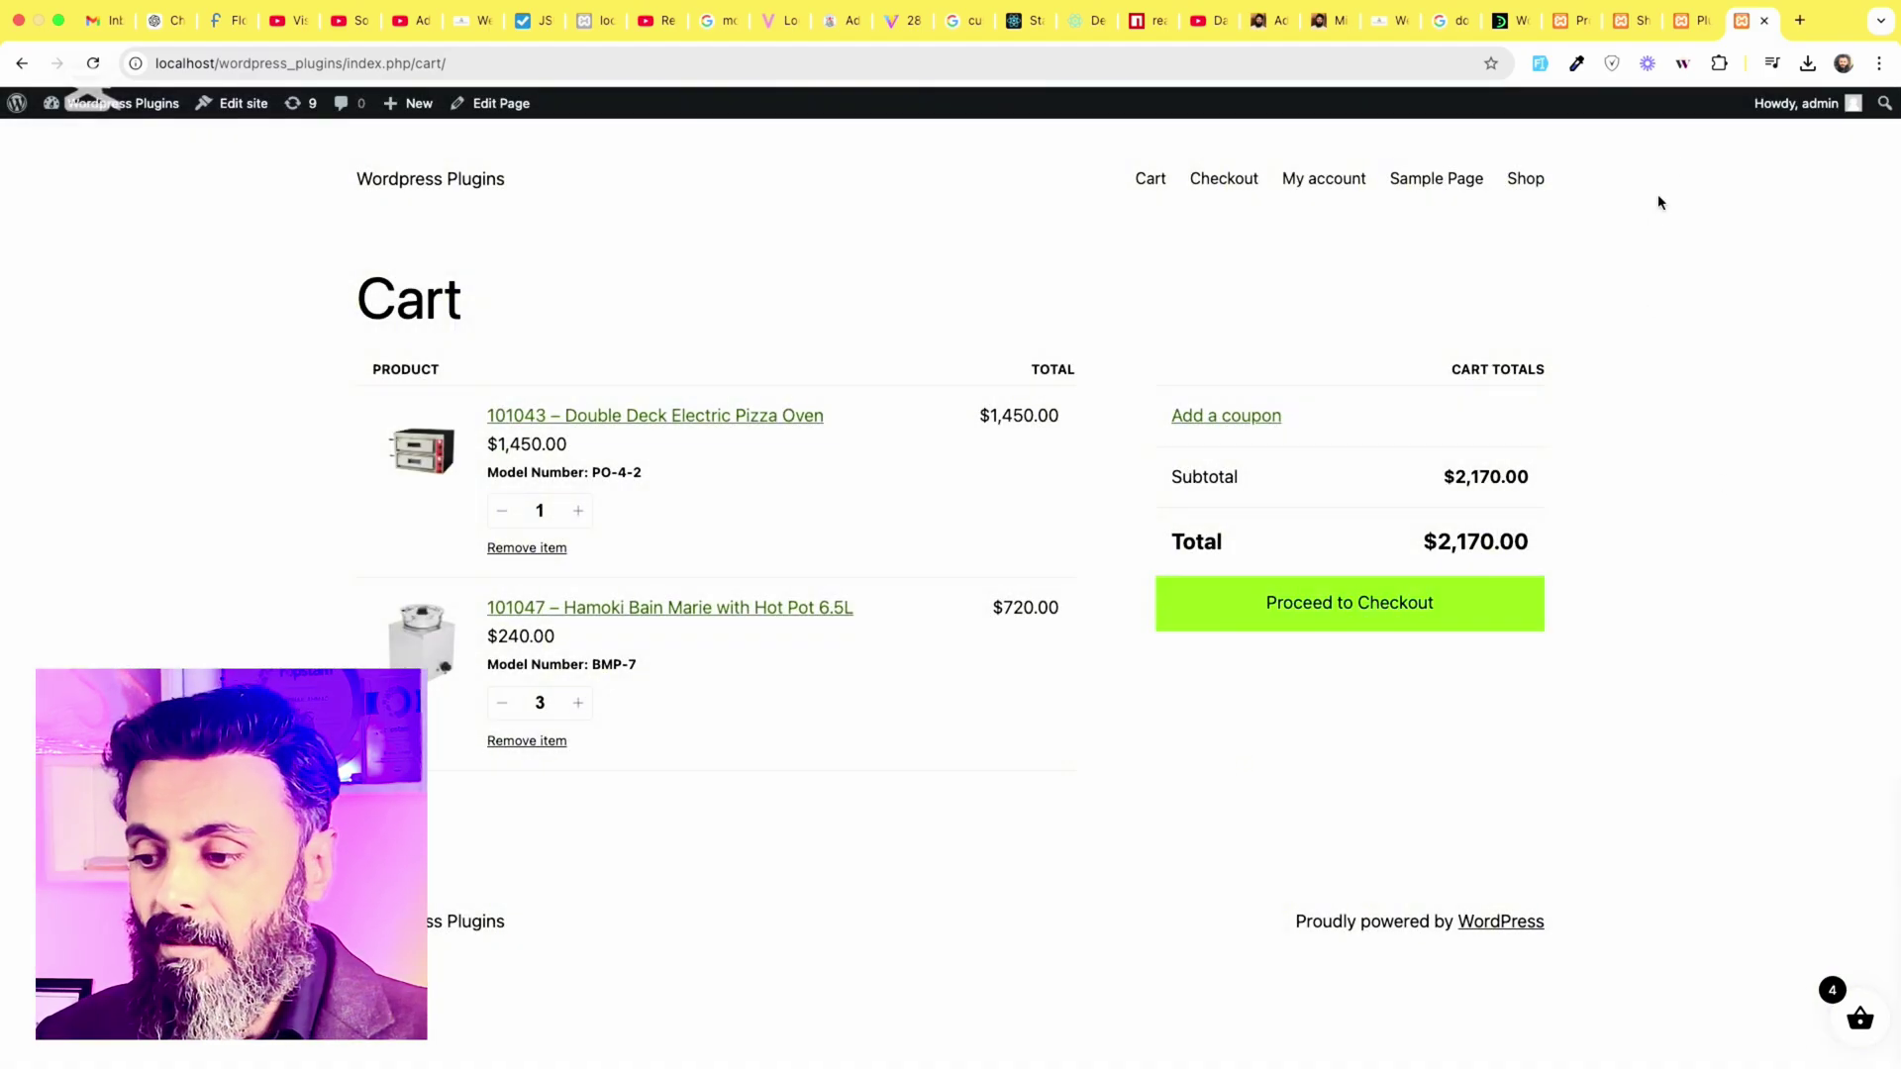
left_click(1626, 24)
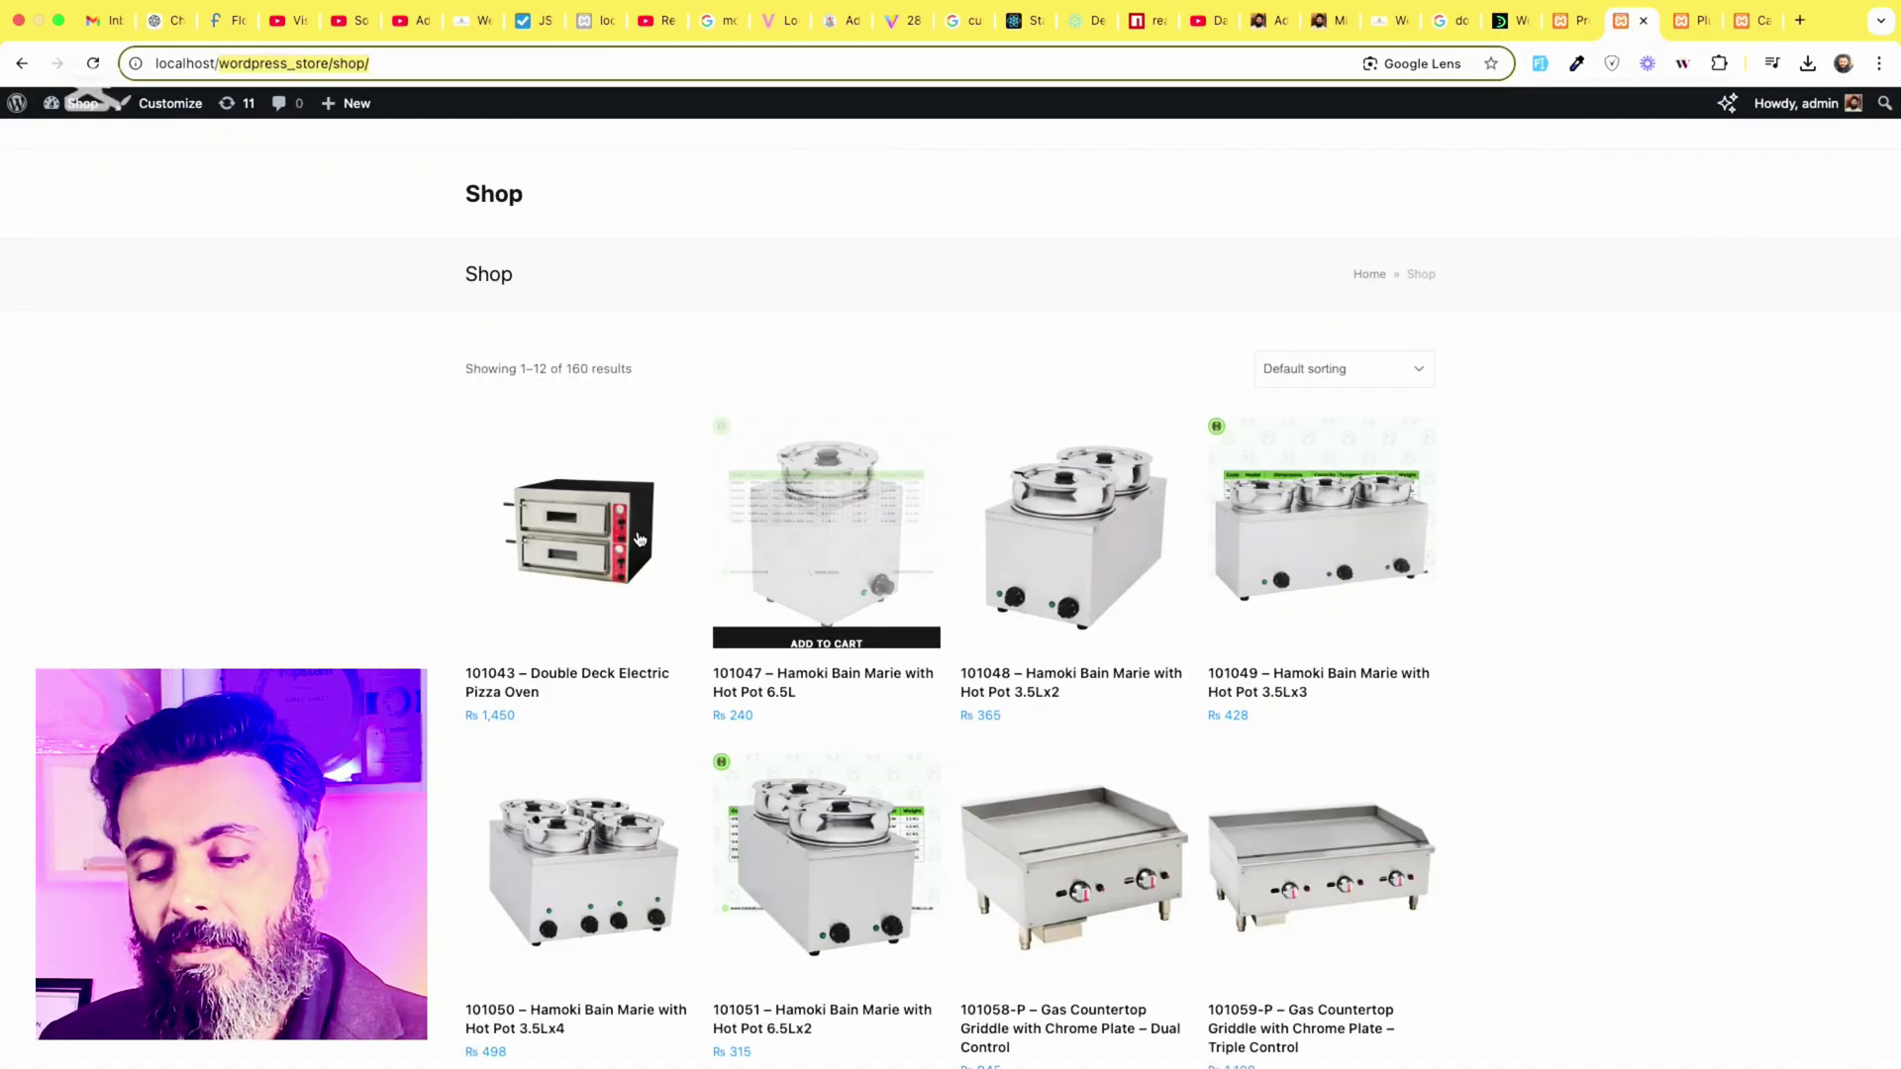
Go to the second store's admin Add Plugins page and focus the Search Plugins box
left_click(669, 281)
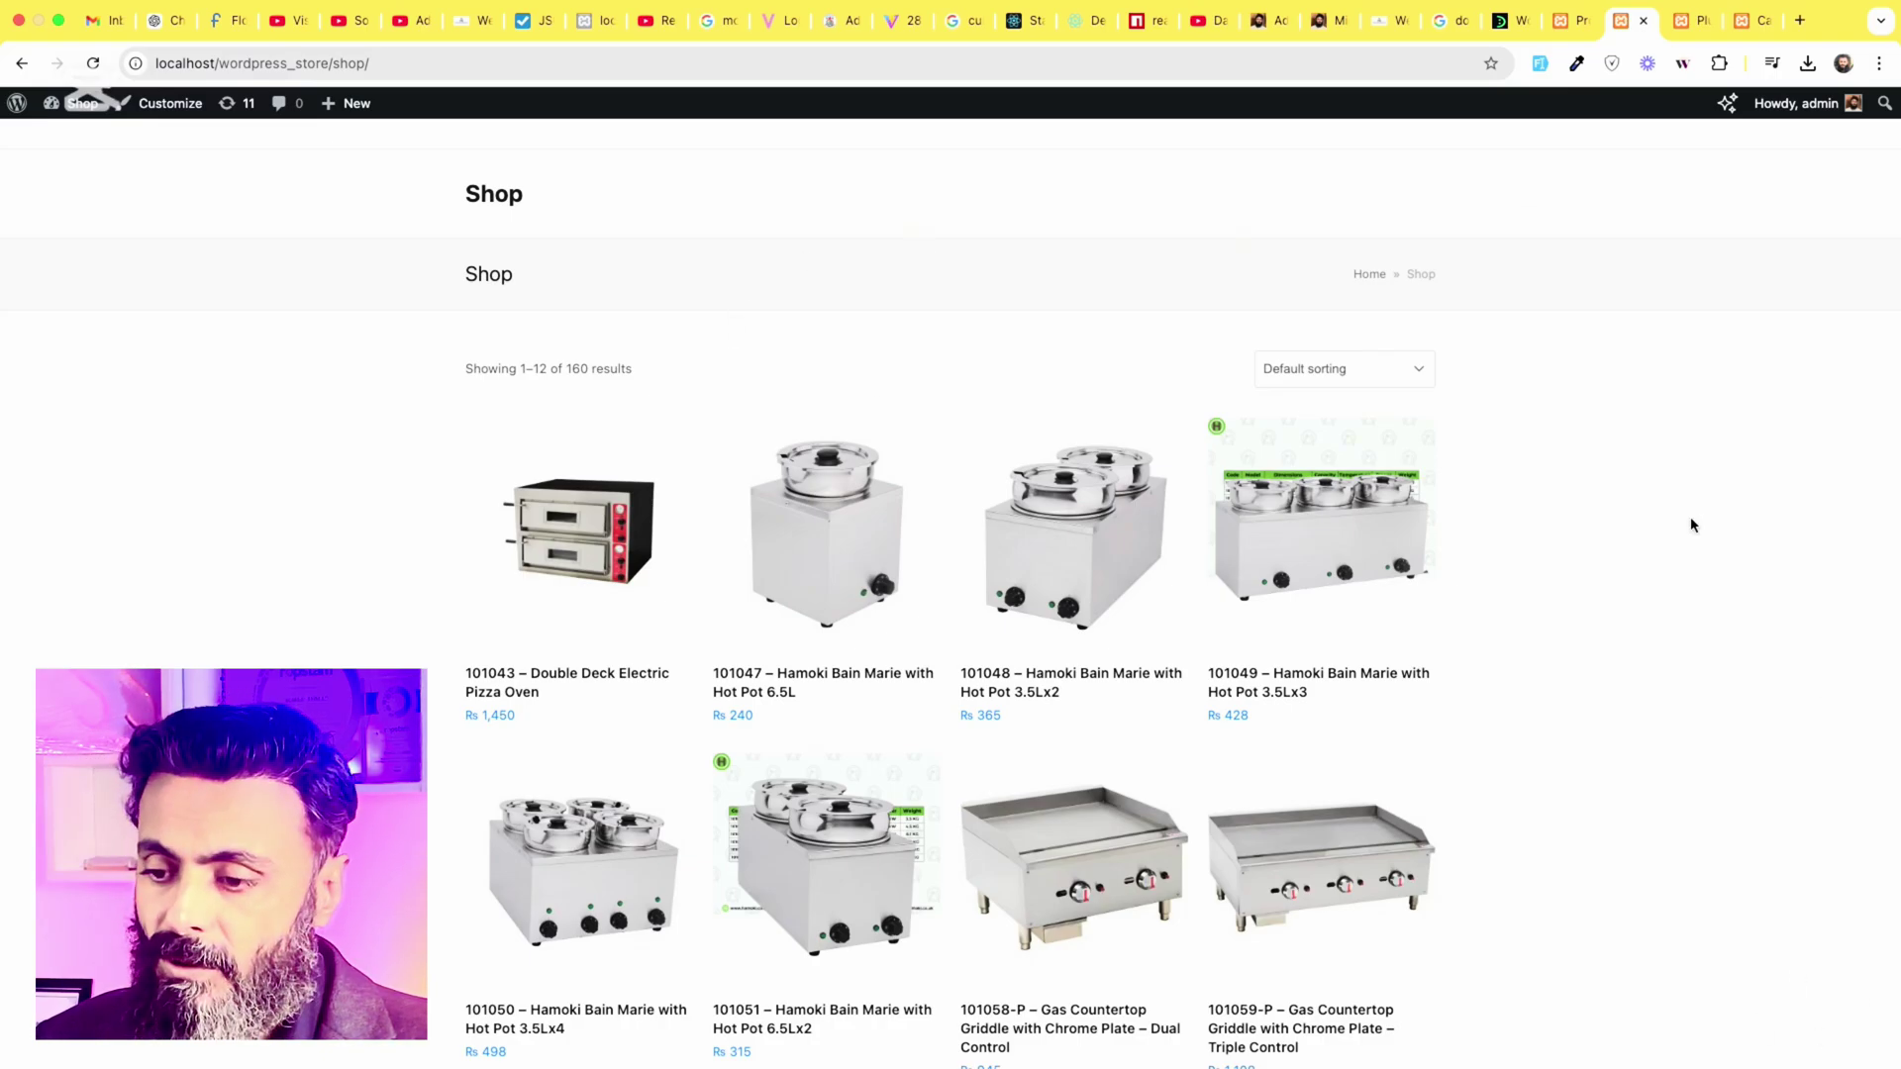
left_click(1563, 22)
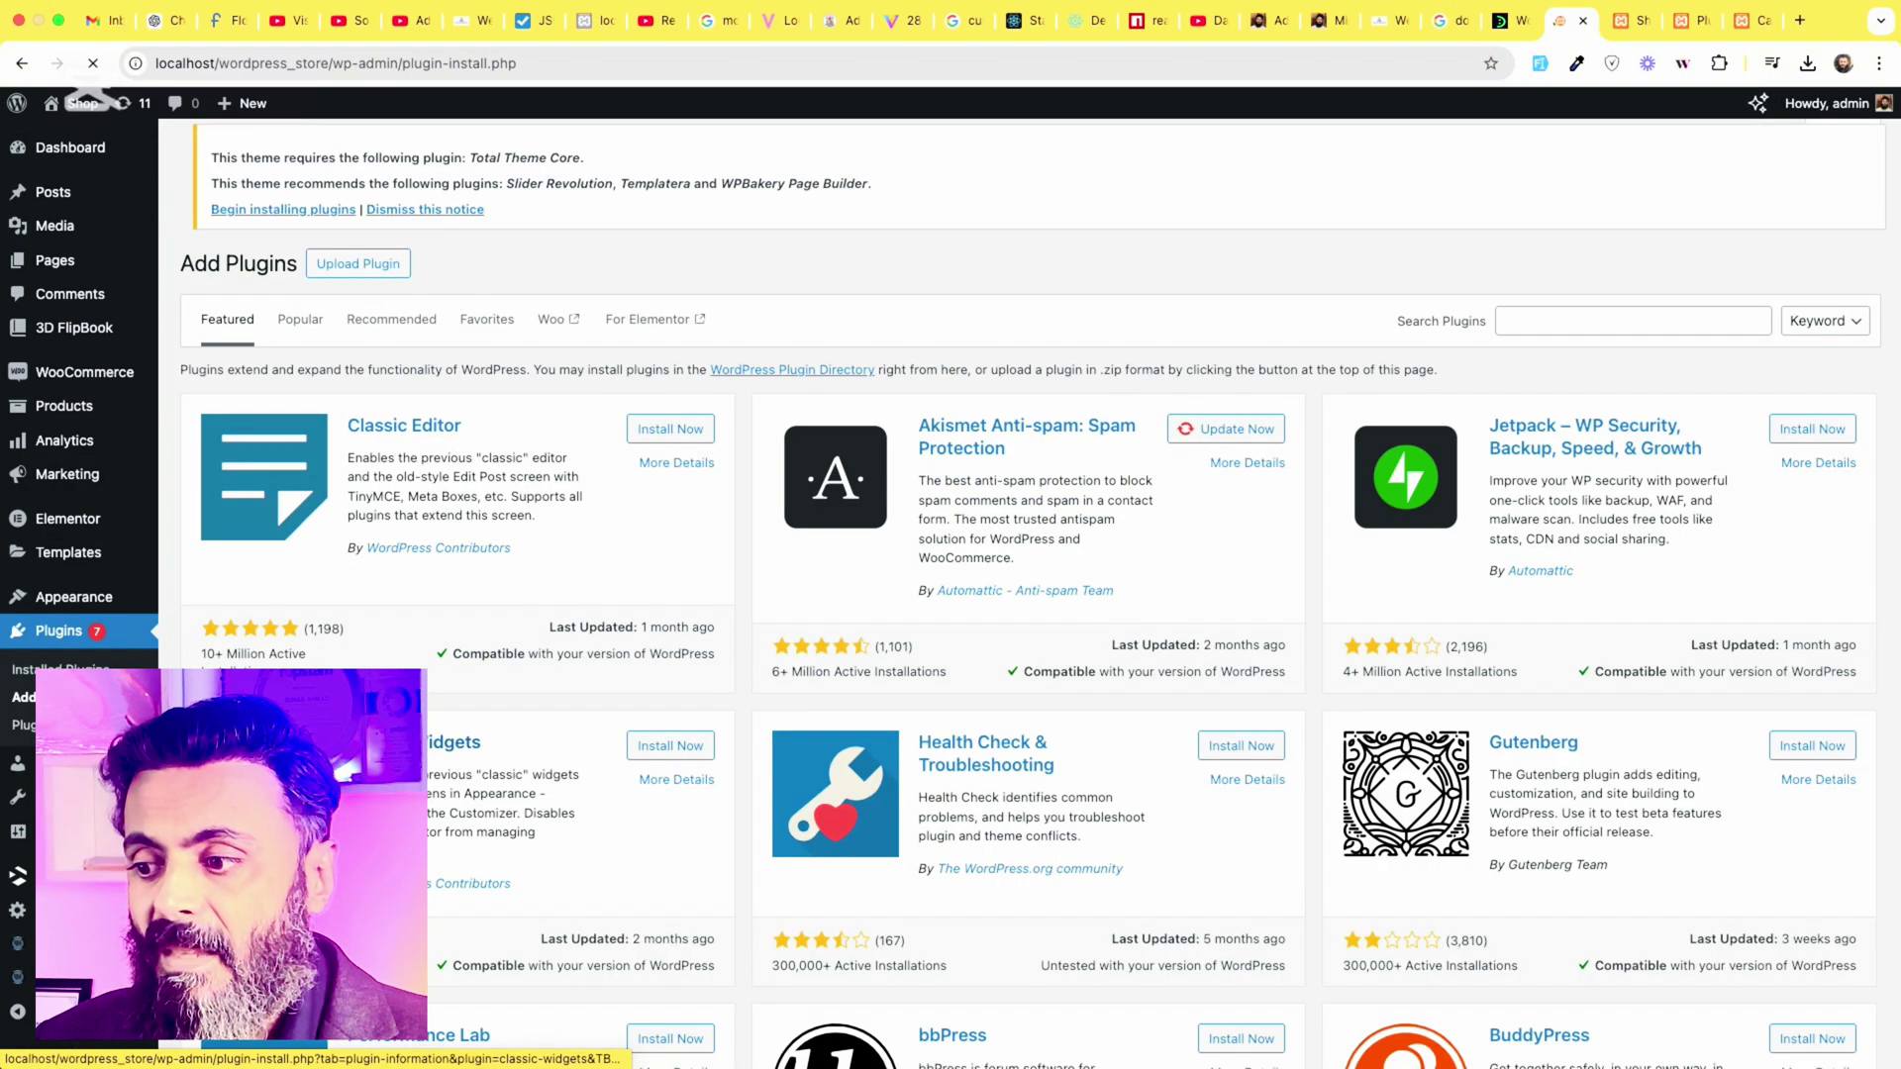
left_click(1555, 317)
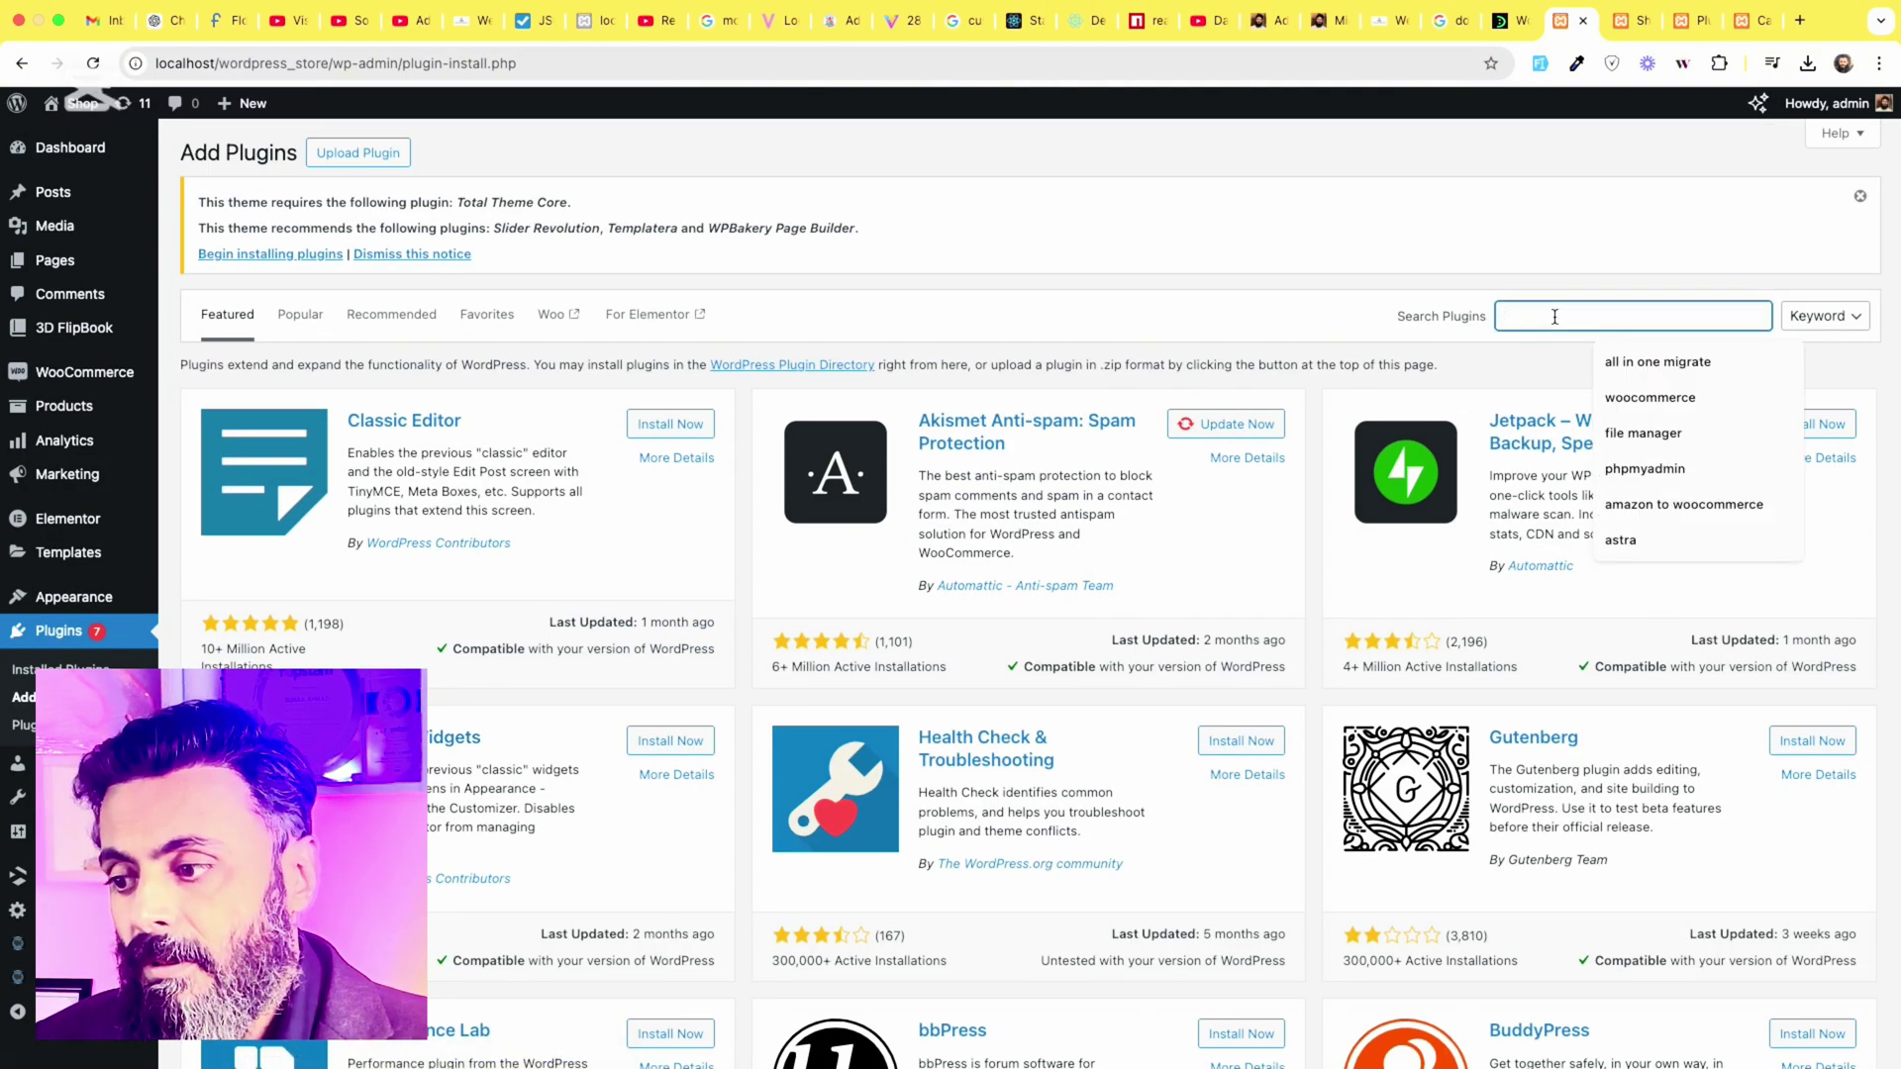
Search for 'side cart', install and activate Side Cart Woocommerce, and open its settings
type("side")
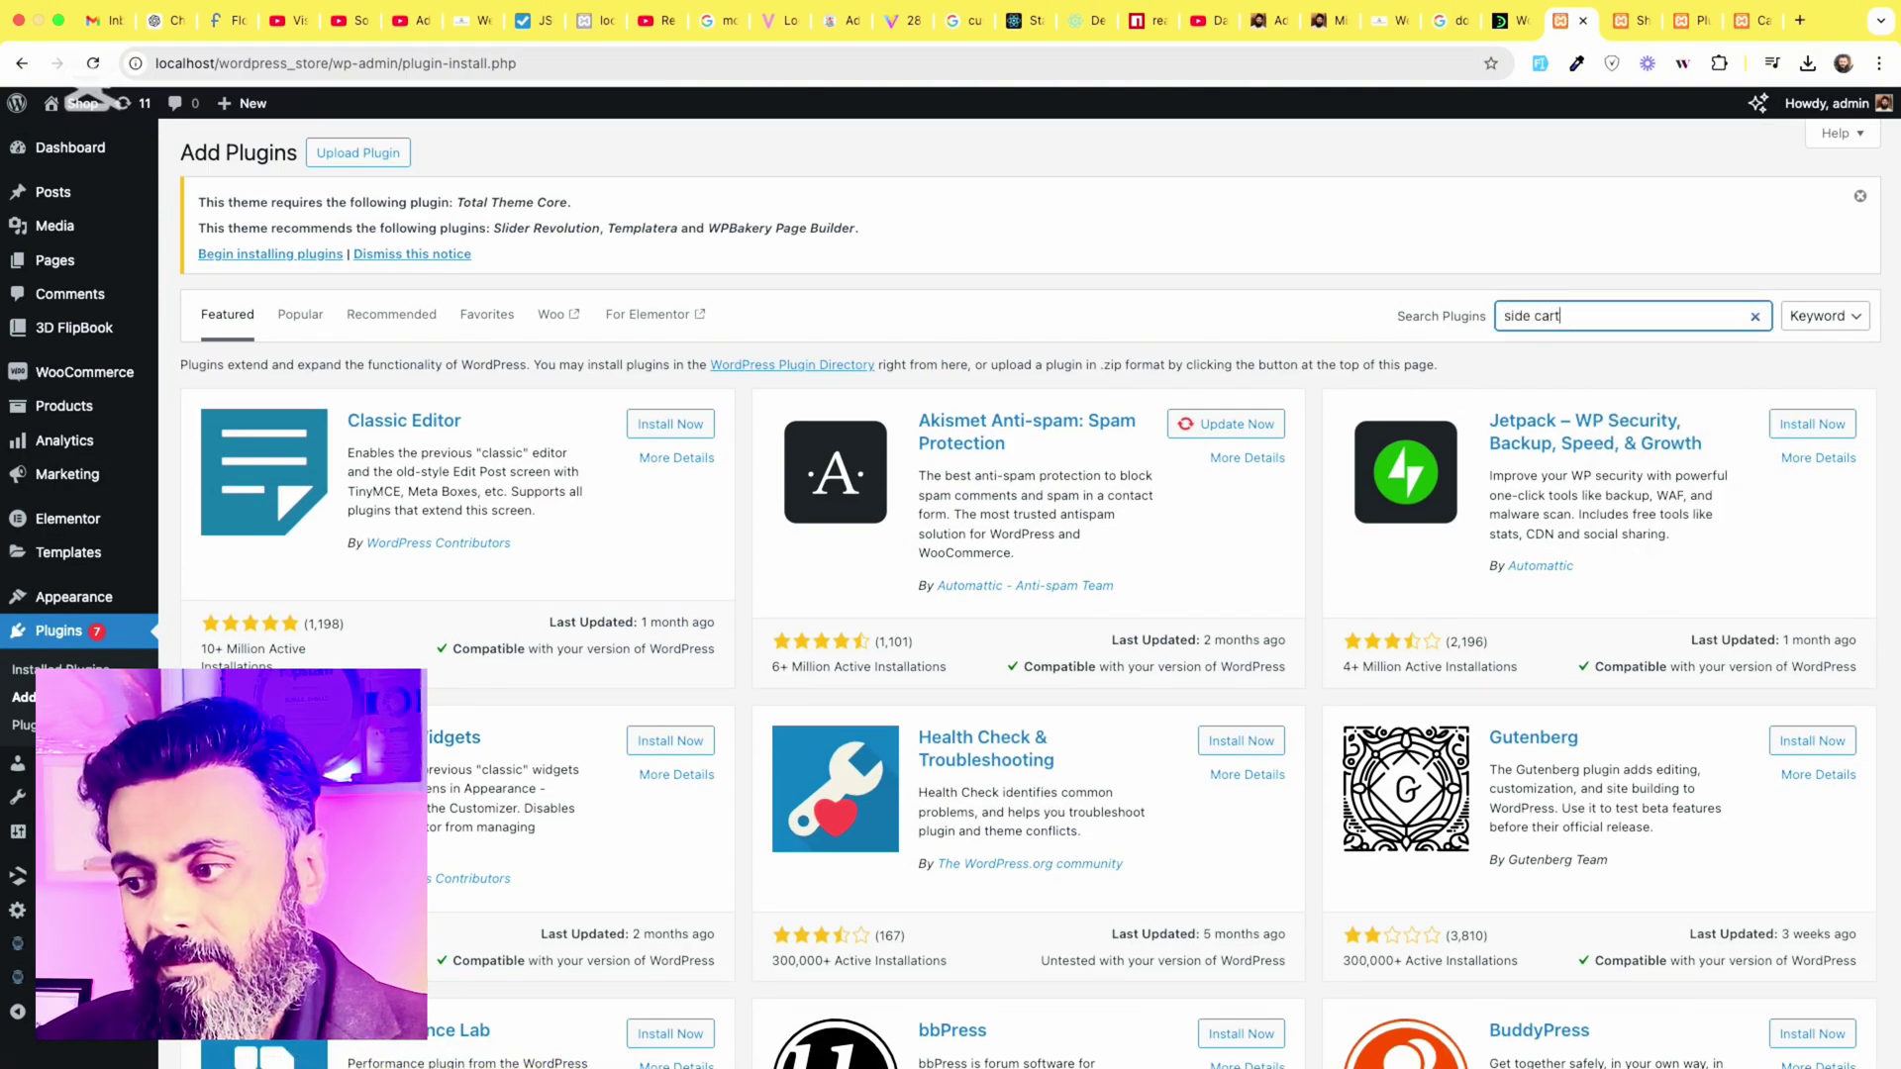
type(" cart")
left_click_drag(1567, 315, 1508, 312)
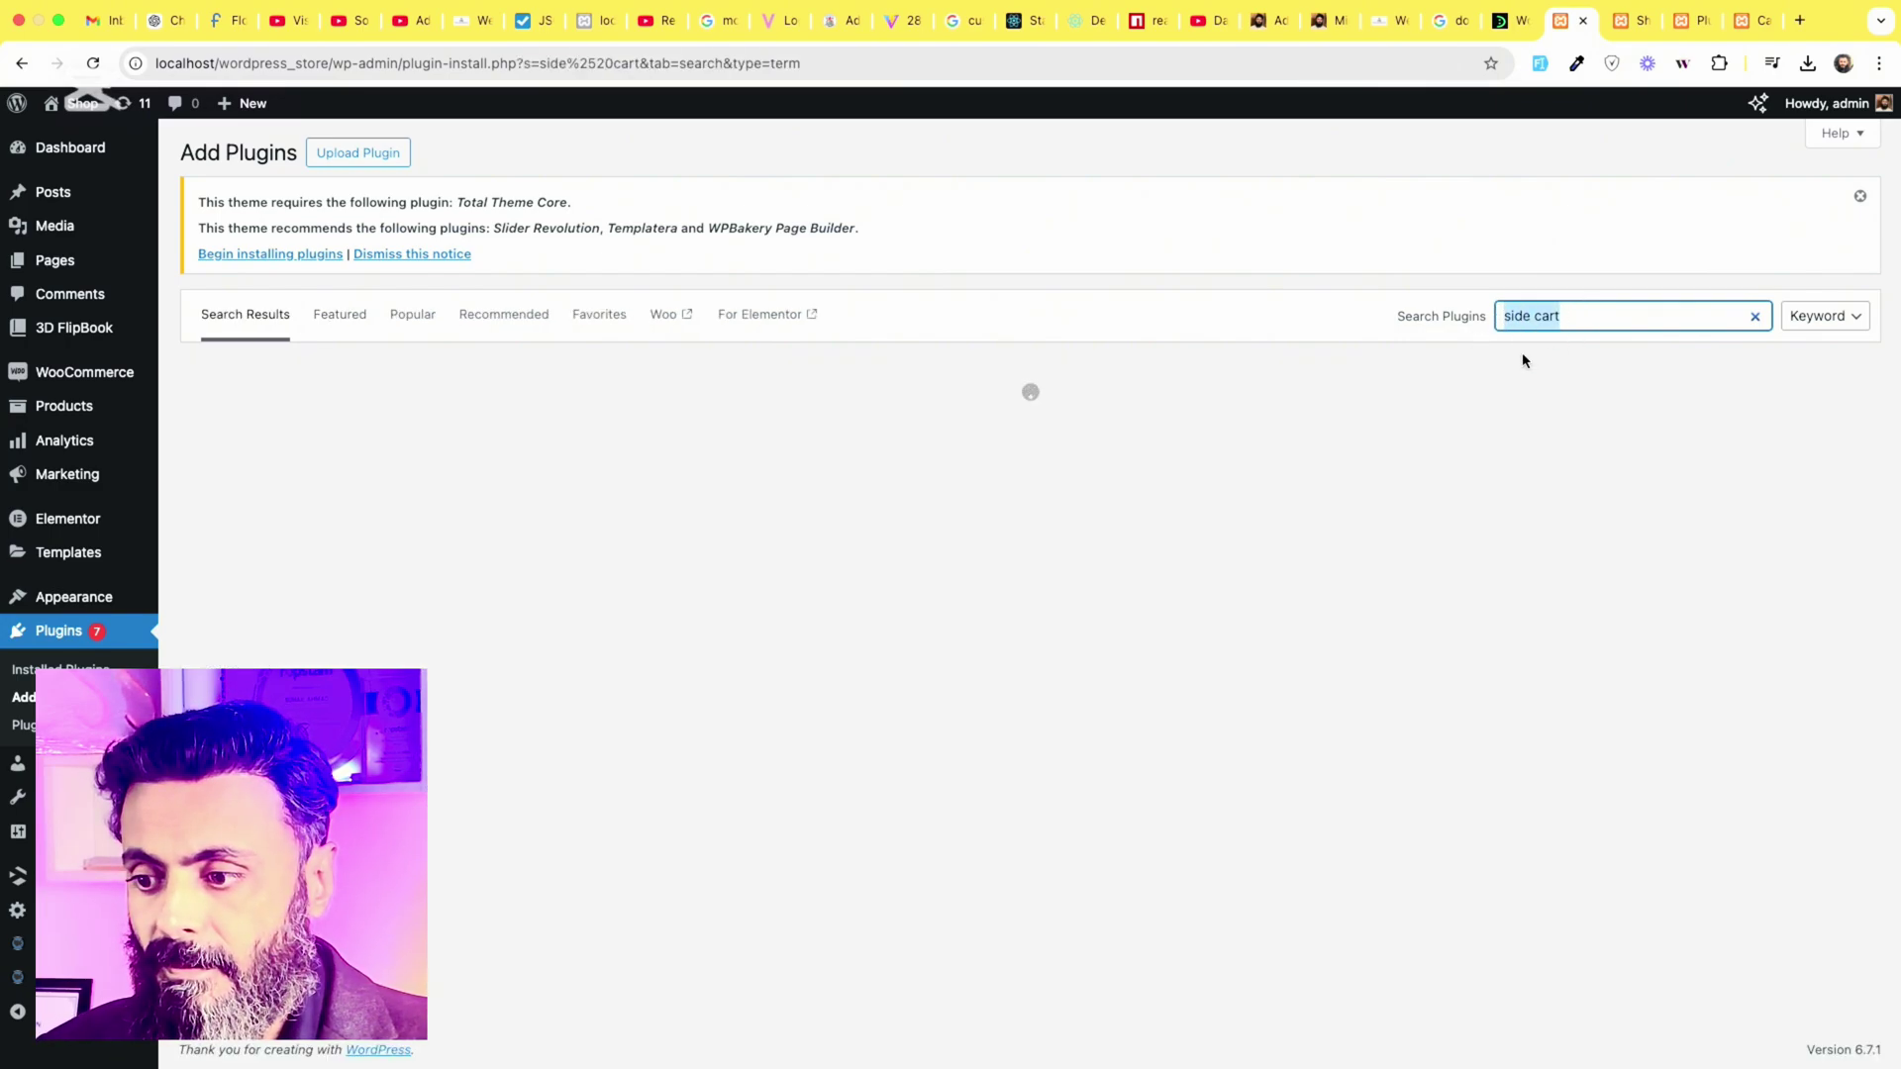
left_click(1524, 360)
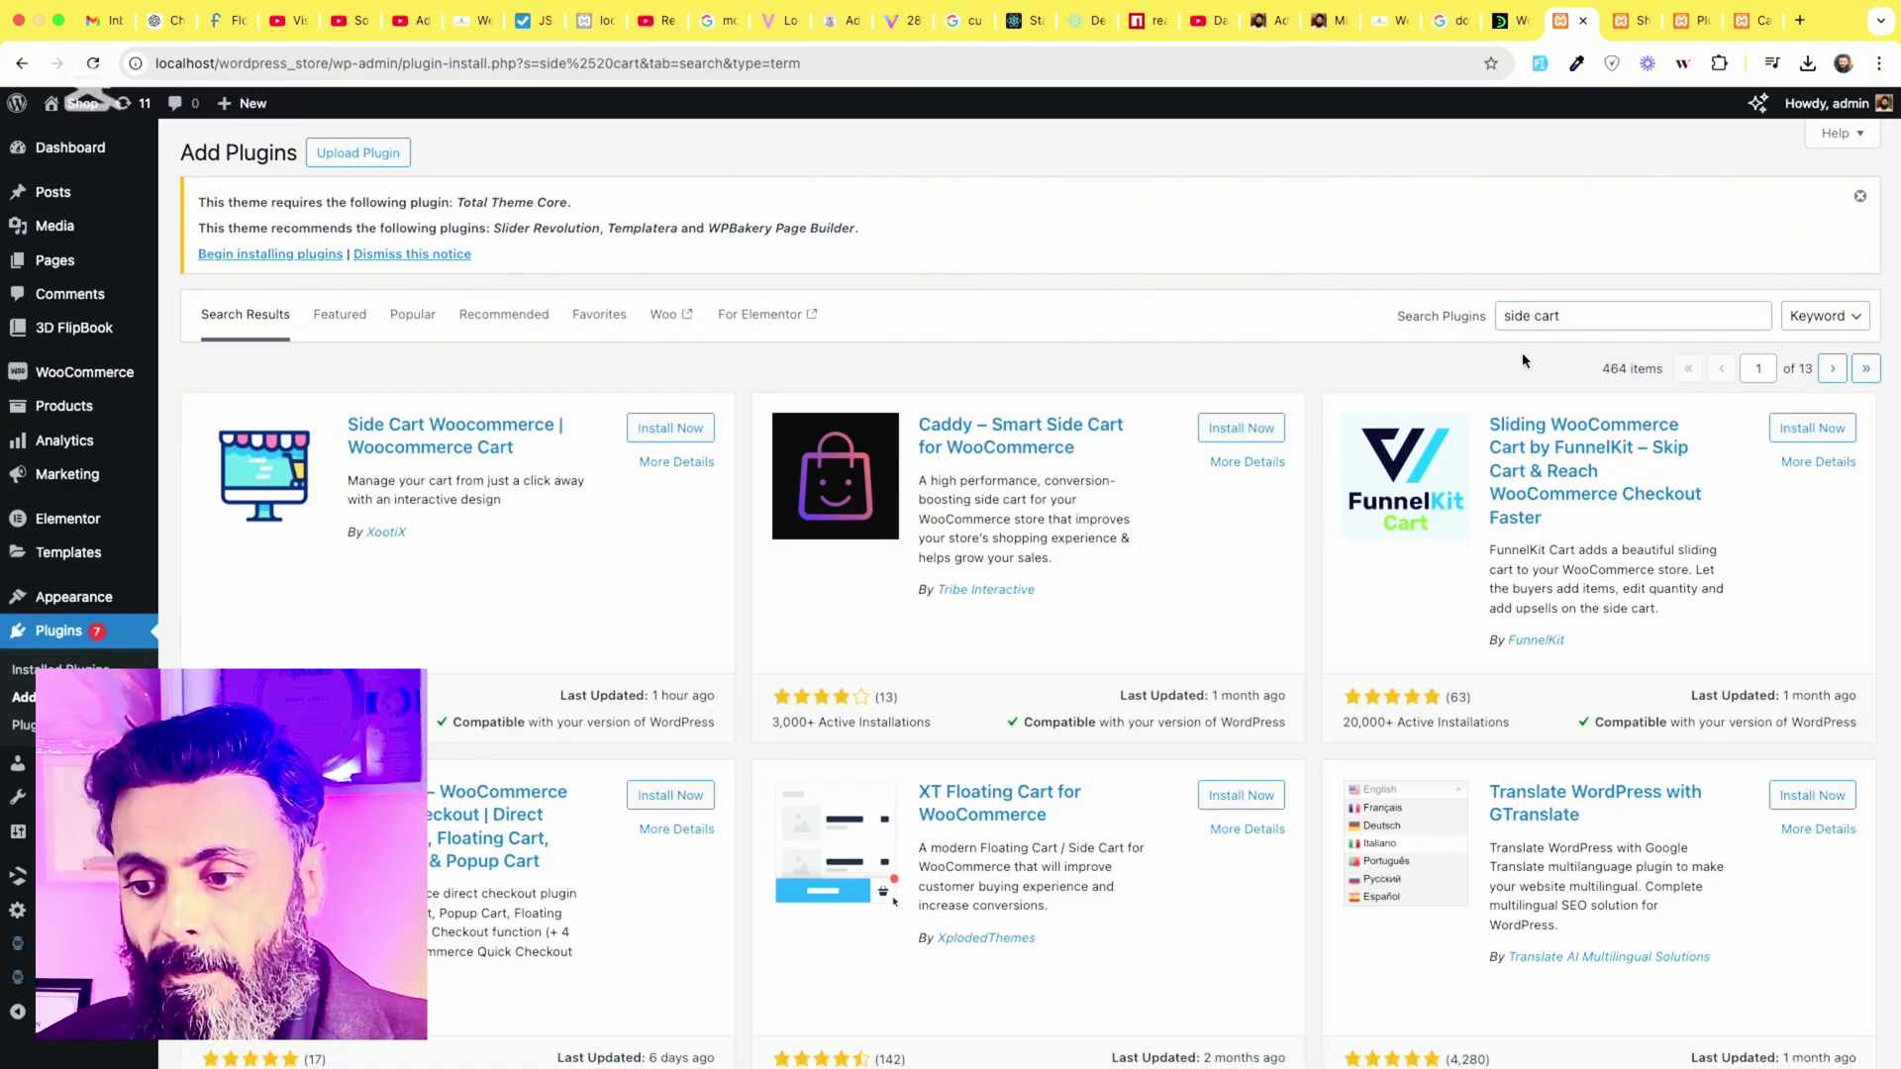
left_click(658, 434)
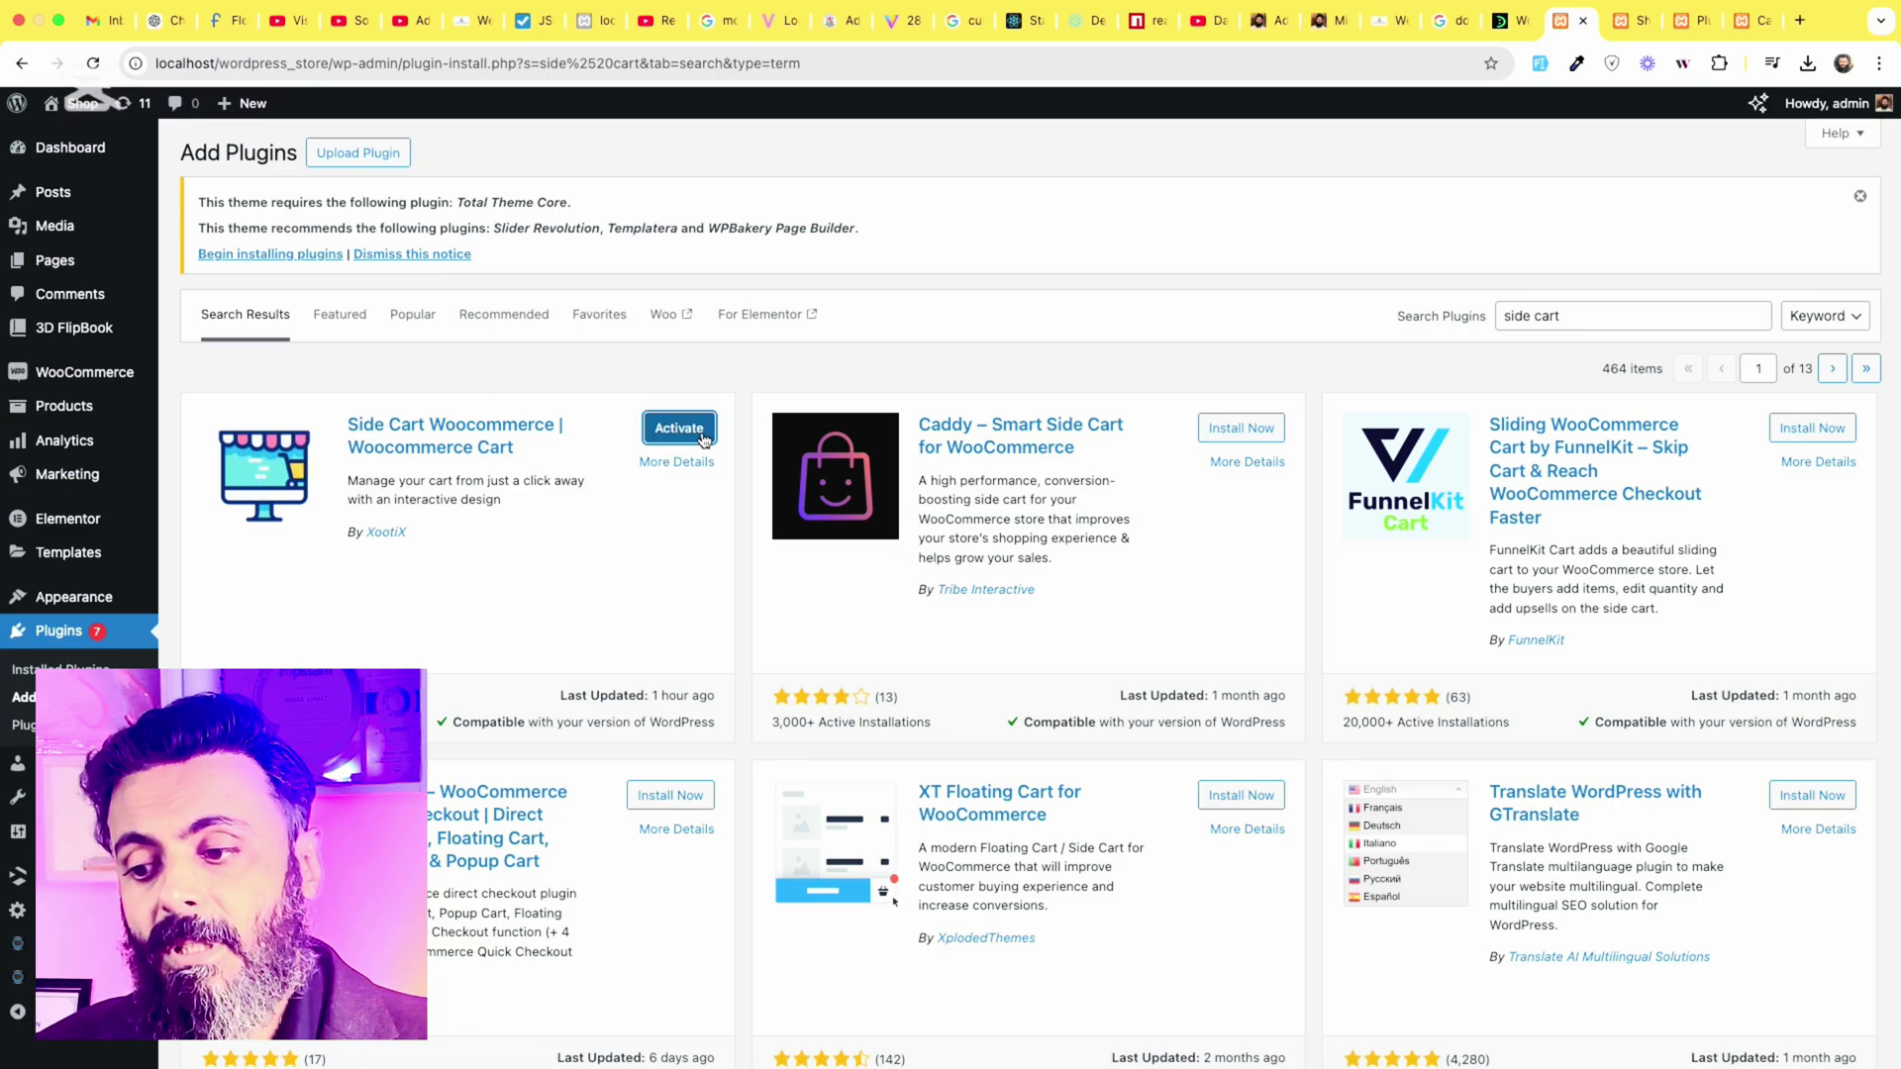
left_click(680, 429)
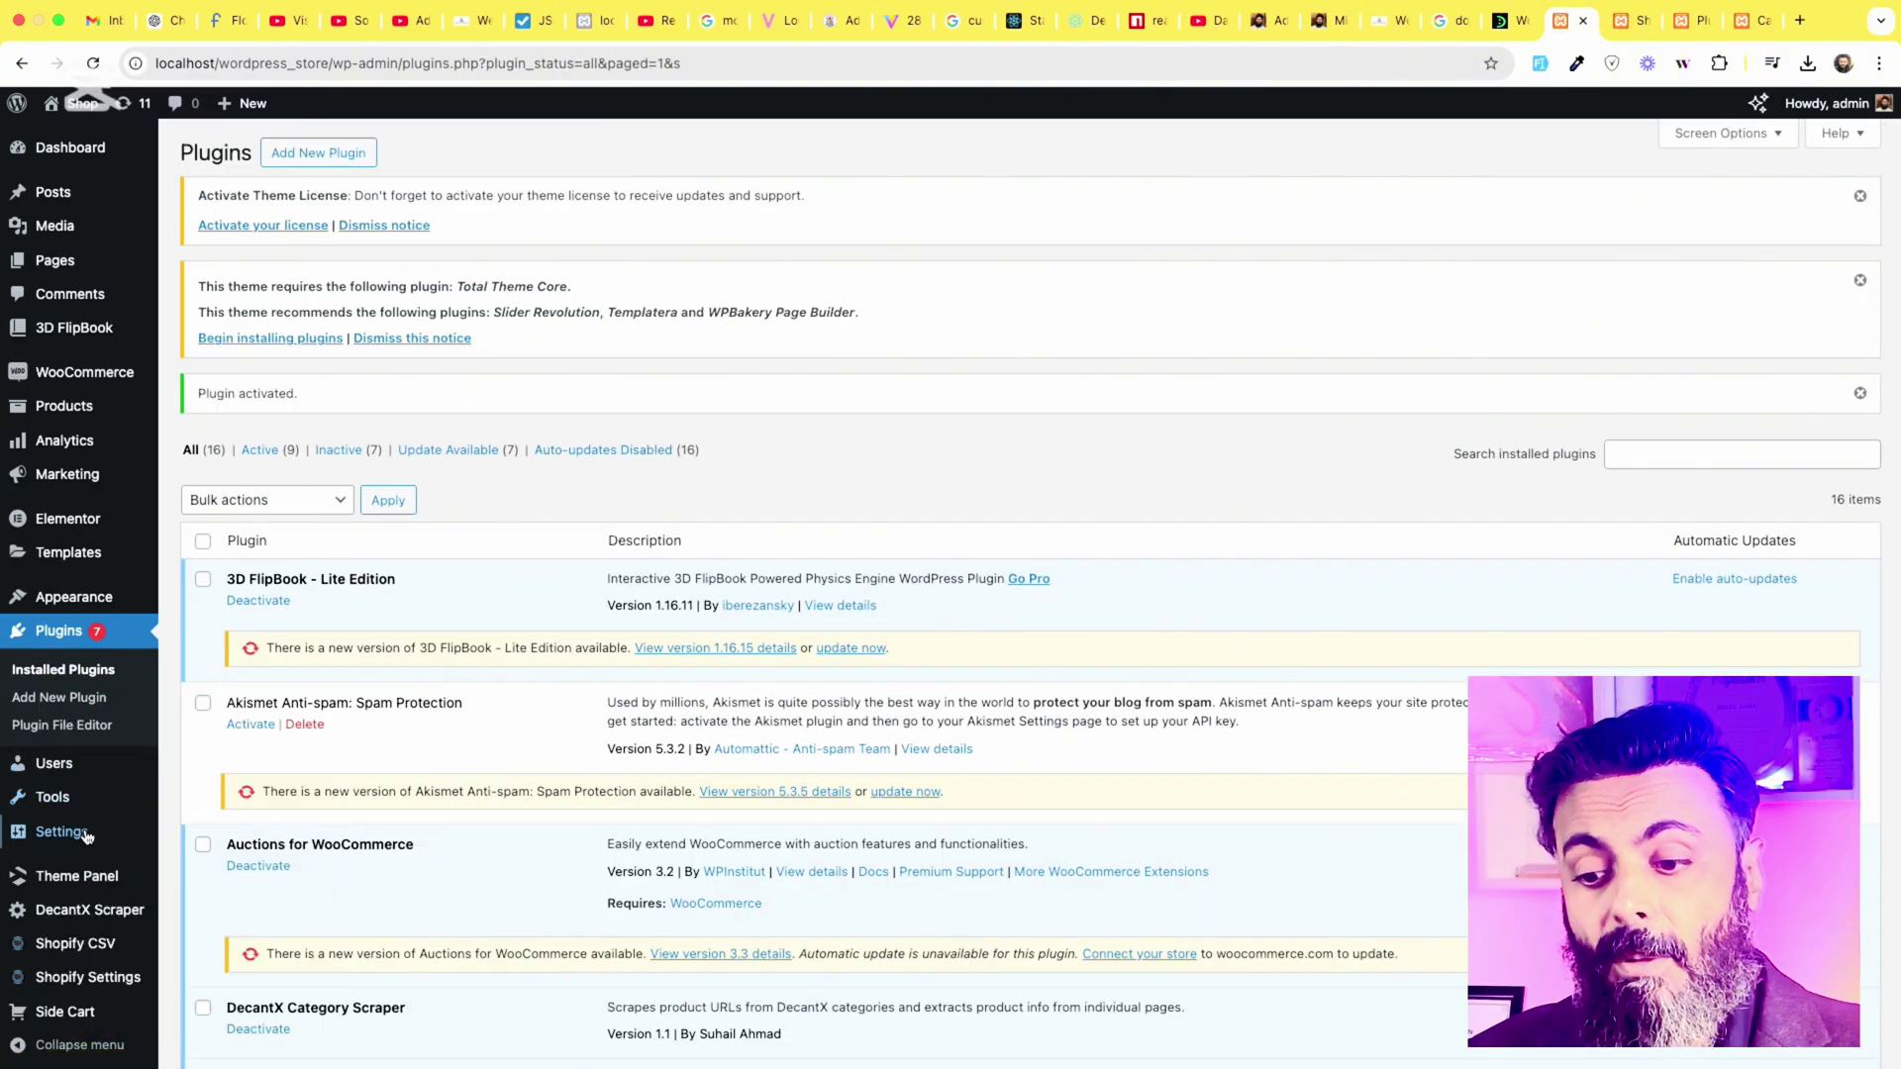
mouse_move(79, 879)
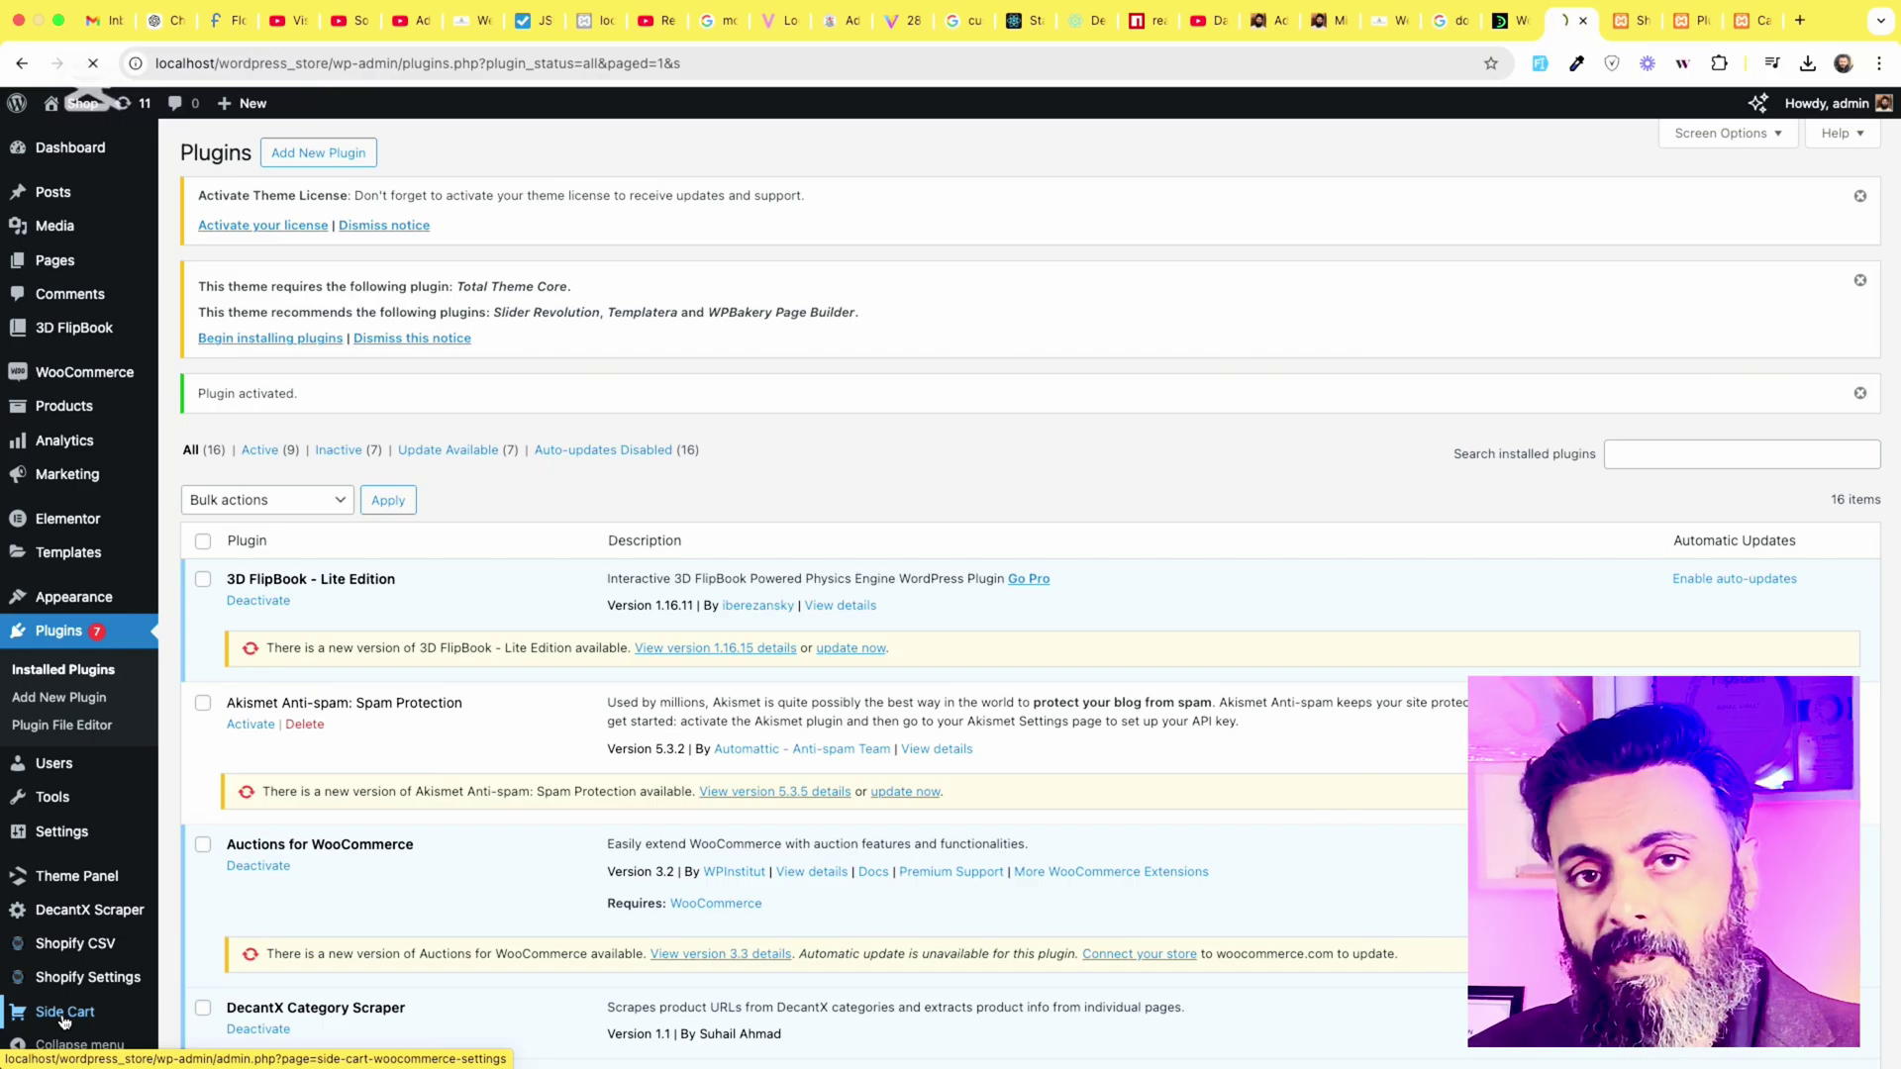
left_click(64, 1015)
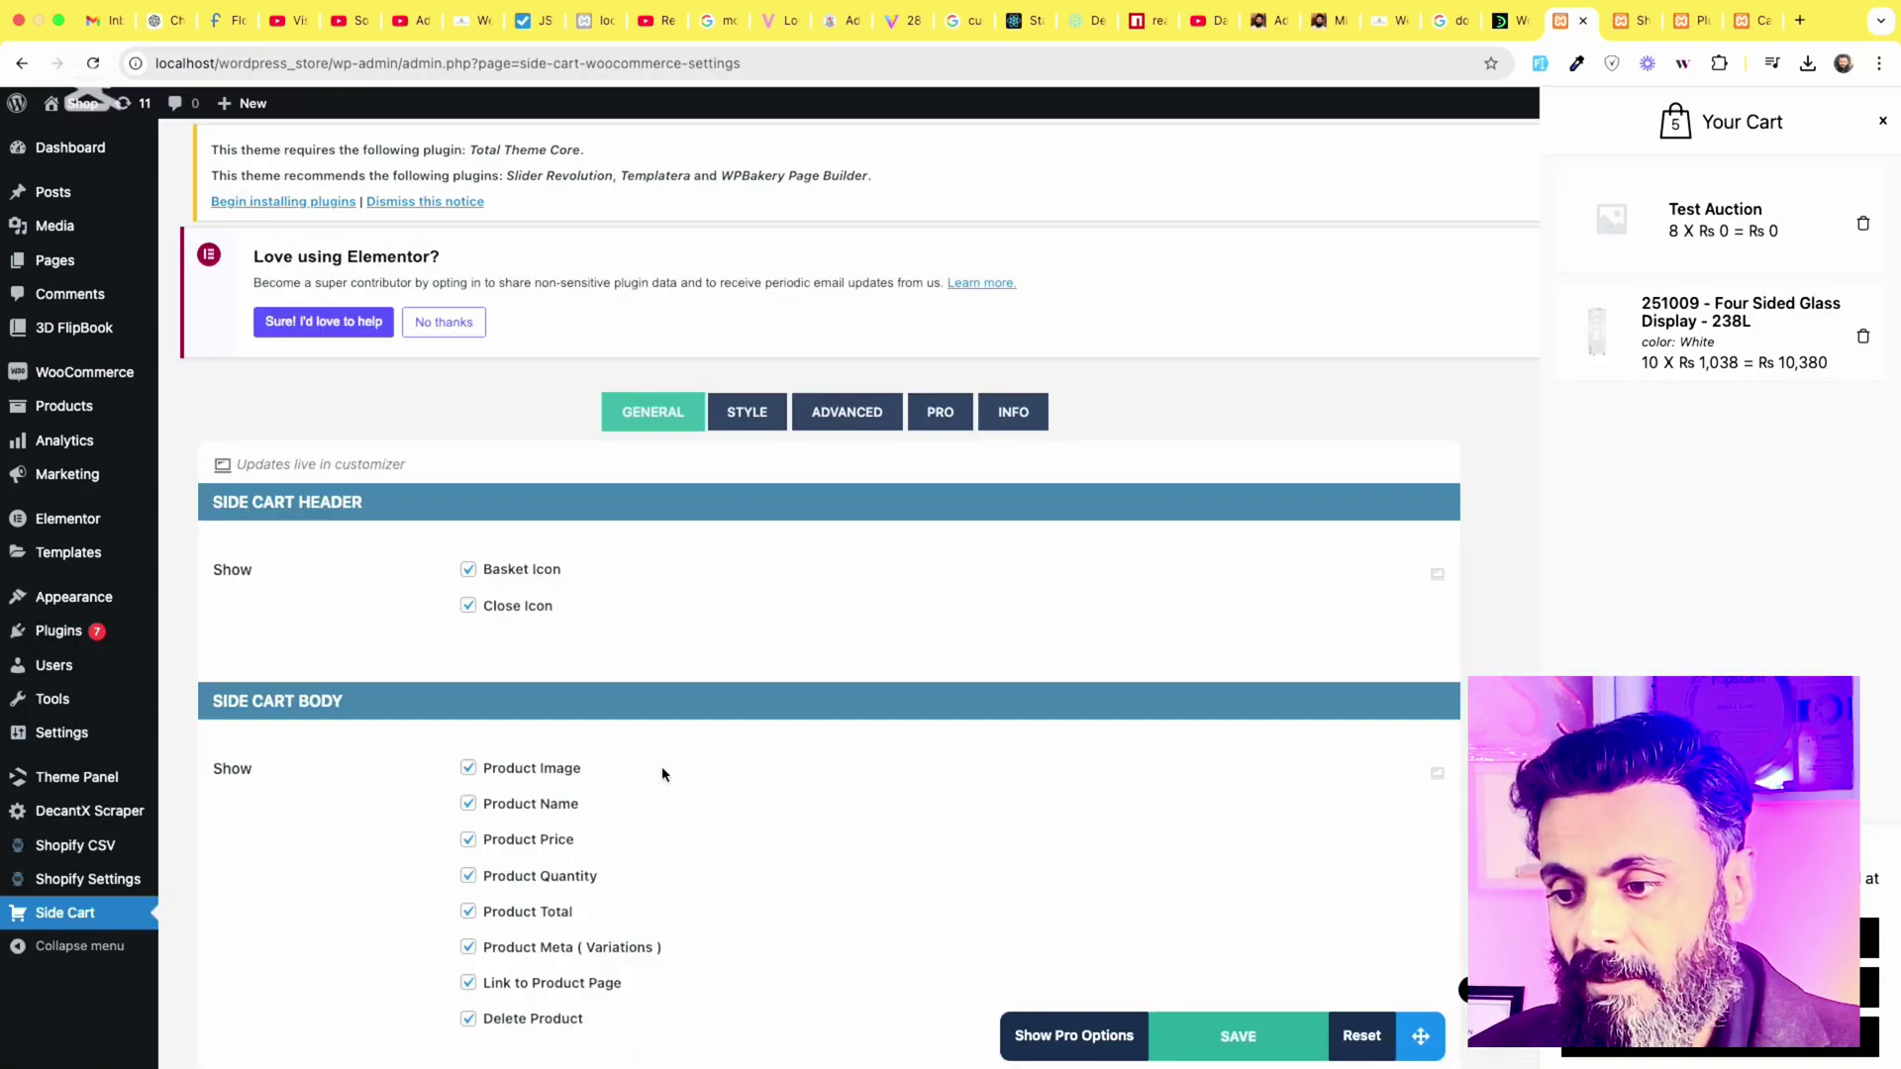
Keep quantity and price on one line, actual price only, and variations shown separately
scroll(507, 303, "down", 3)
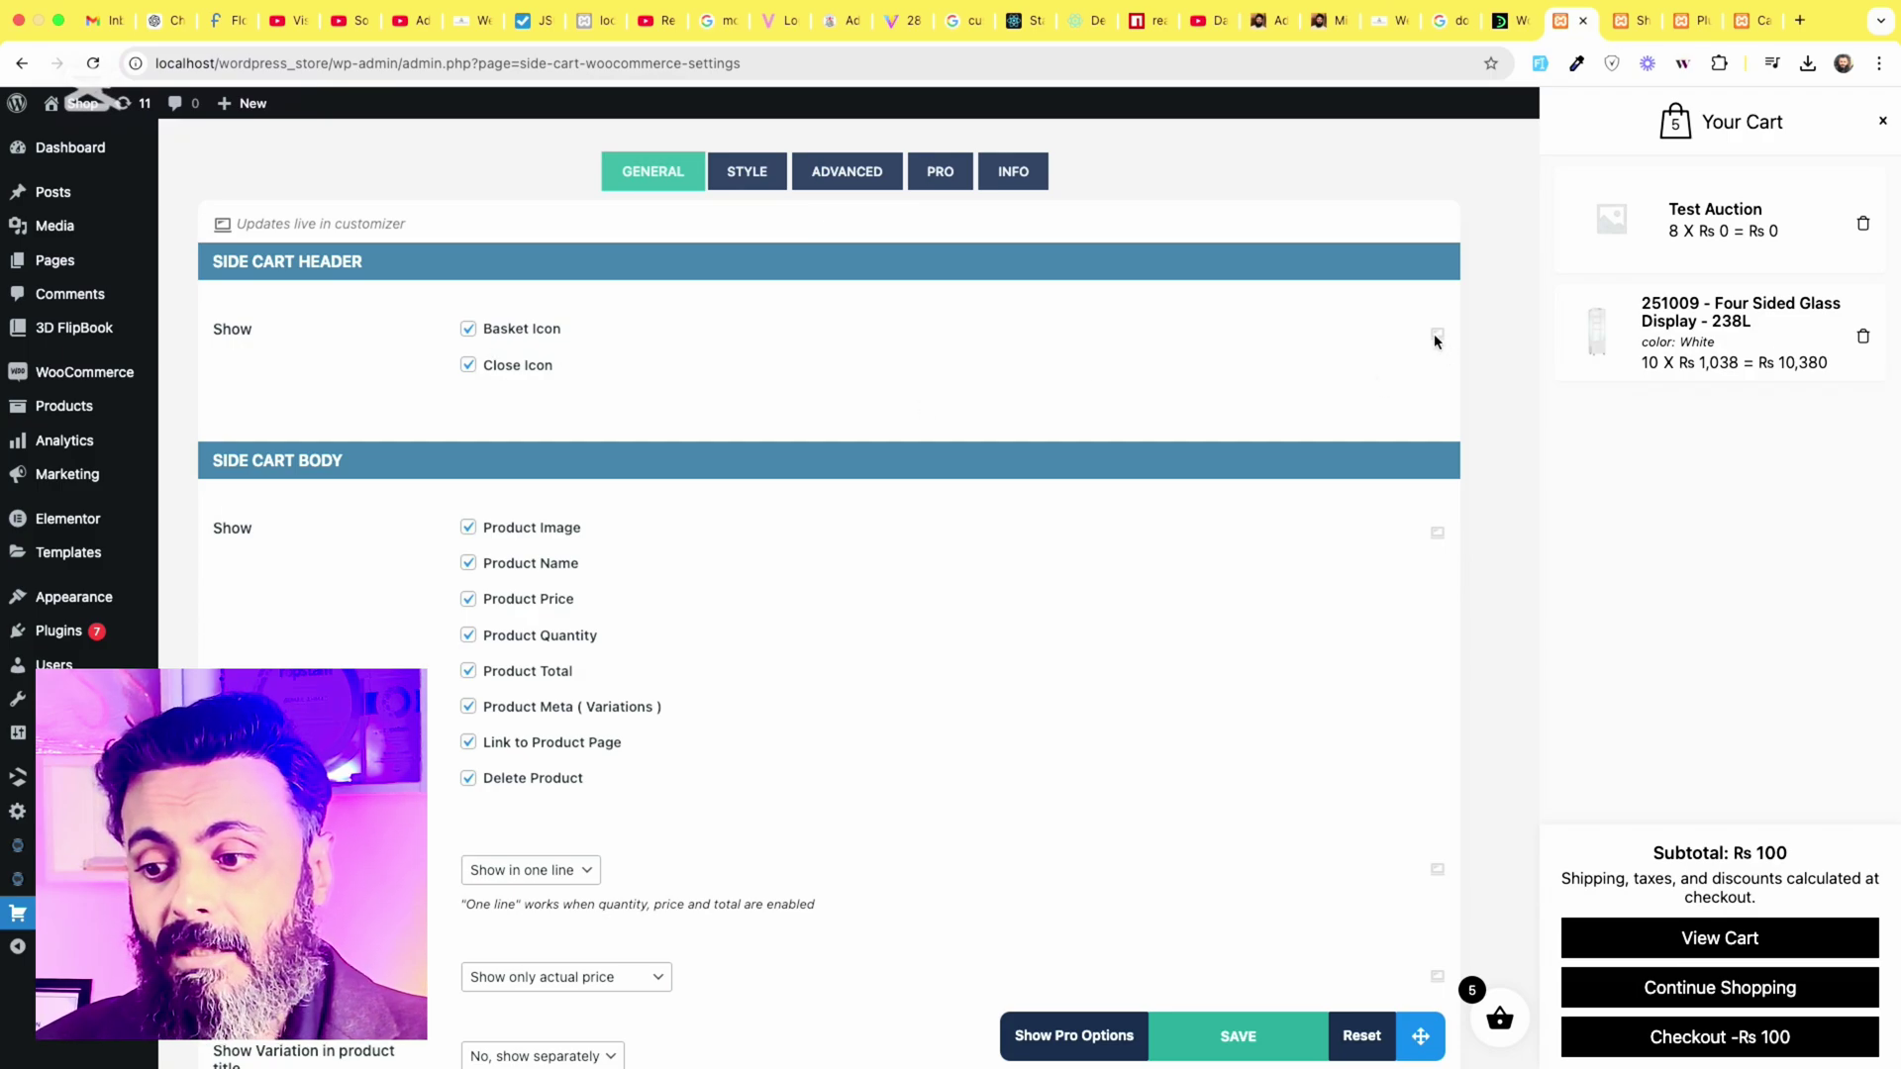
scroll(836, 526, "down", 3)
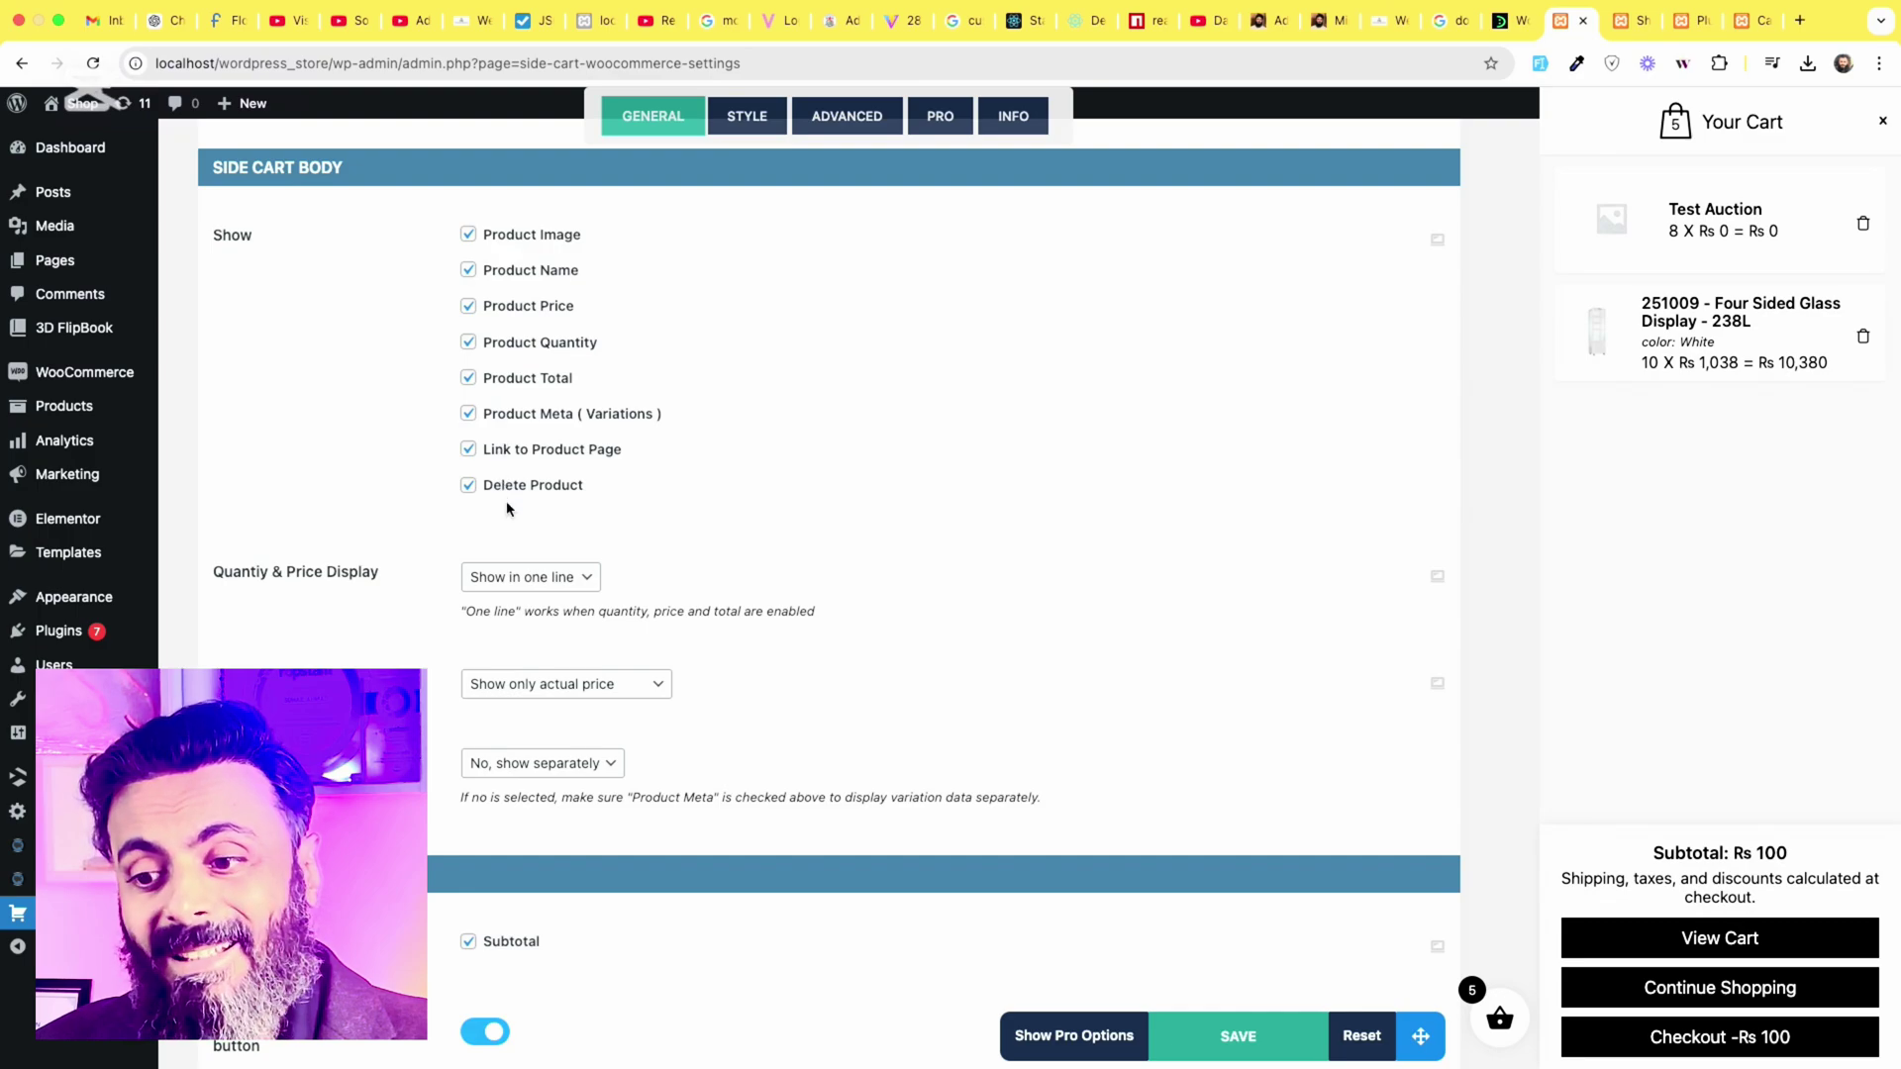
left_click(516, 581)
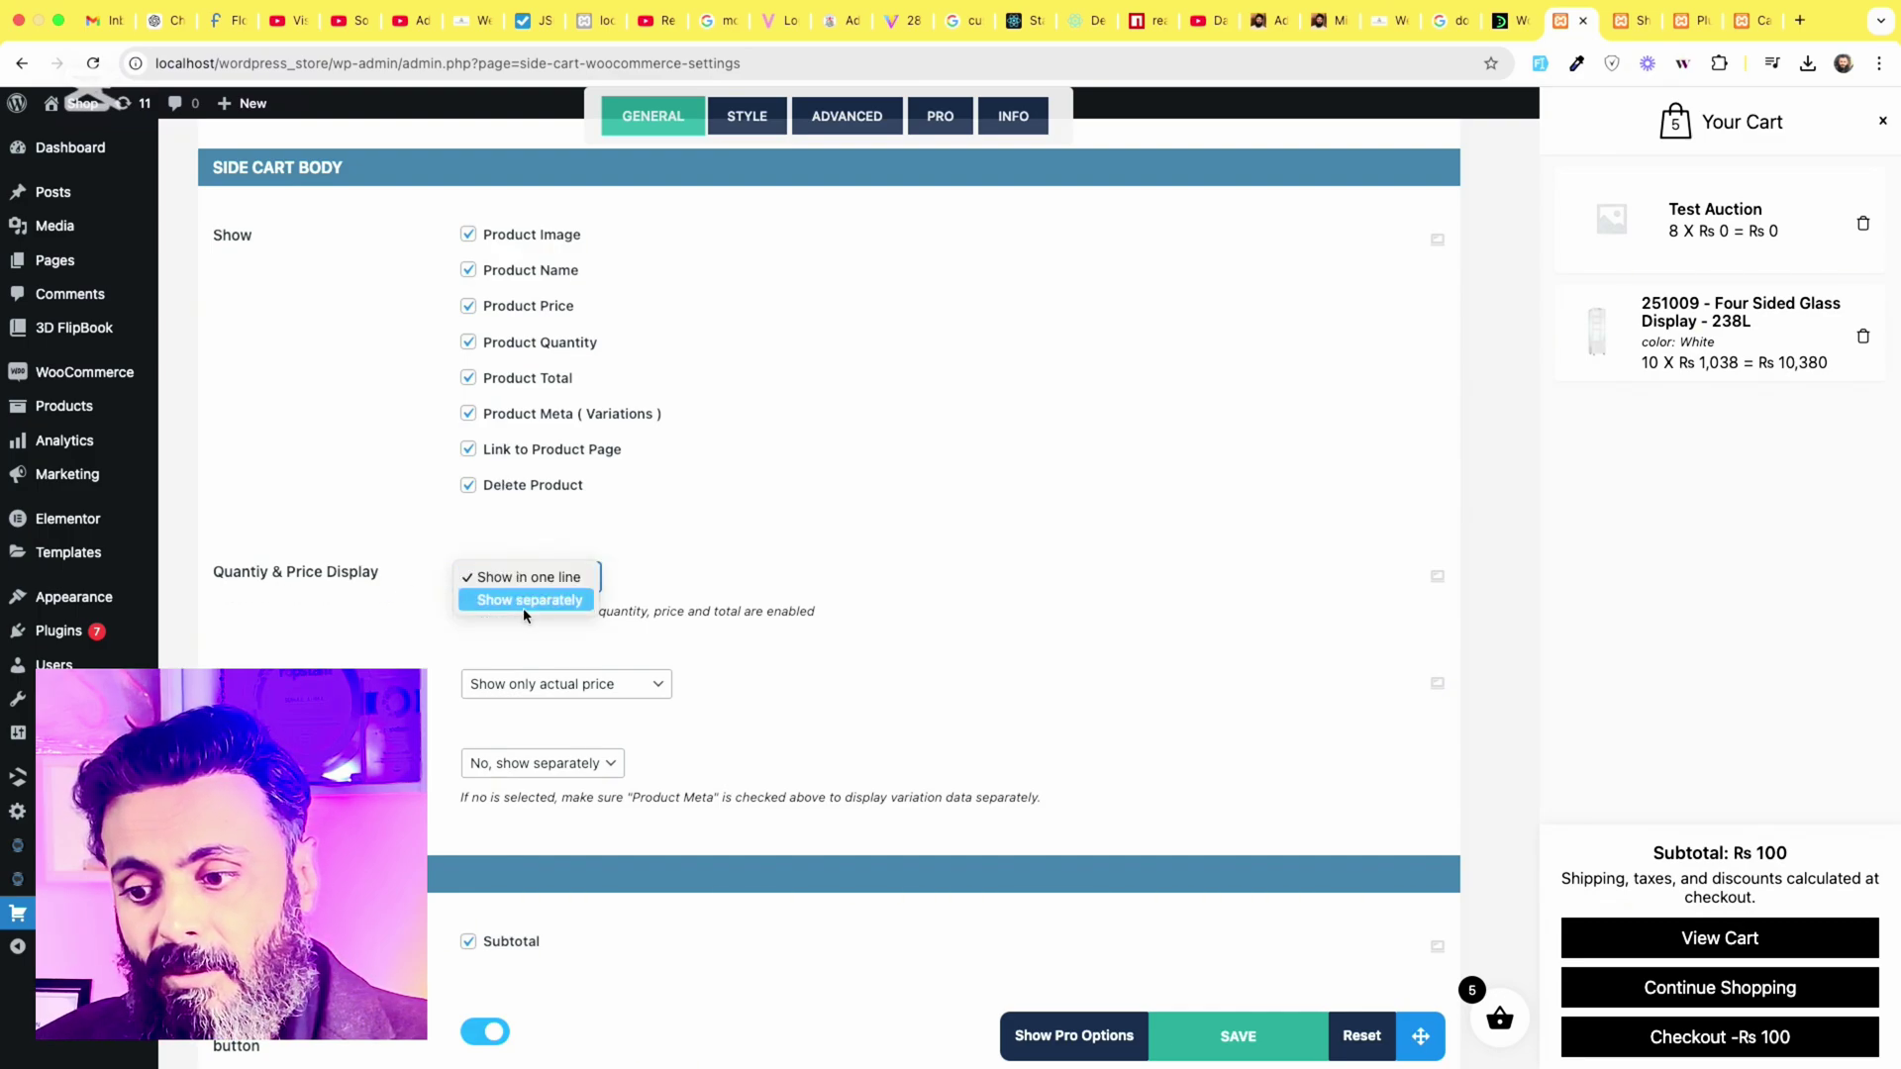
left_click(649, 569)
scroll(538, 697, "down", 2)
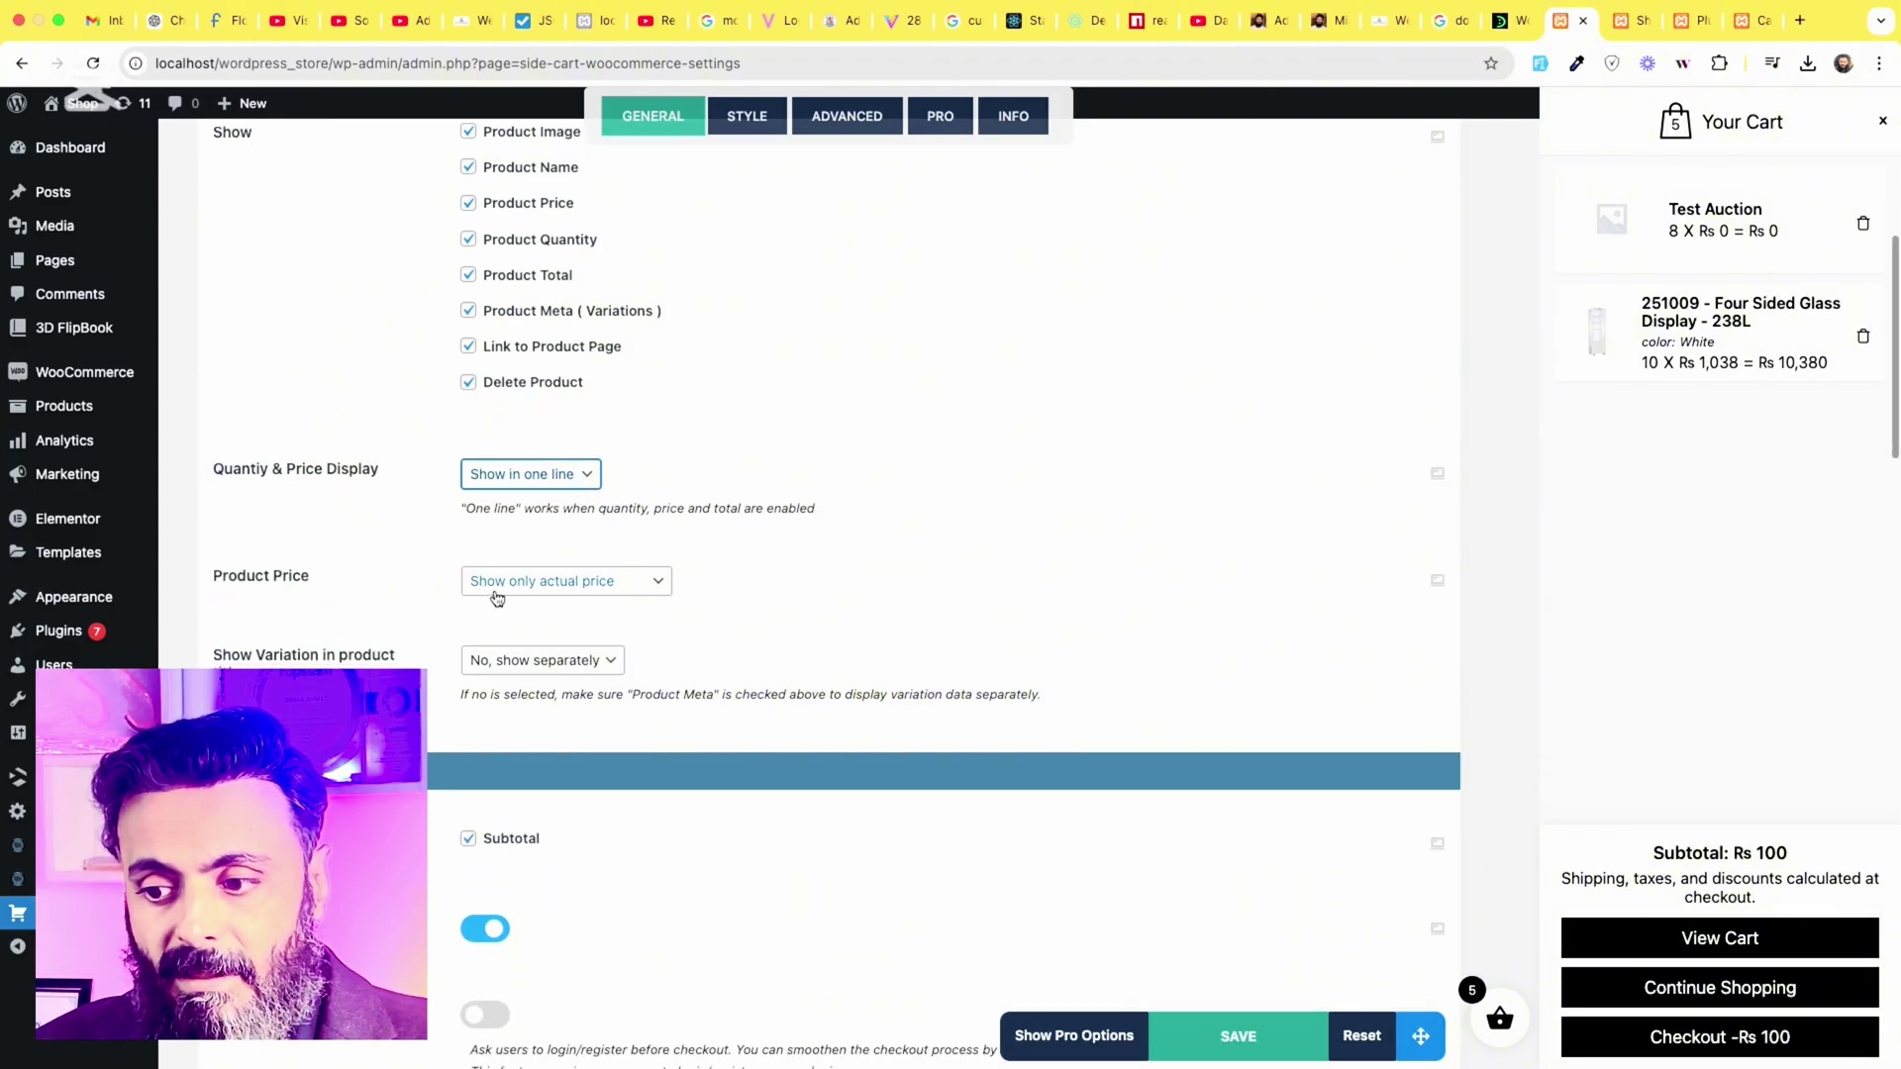
left_click(574, 591)
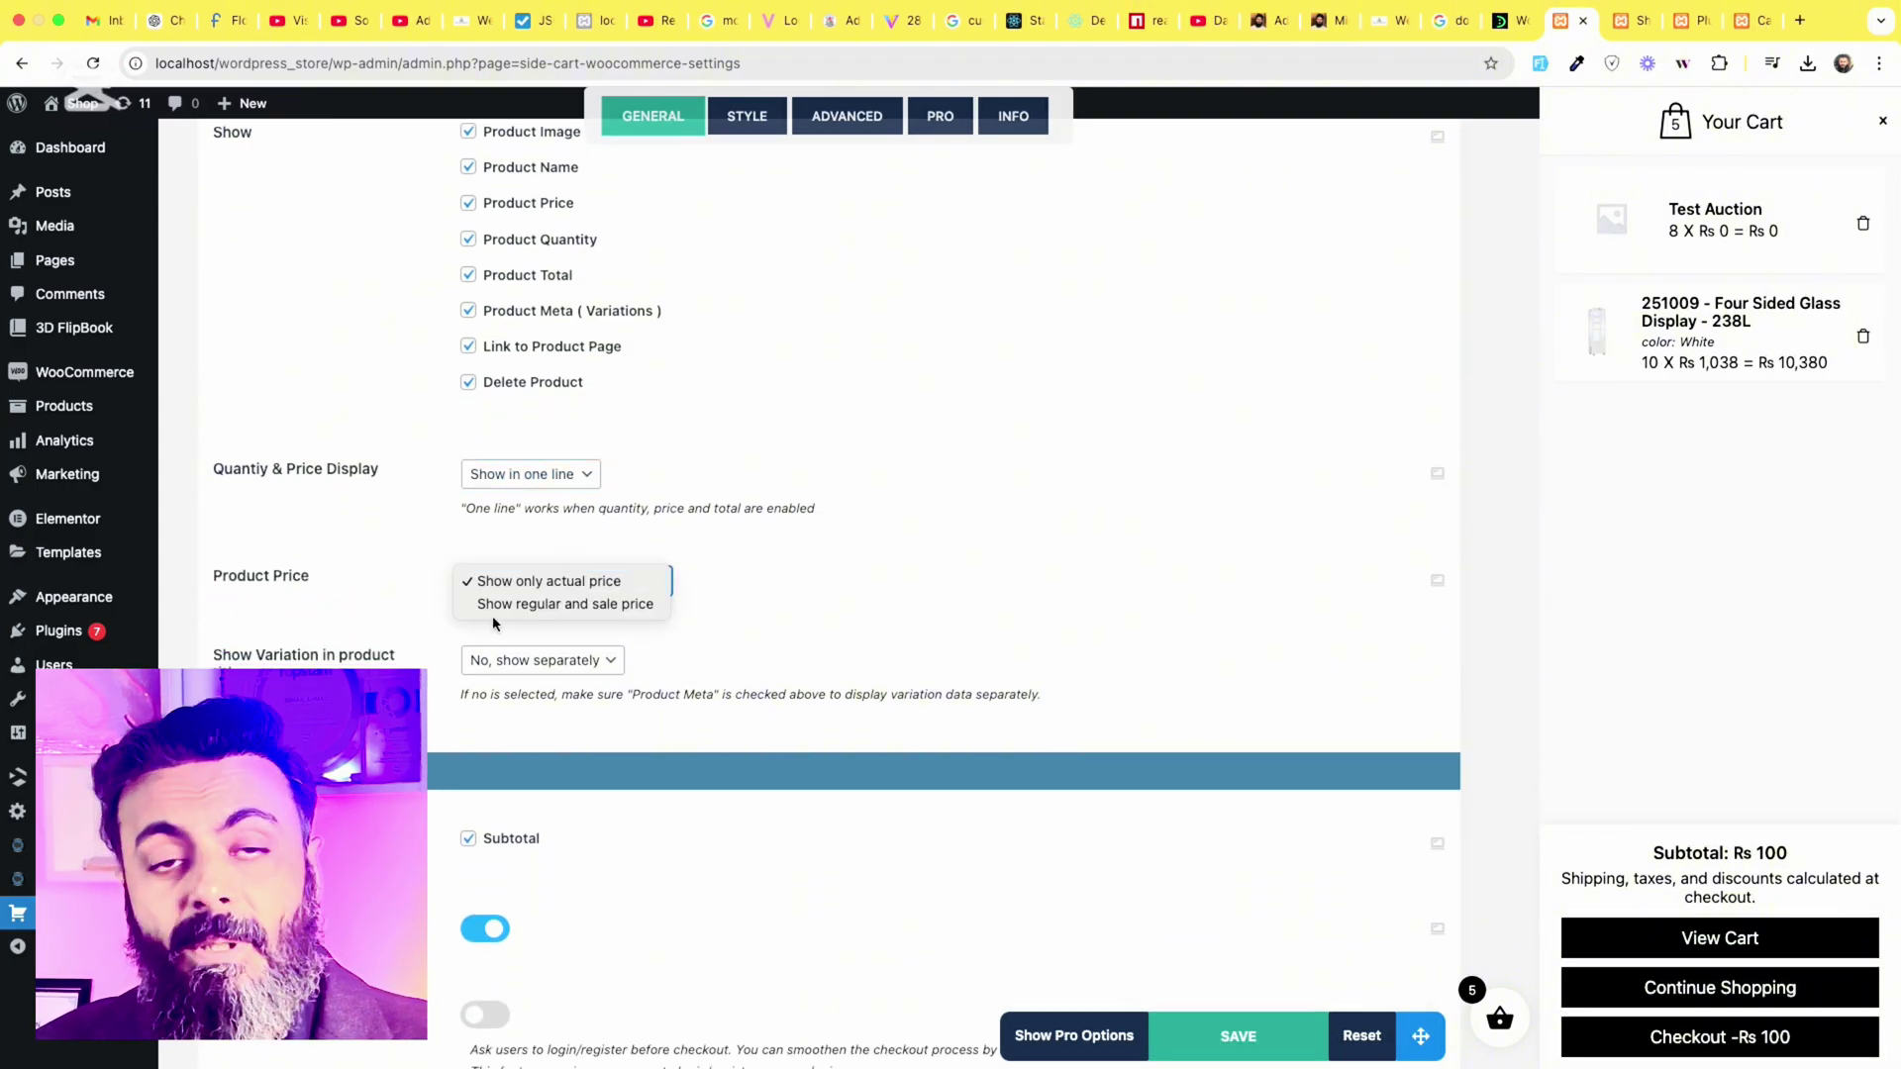
left_click(762, 626)
scroll(543, 554, "down", 2)
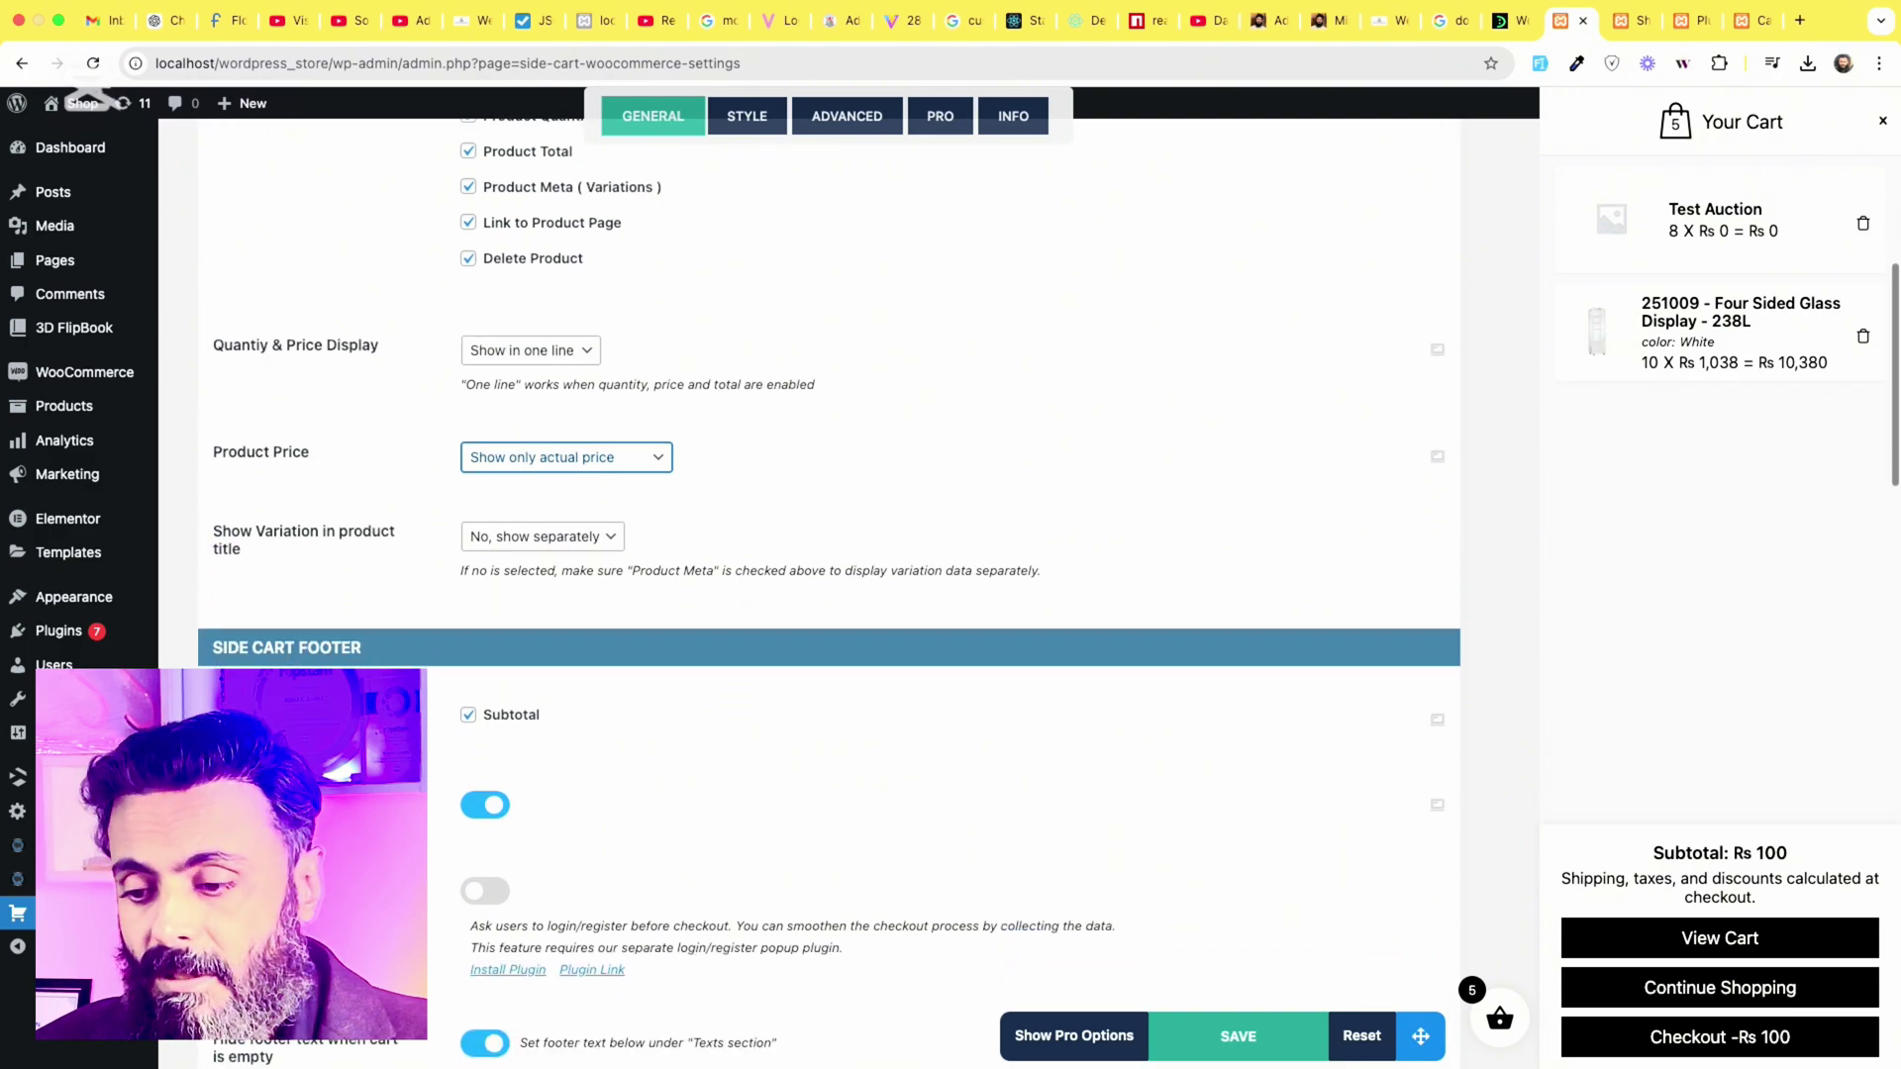
left_click(543, 543)
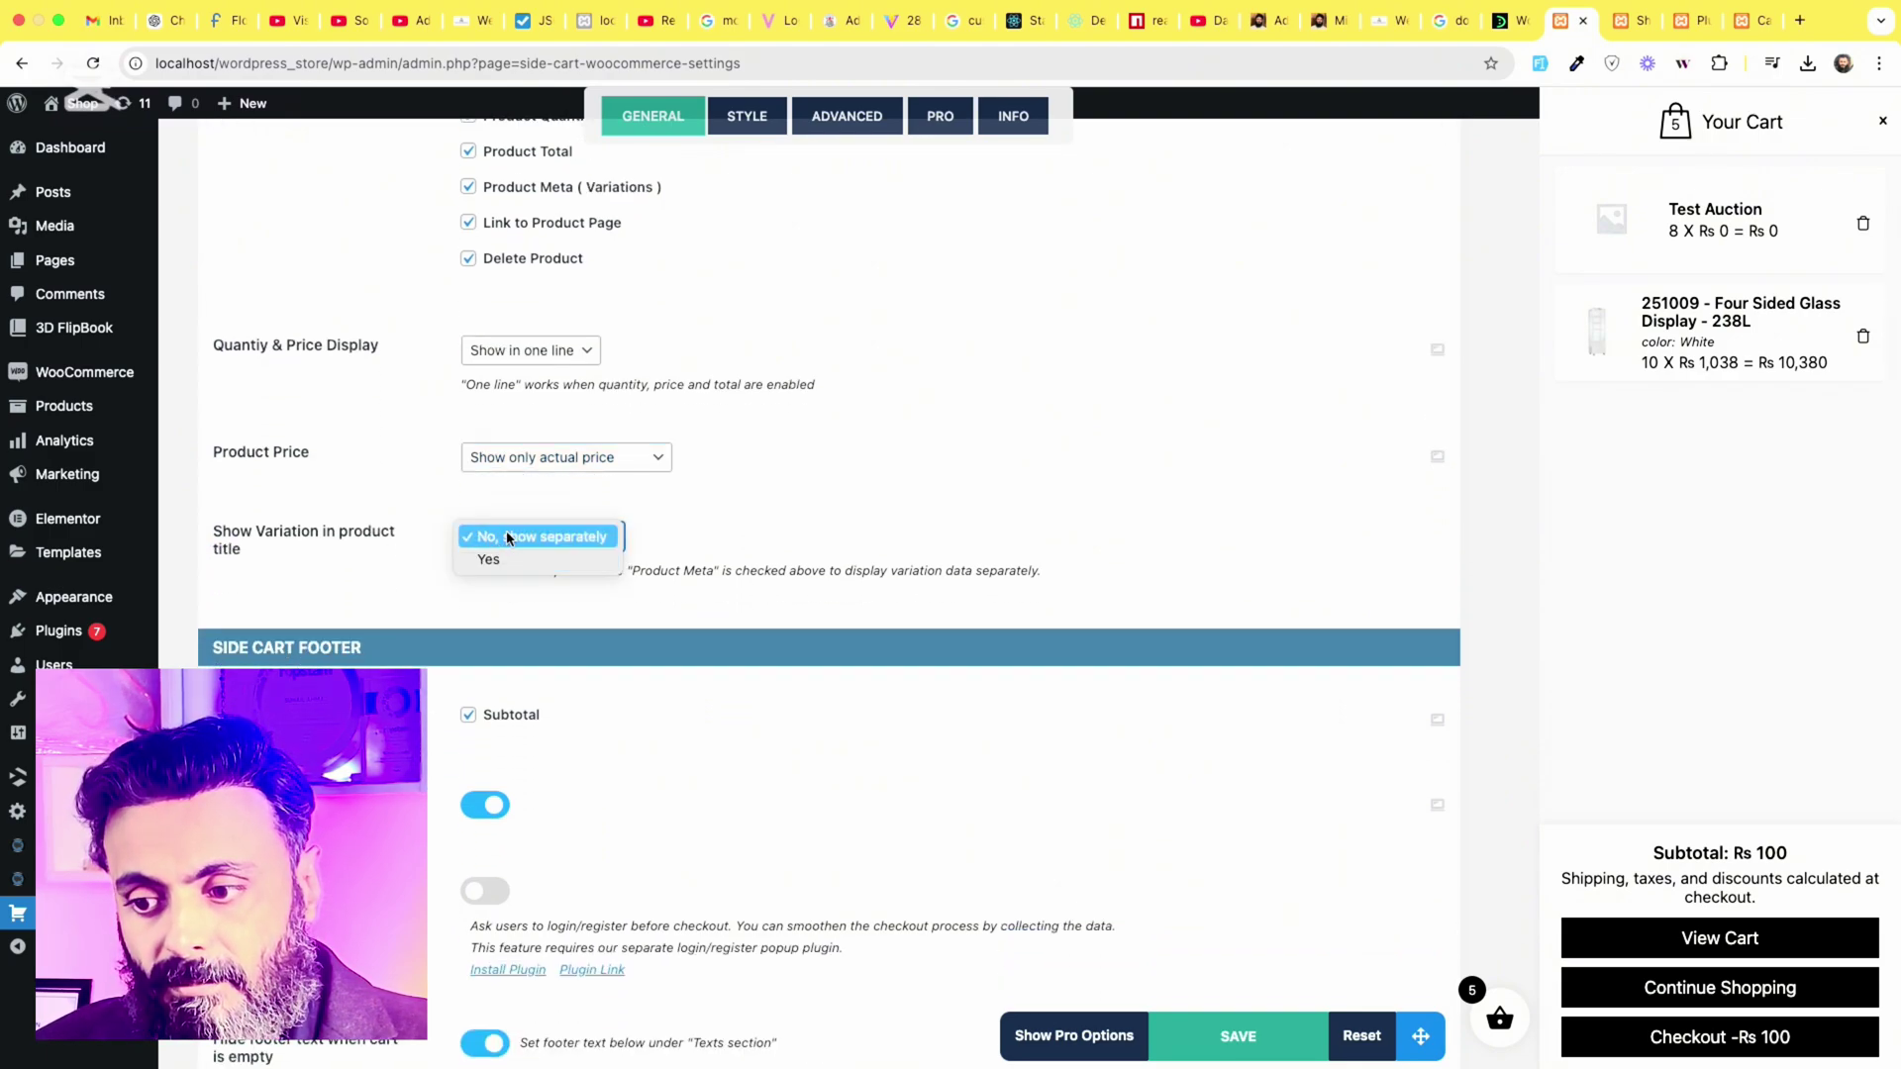
left_click(507, 539)
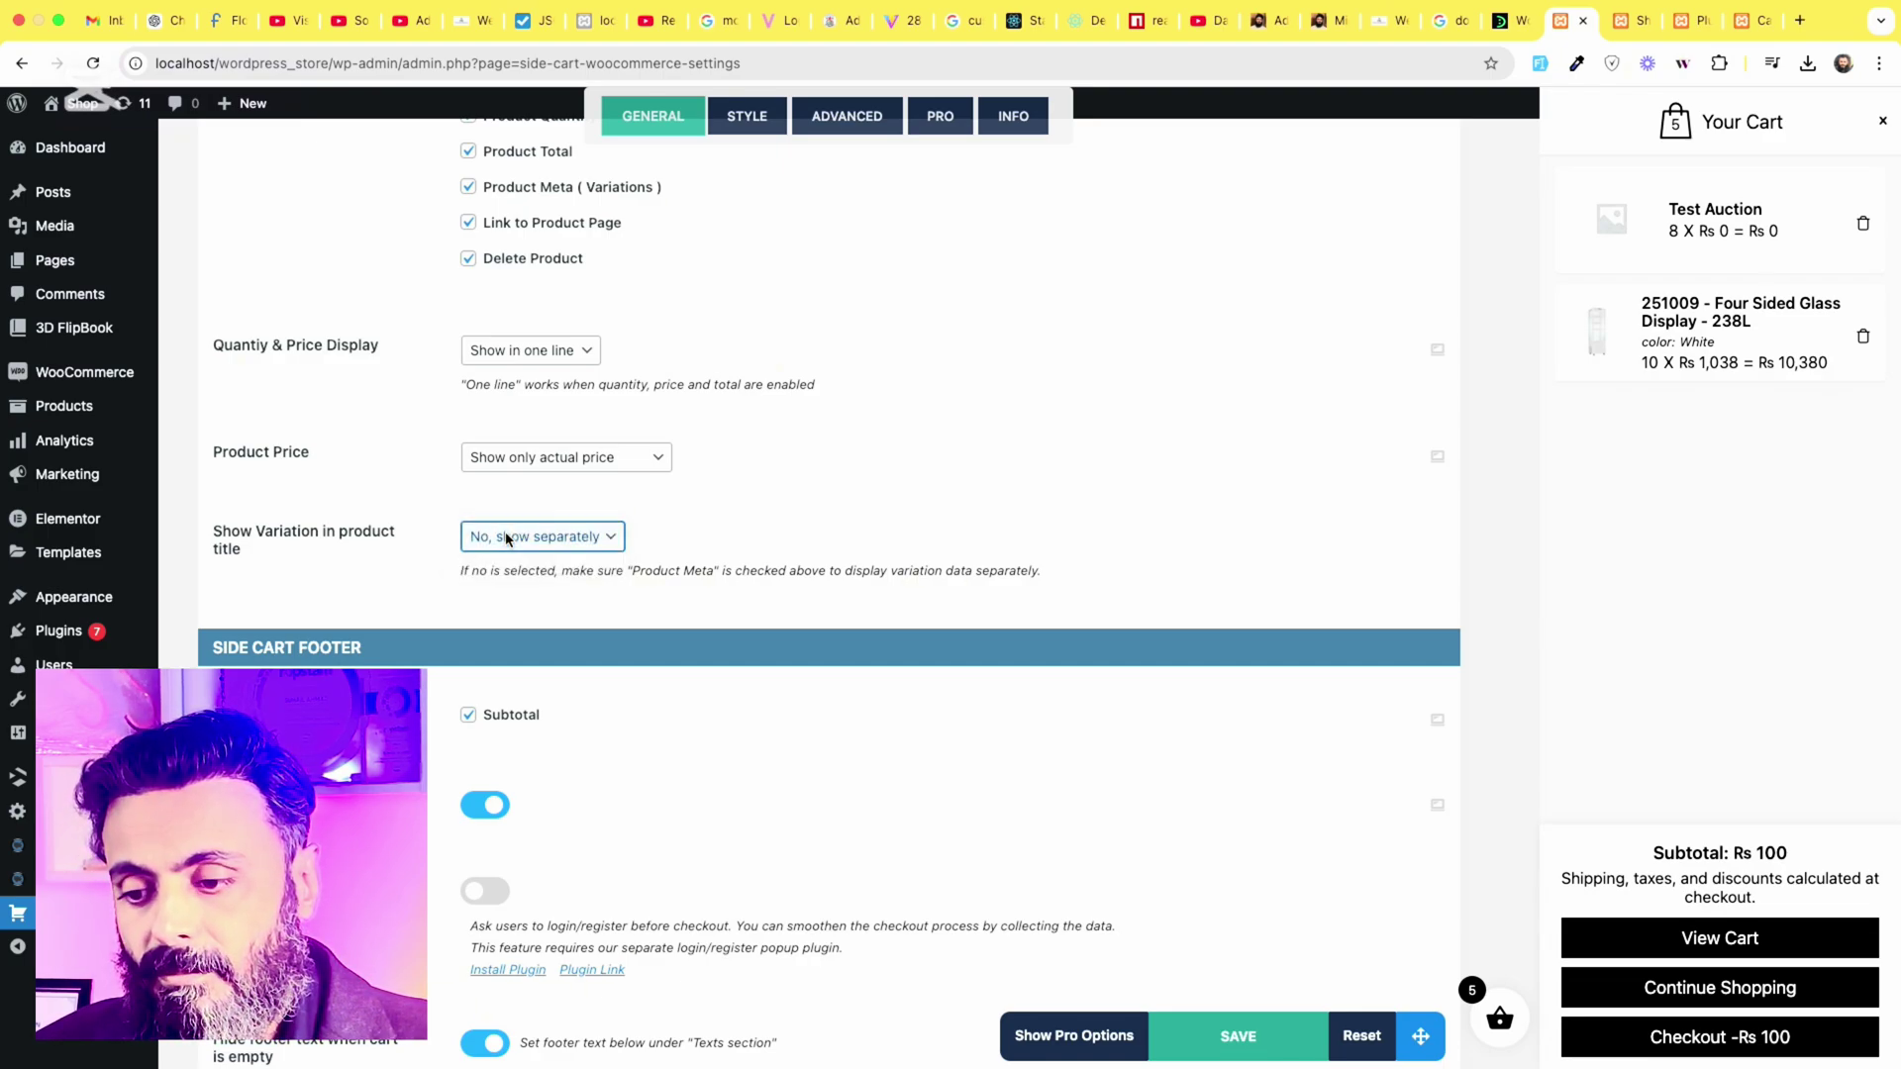
Save the Side Cart settings and switch to the storefront Shop page
scroll(475, 535, "down", 5)
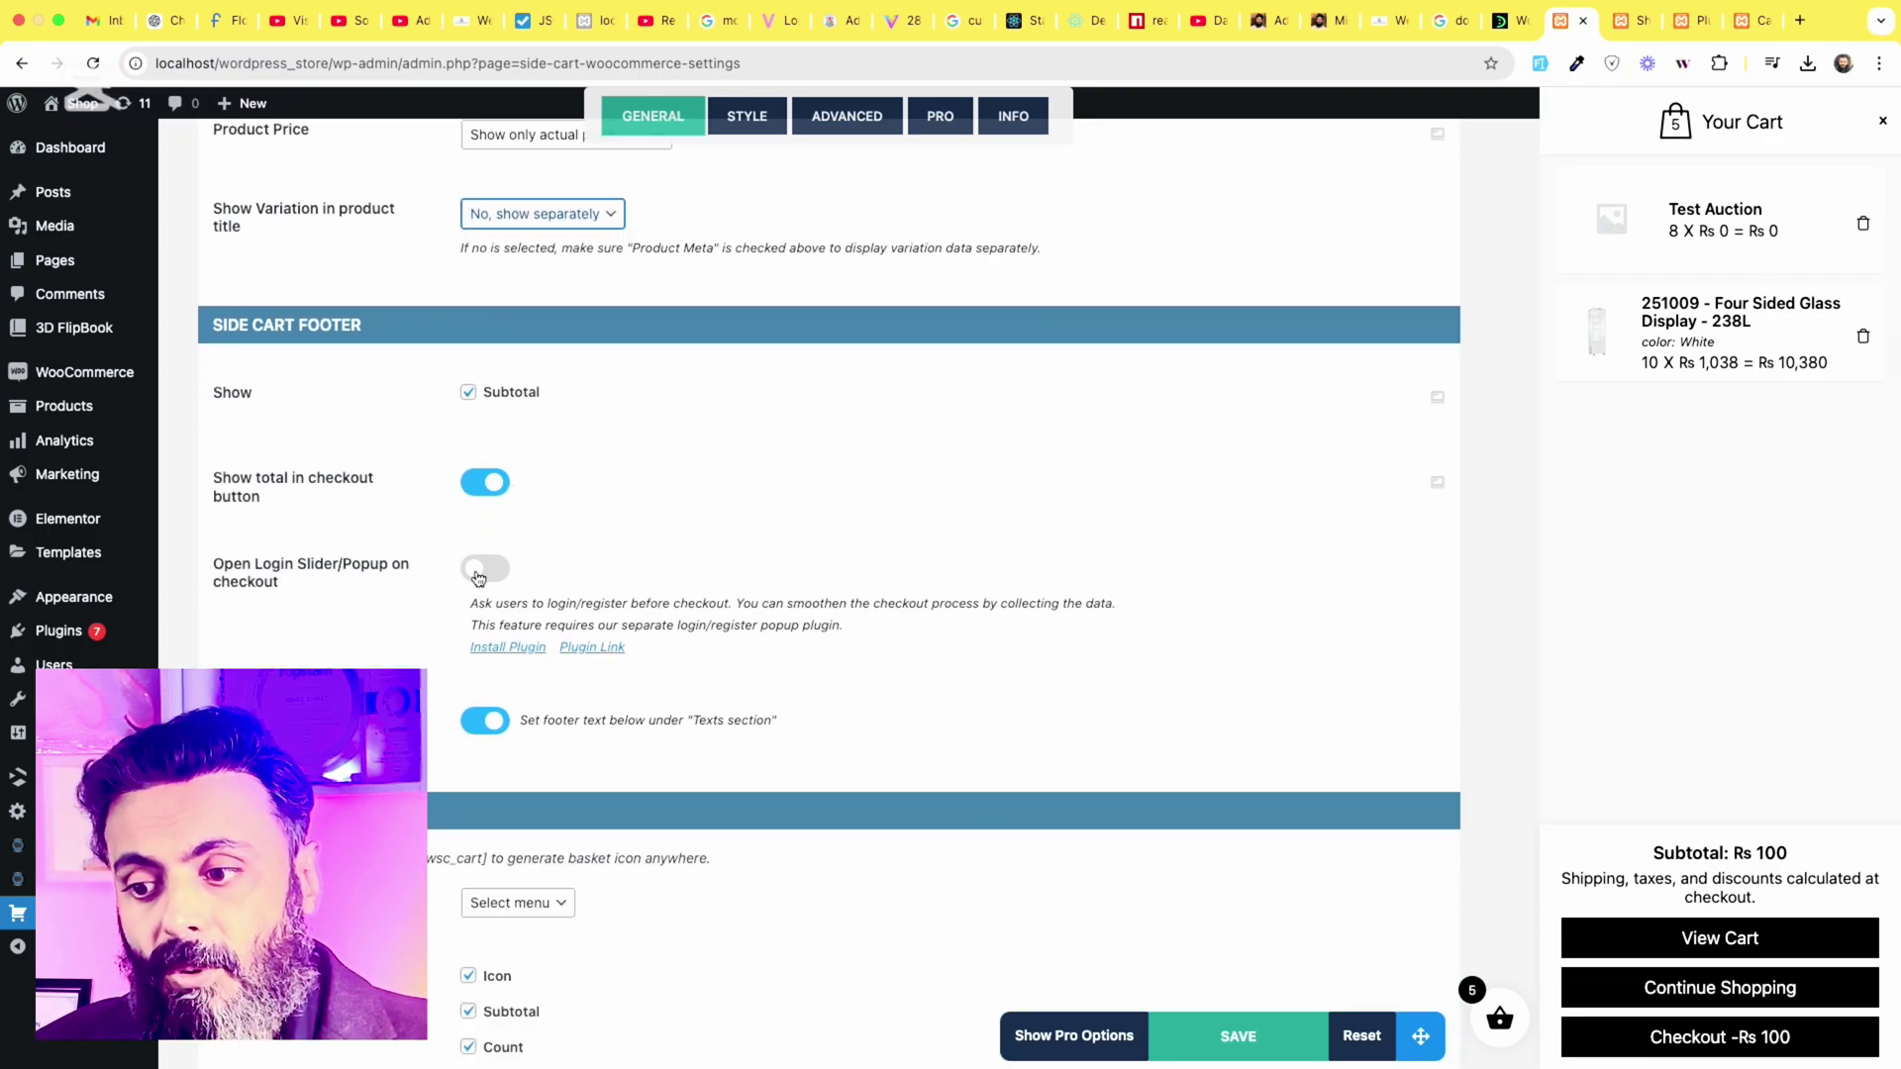
scroll(479, 578, "down", 6)
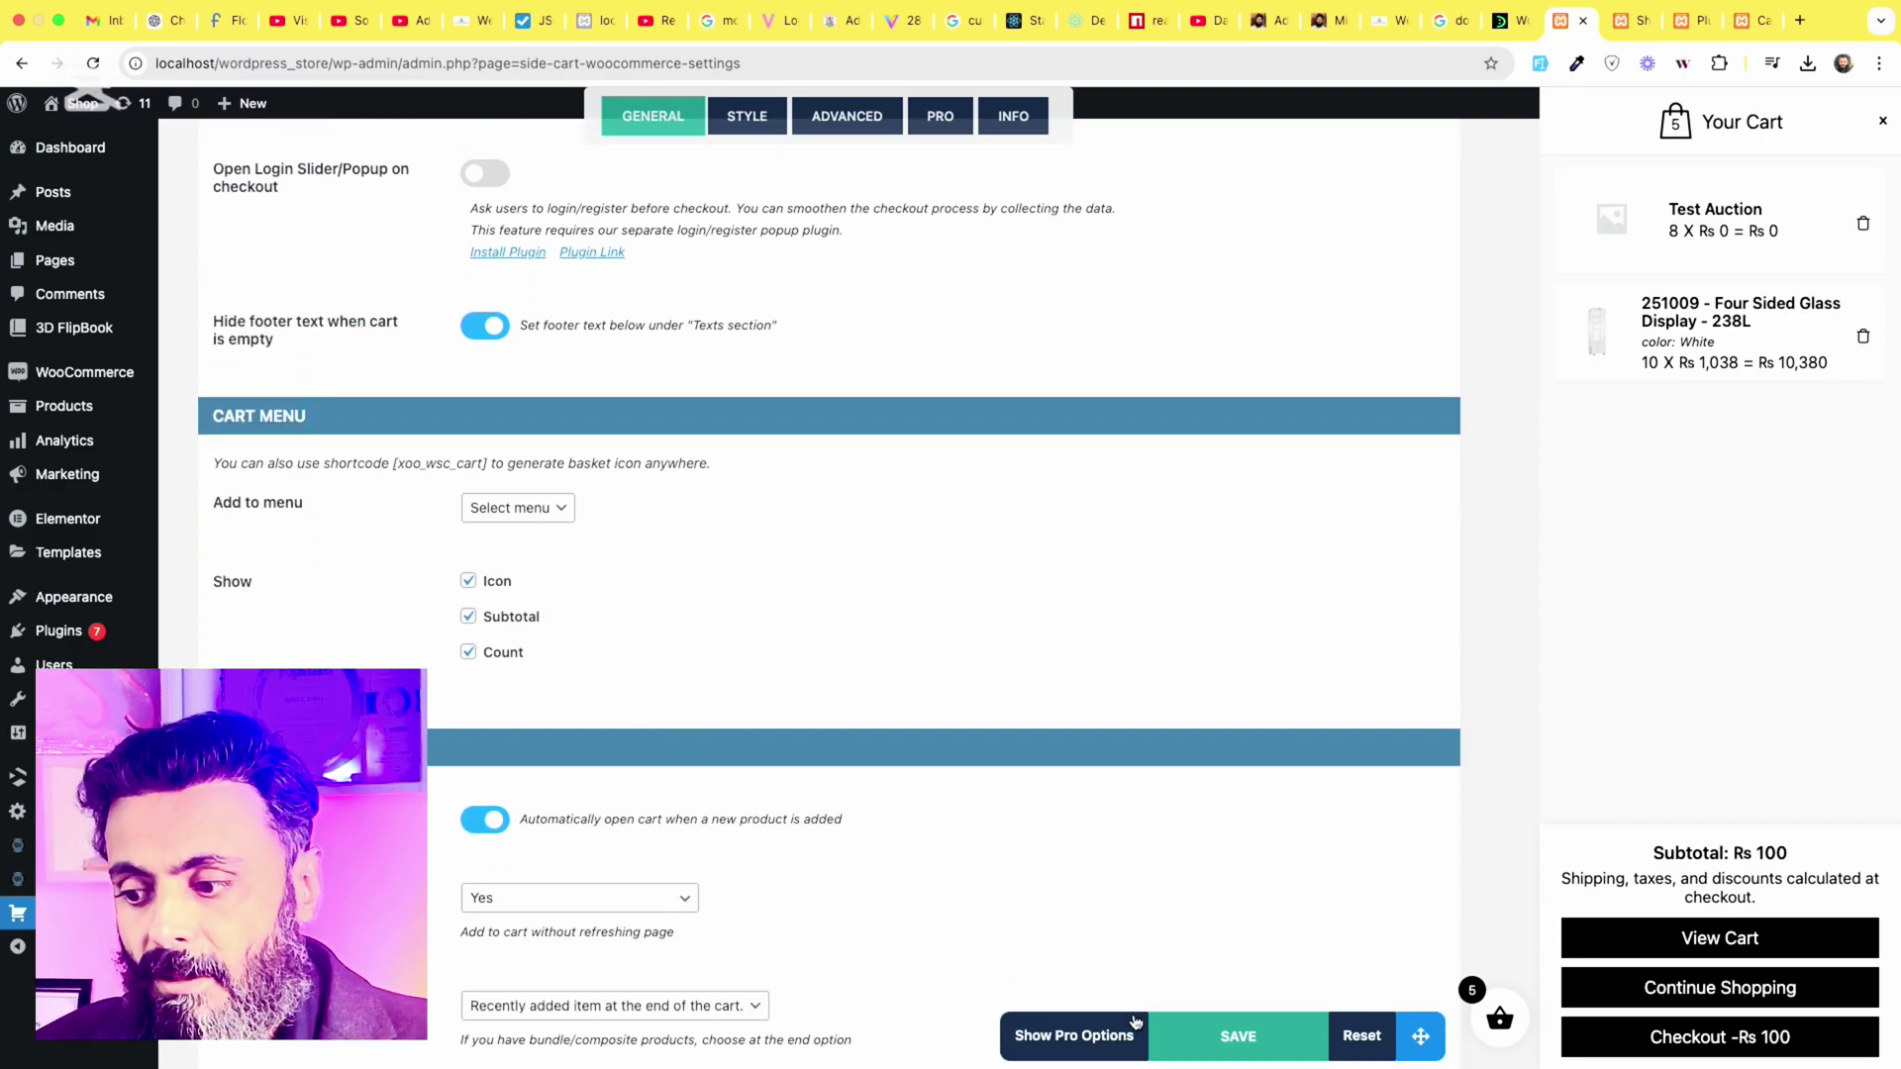
left_click(1232, 1037)
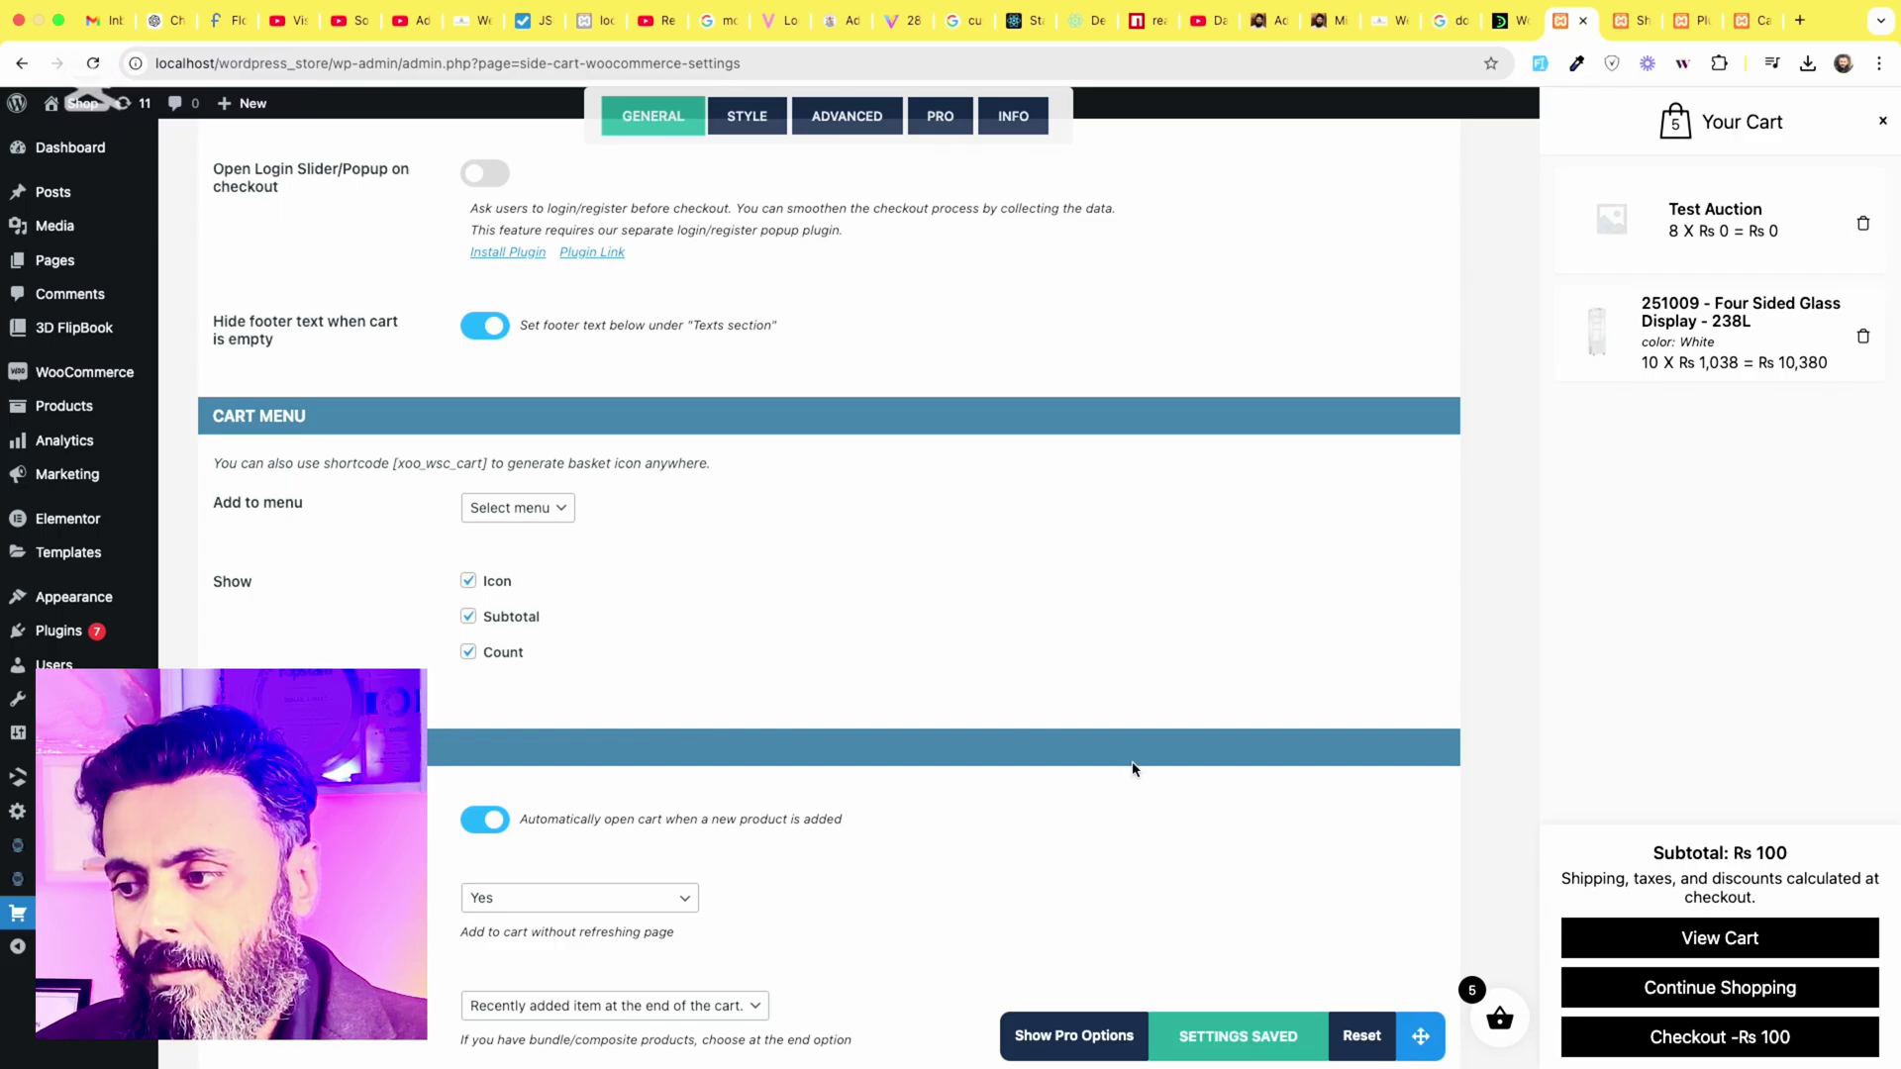
left_click(1621, 22)
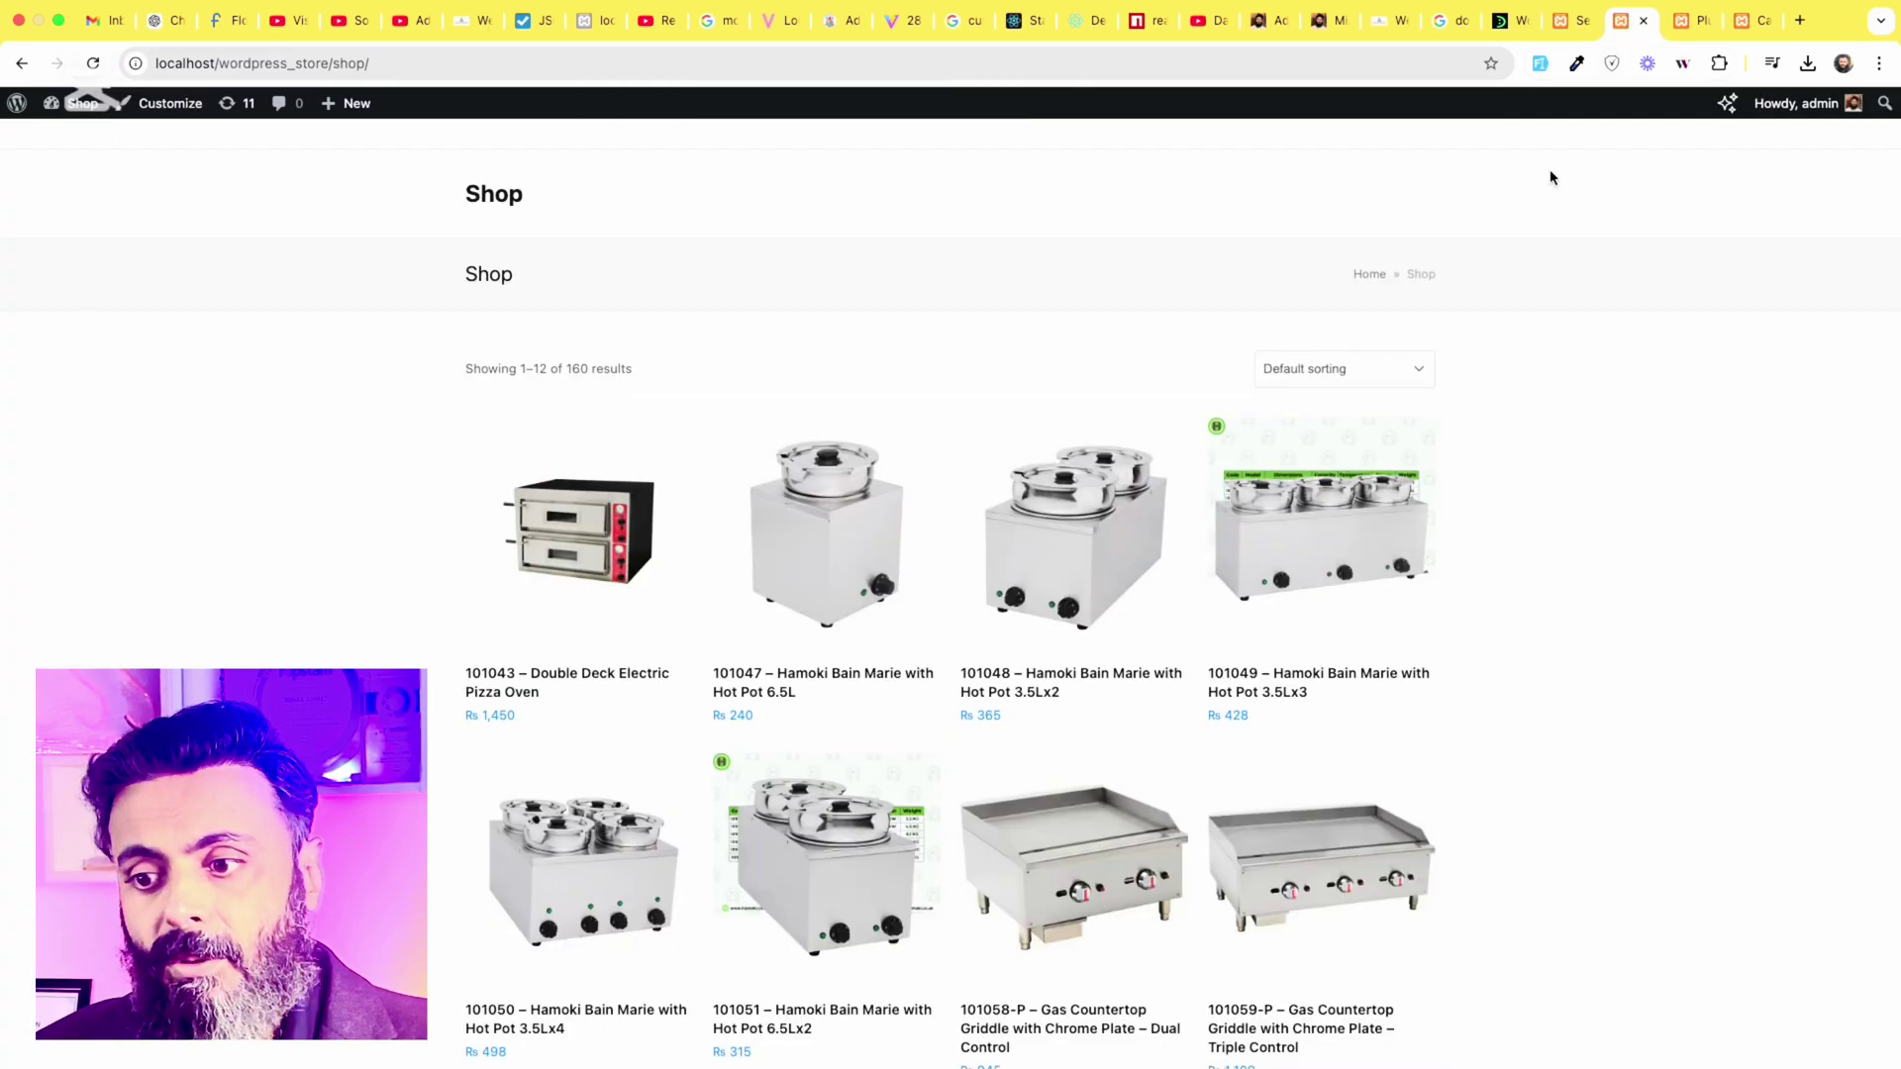
Reload the Shop page and check the slide-out cart
scroll(1587, 598, "down", 5)
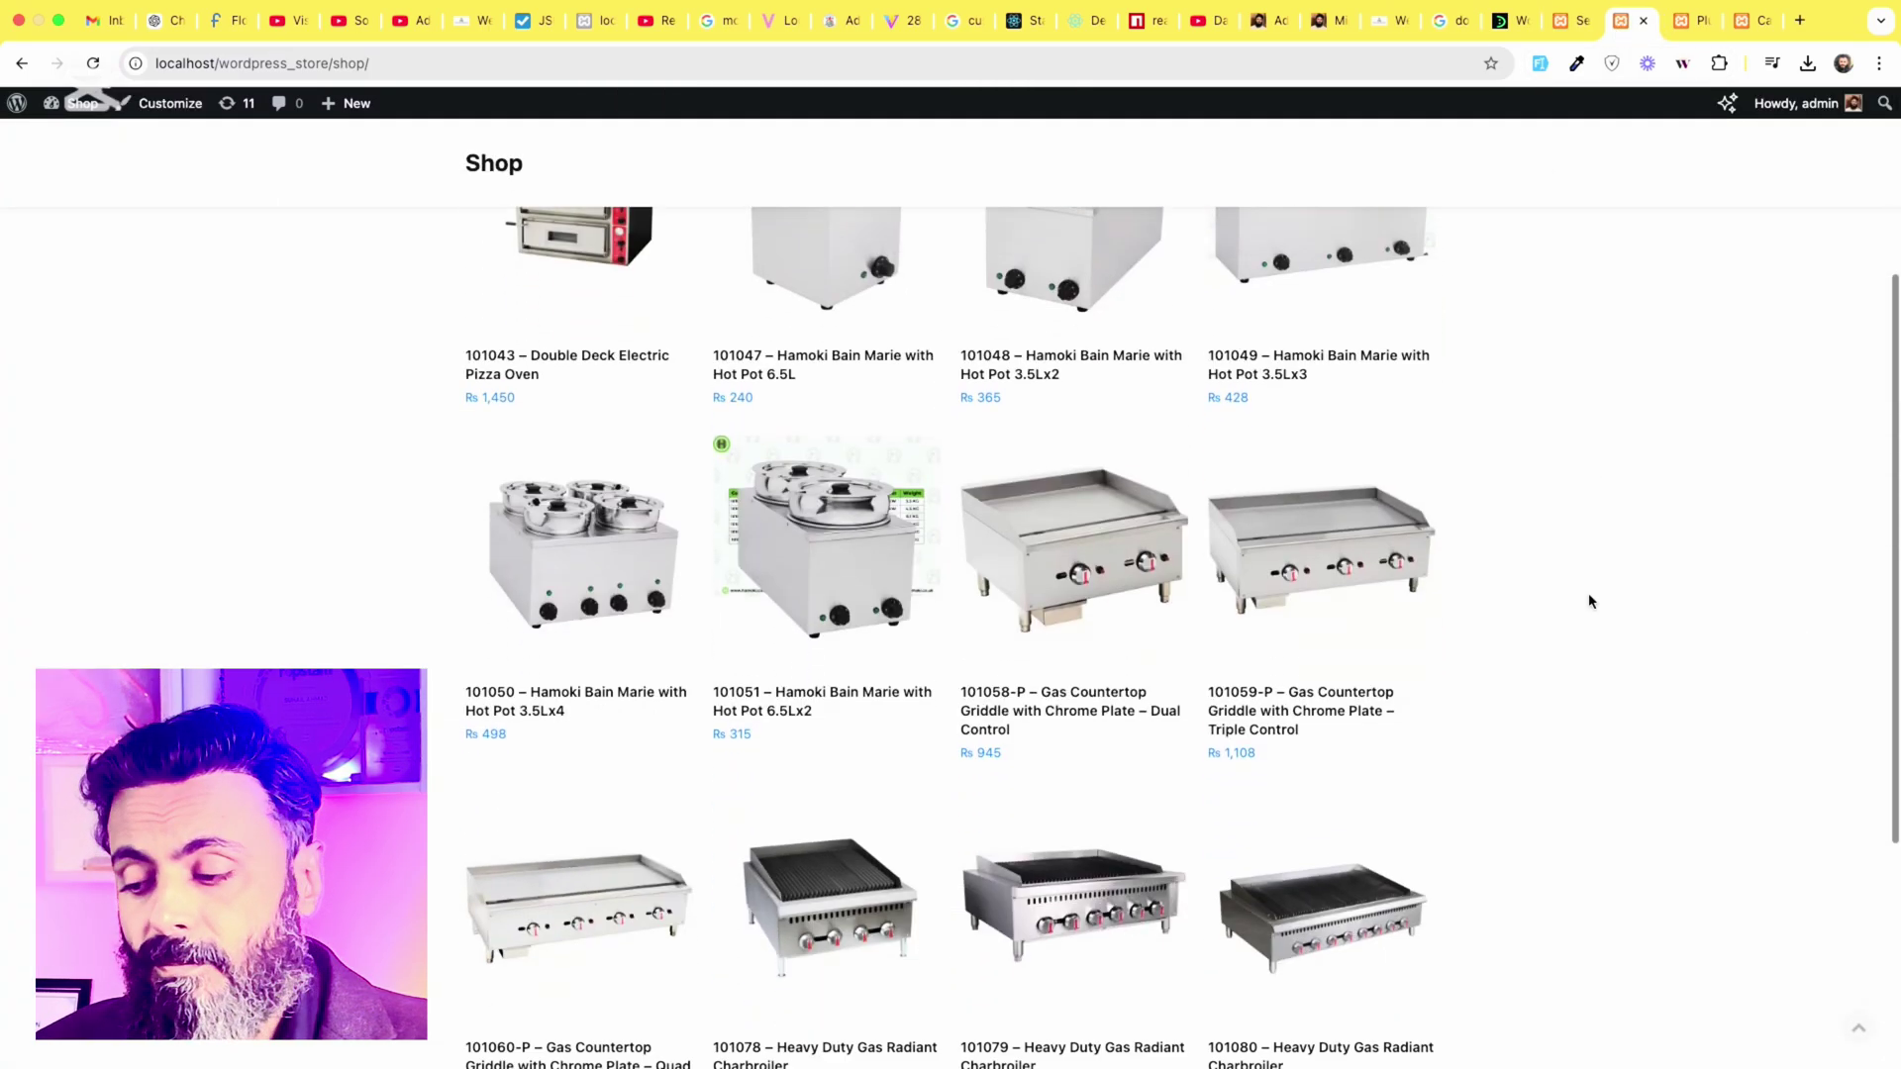
scroll(1589, 601, "up", 5)
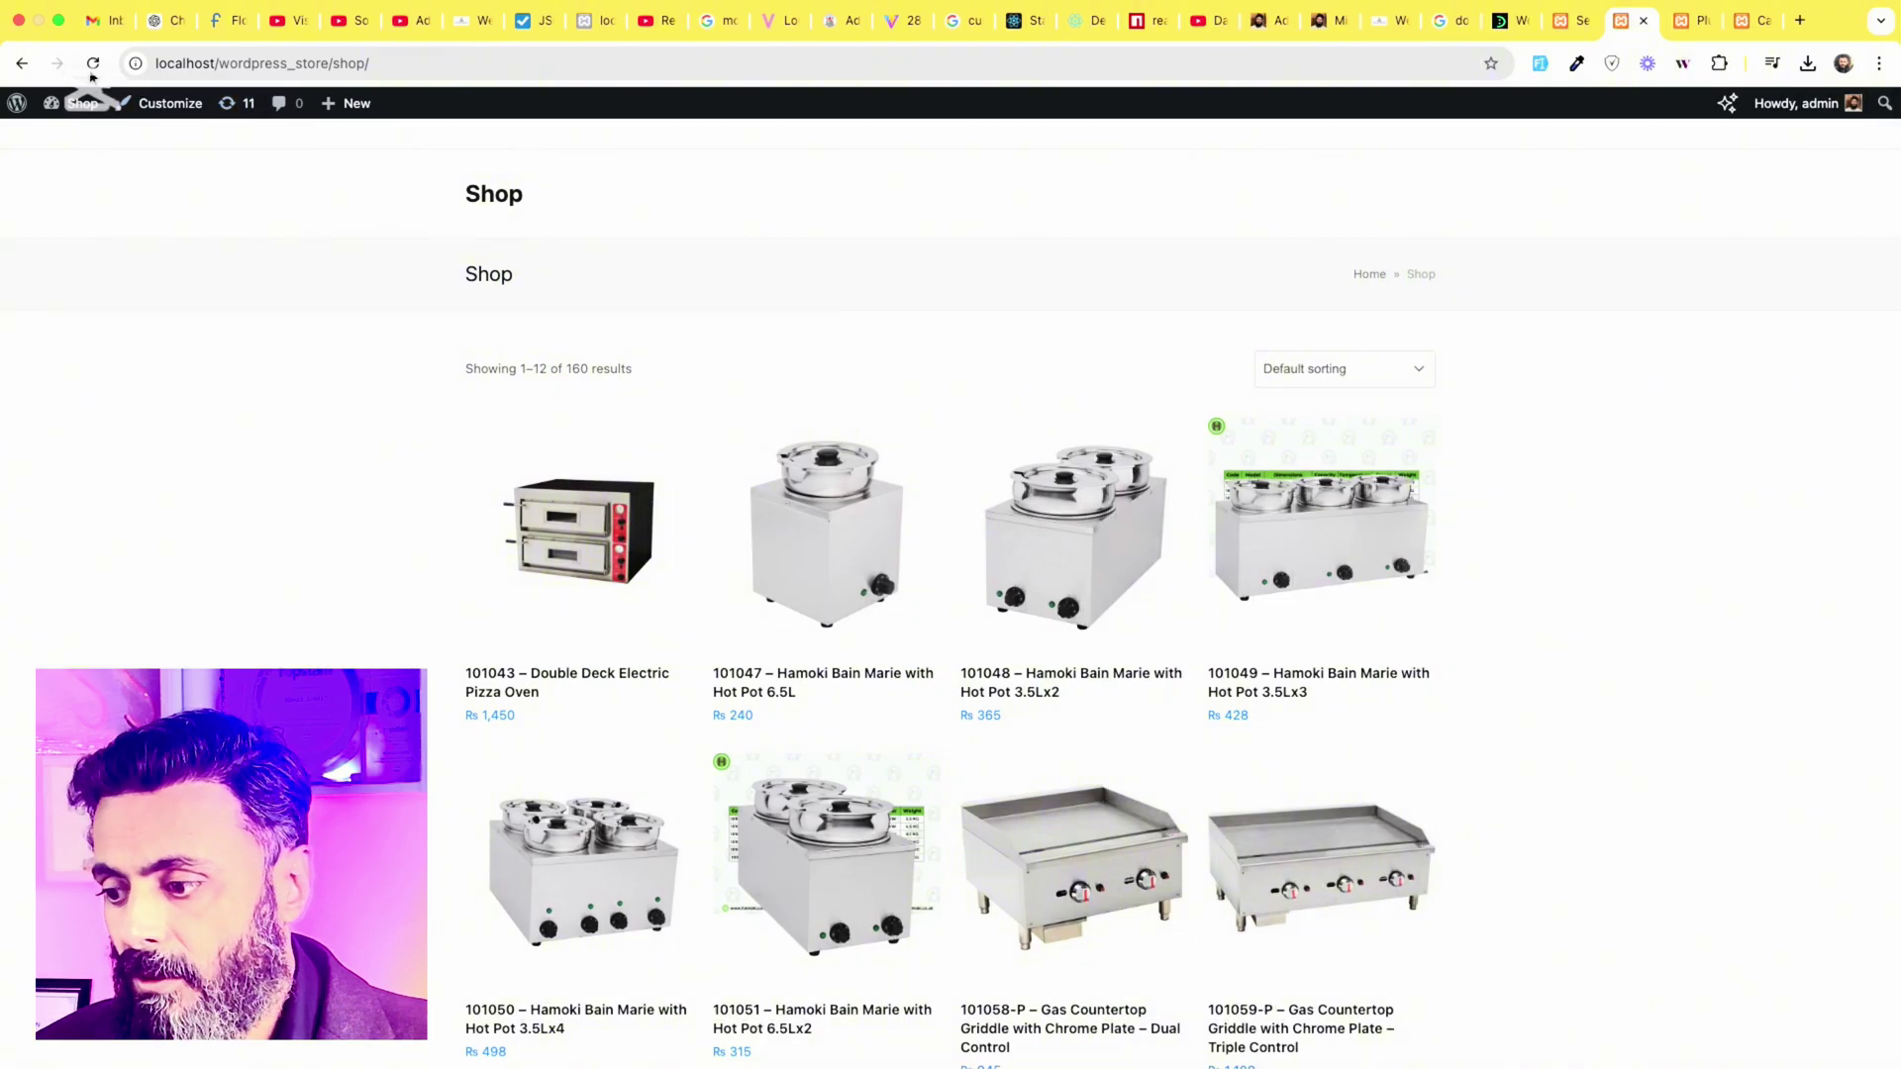
left_click(92, 69)
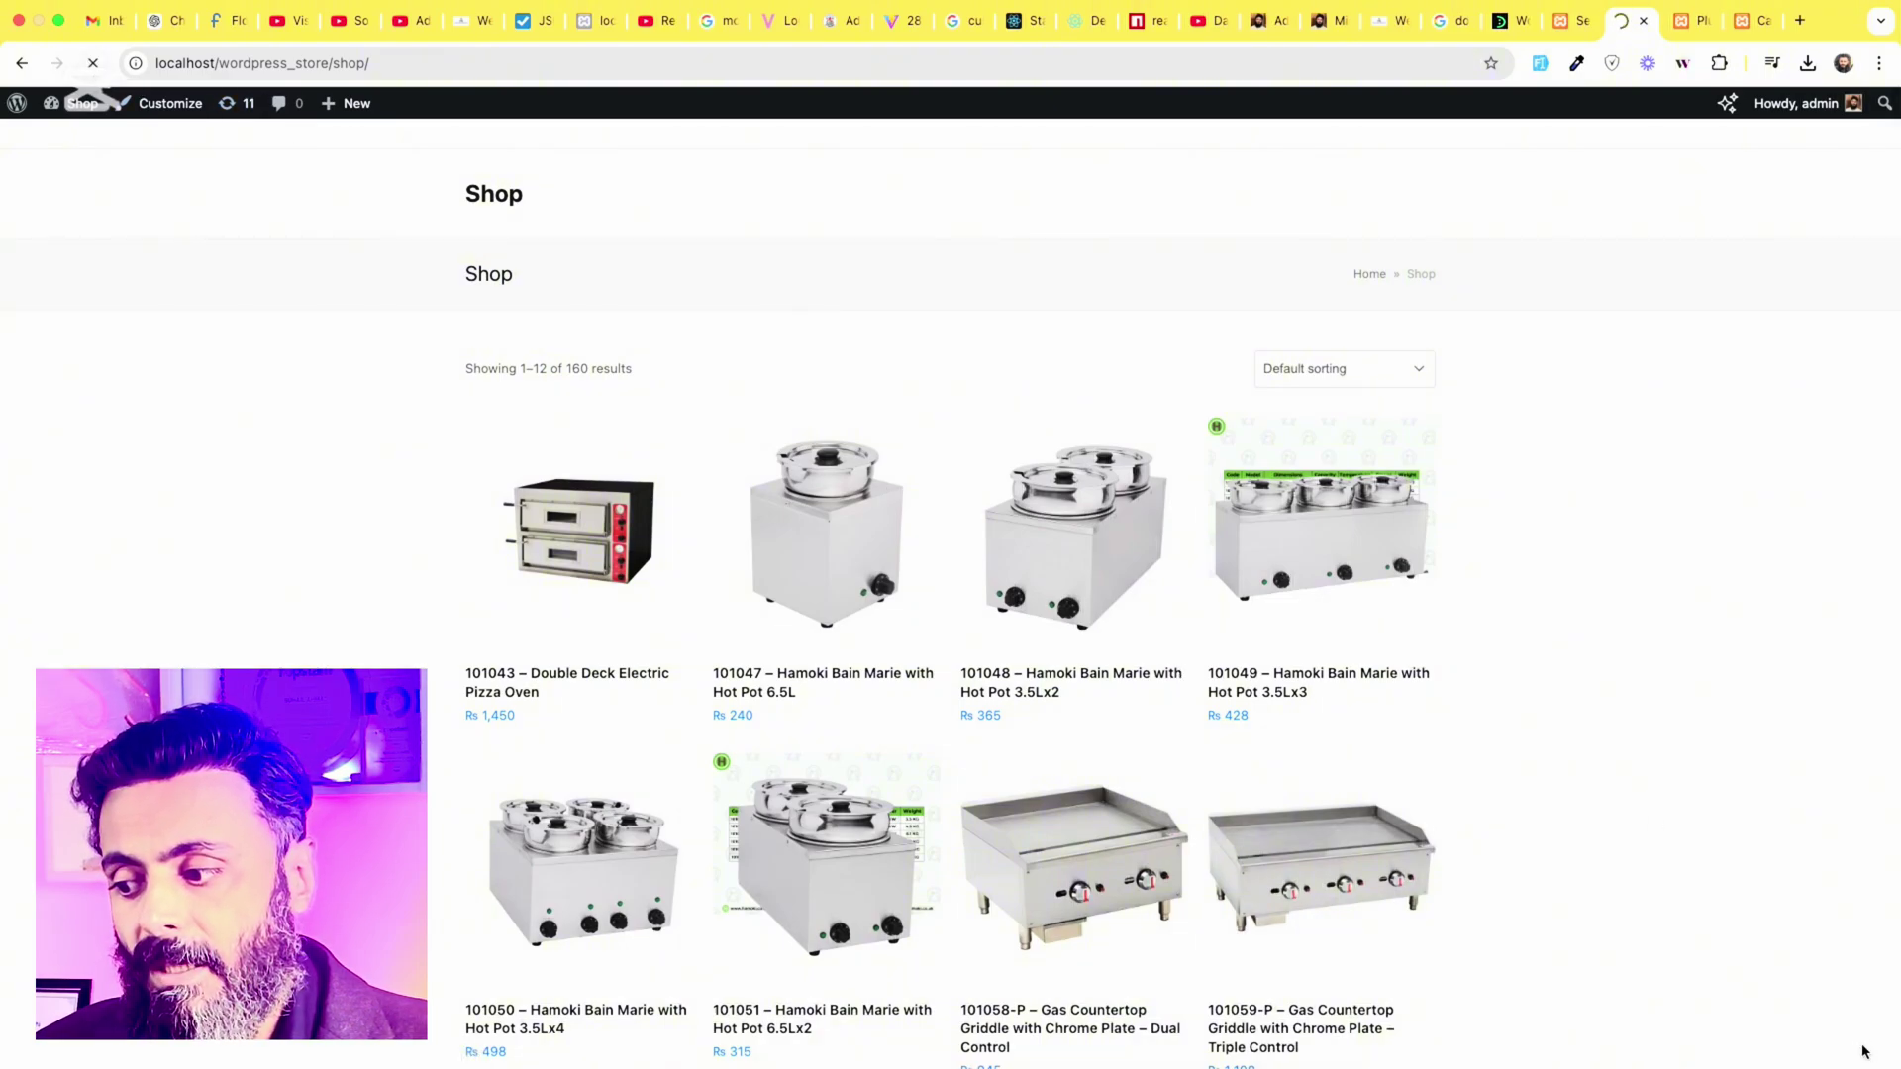
left_click(1838, 1014)
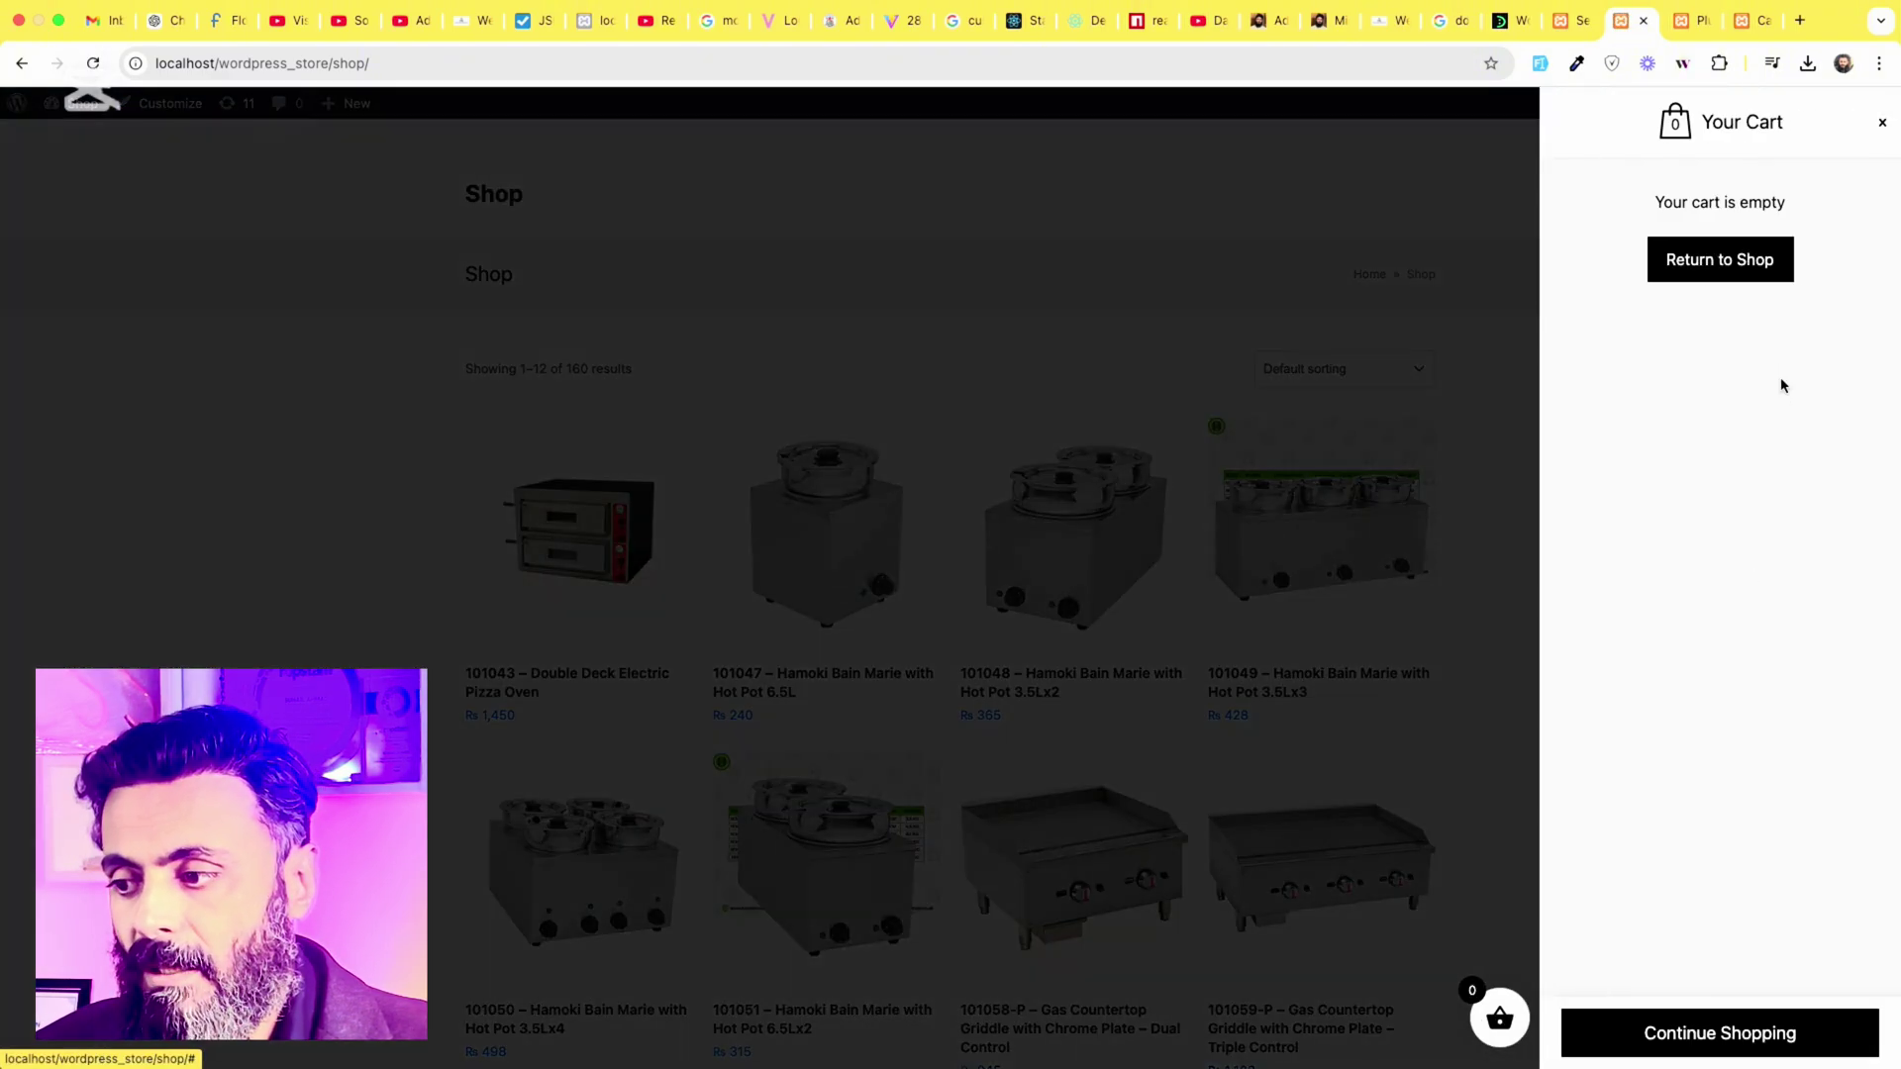
left_click(1485, 402)
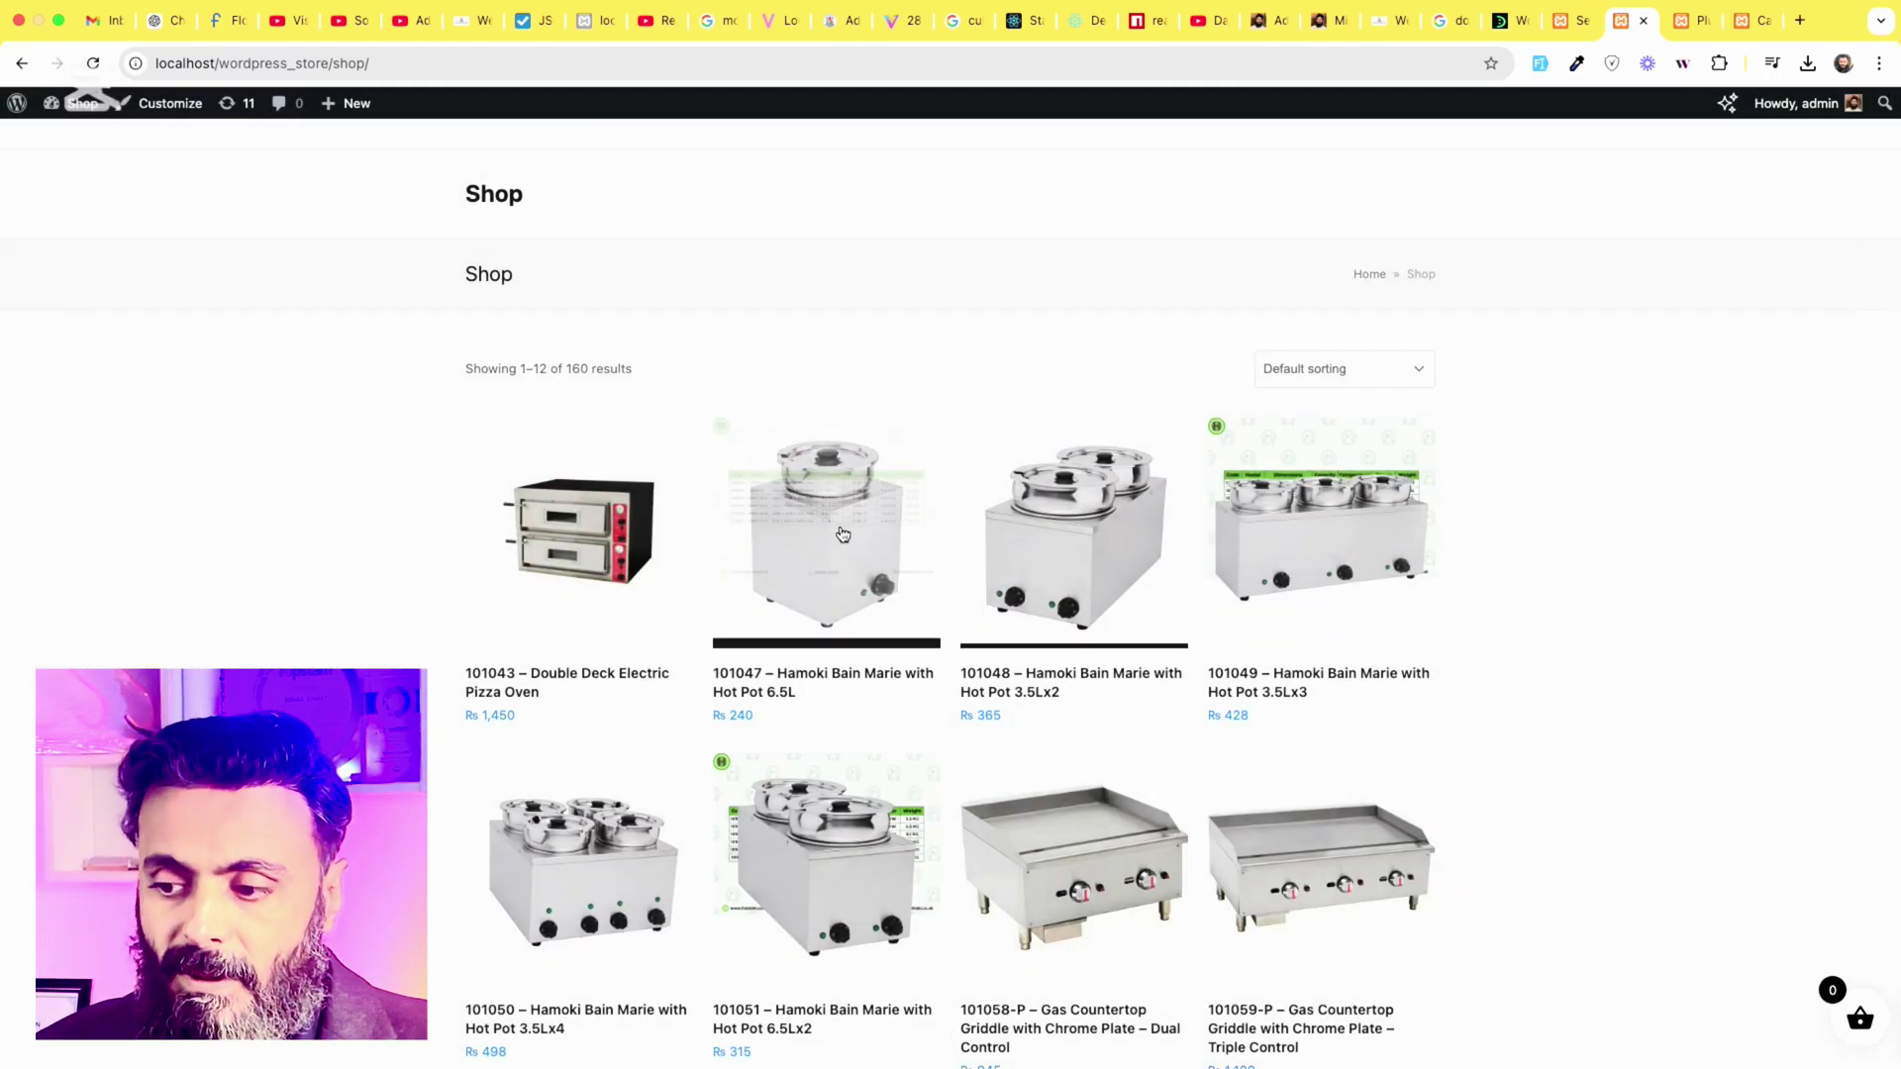
Add Bain Maries 101047 and 101048 and the Double Deck Electric Pizza Oven, then open the oven's page
left_click(810, 641)
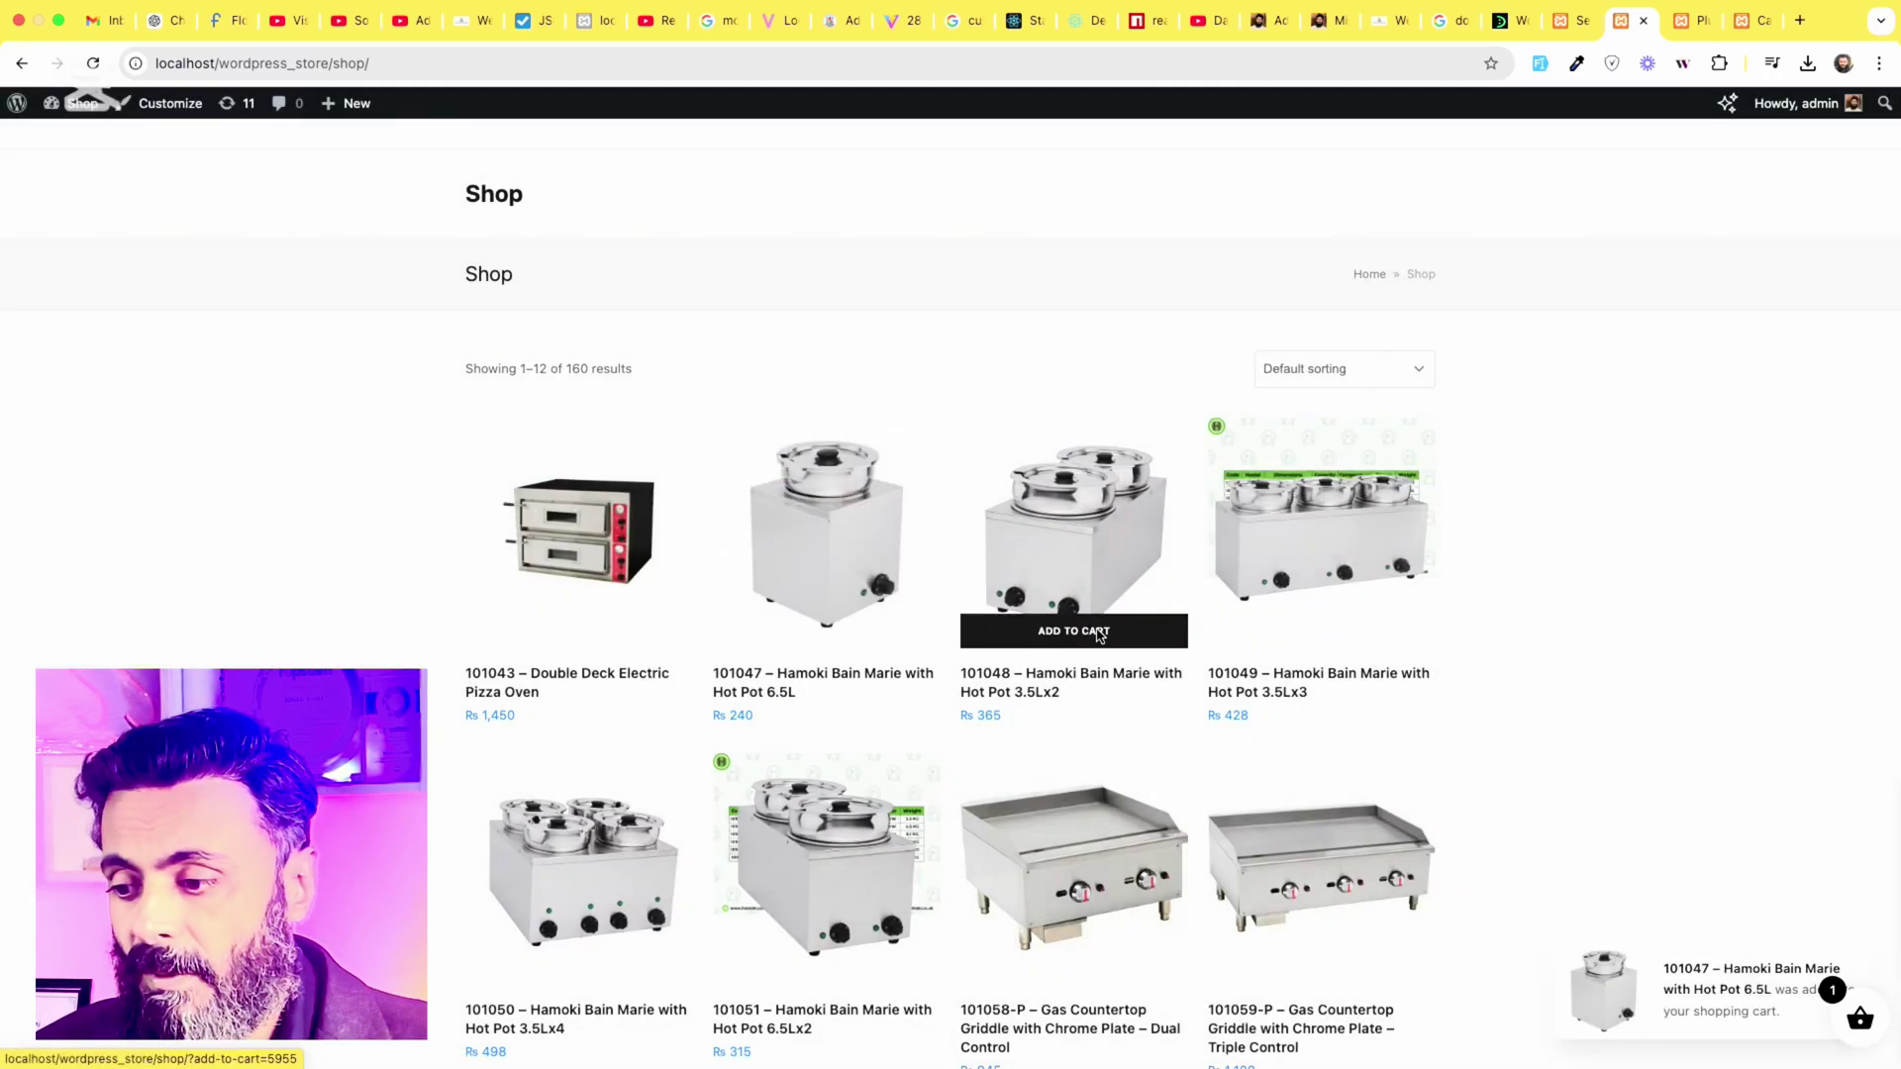
left_click(1140, 643)
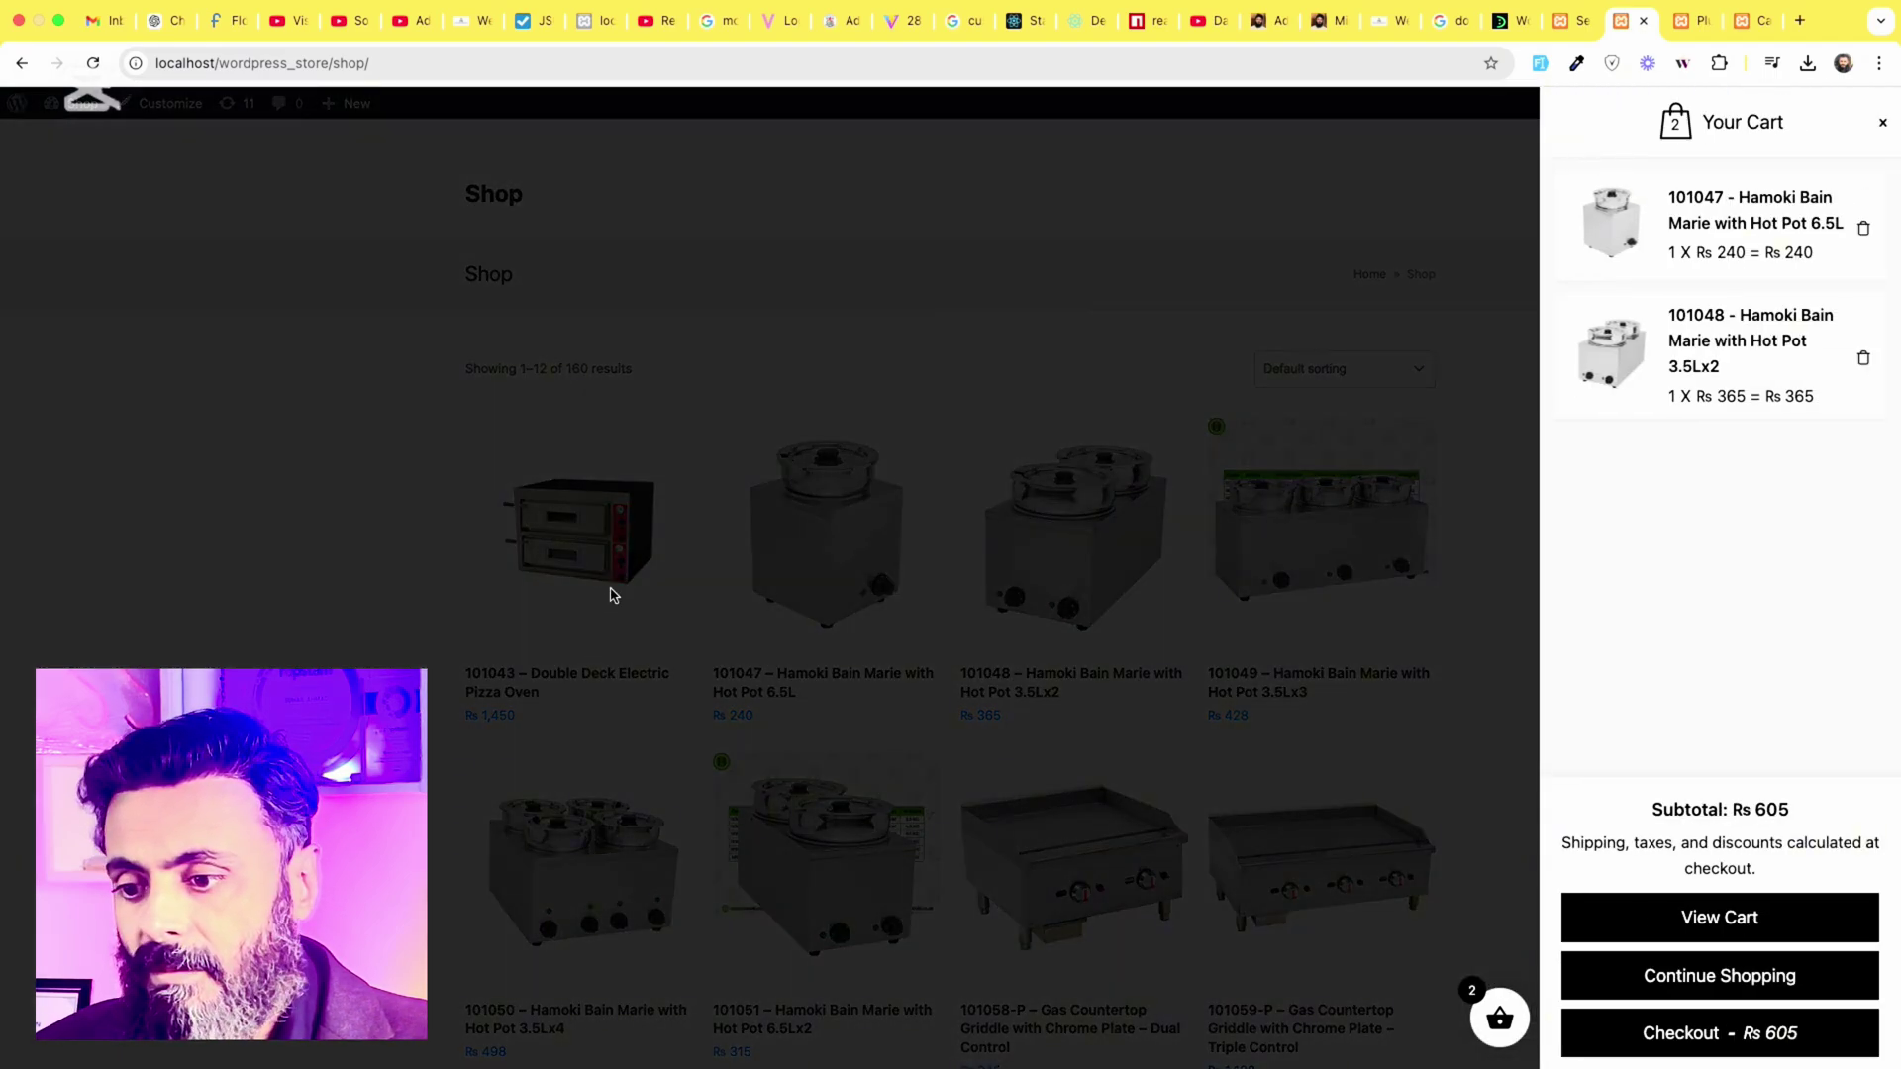
left_click(610, 594)
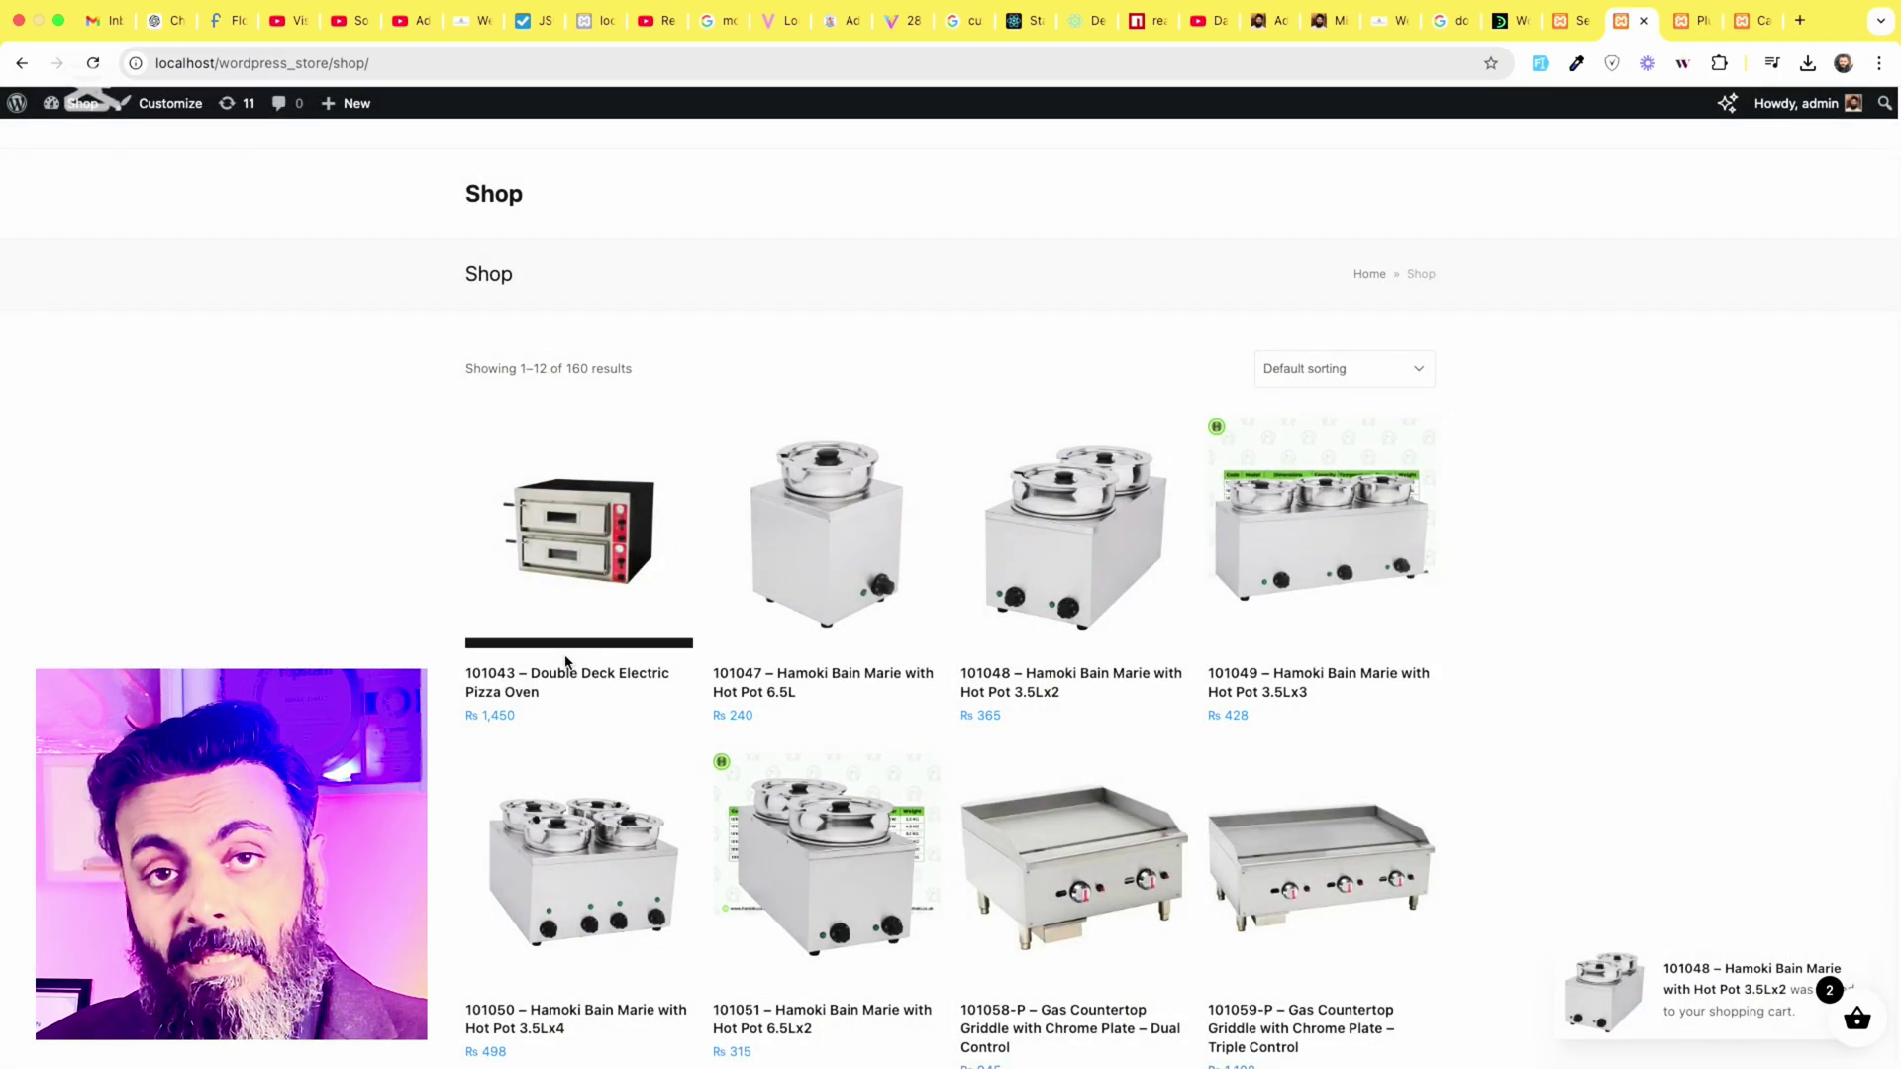
left_click(577, 628)
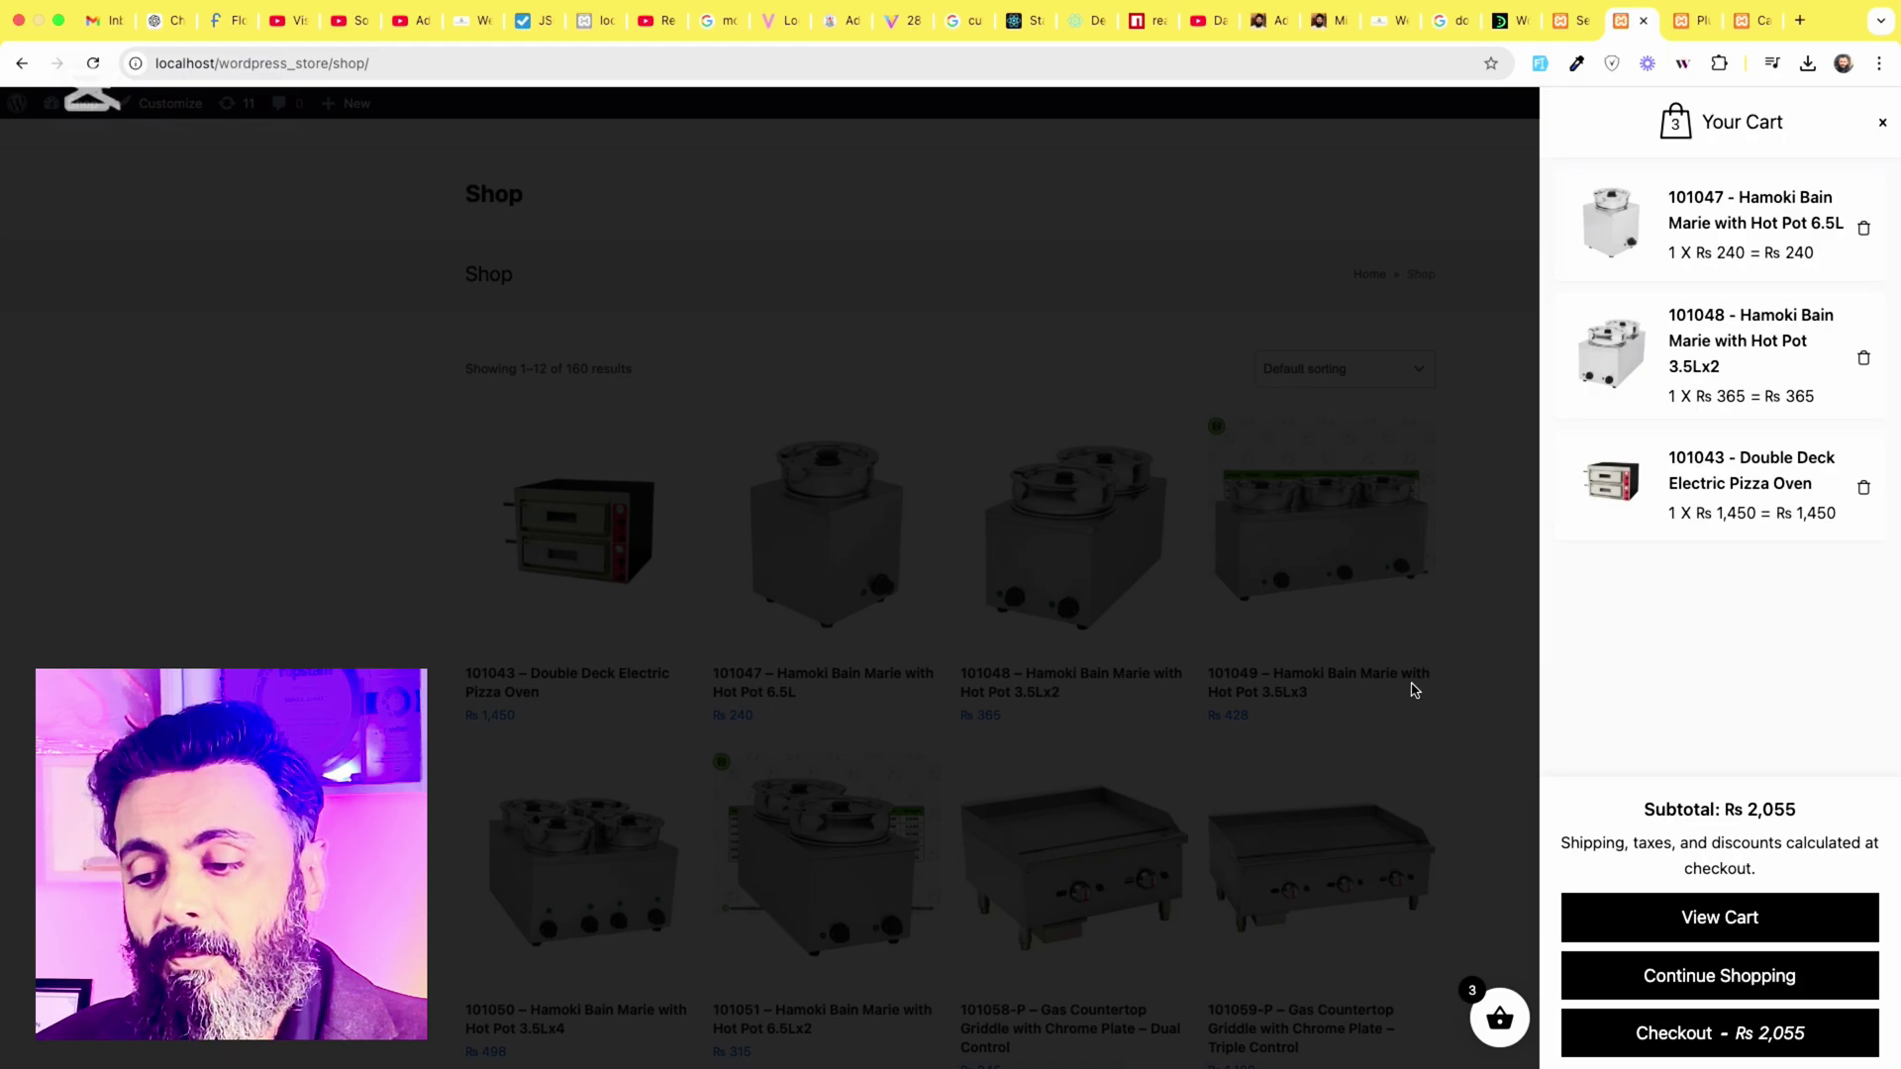
left_click(1411, 685)
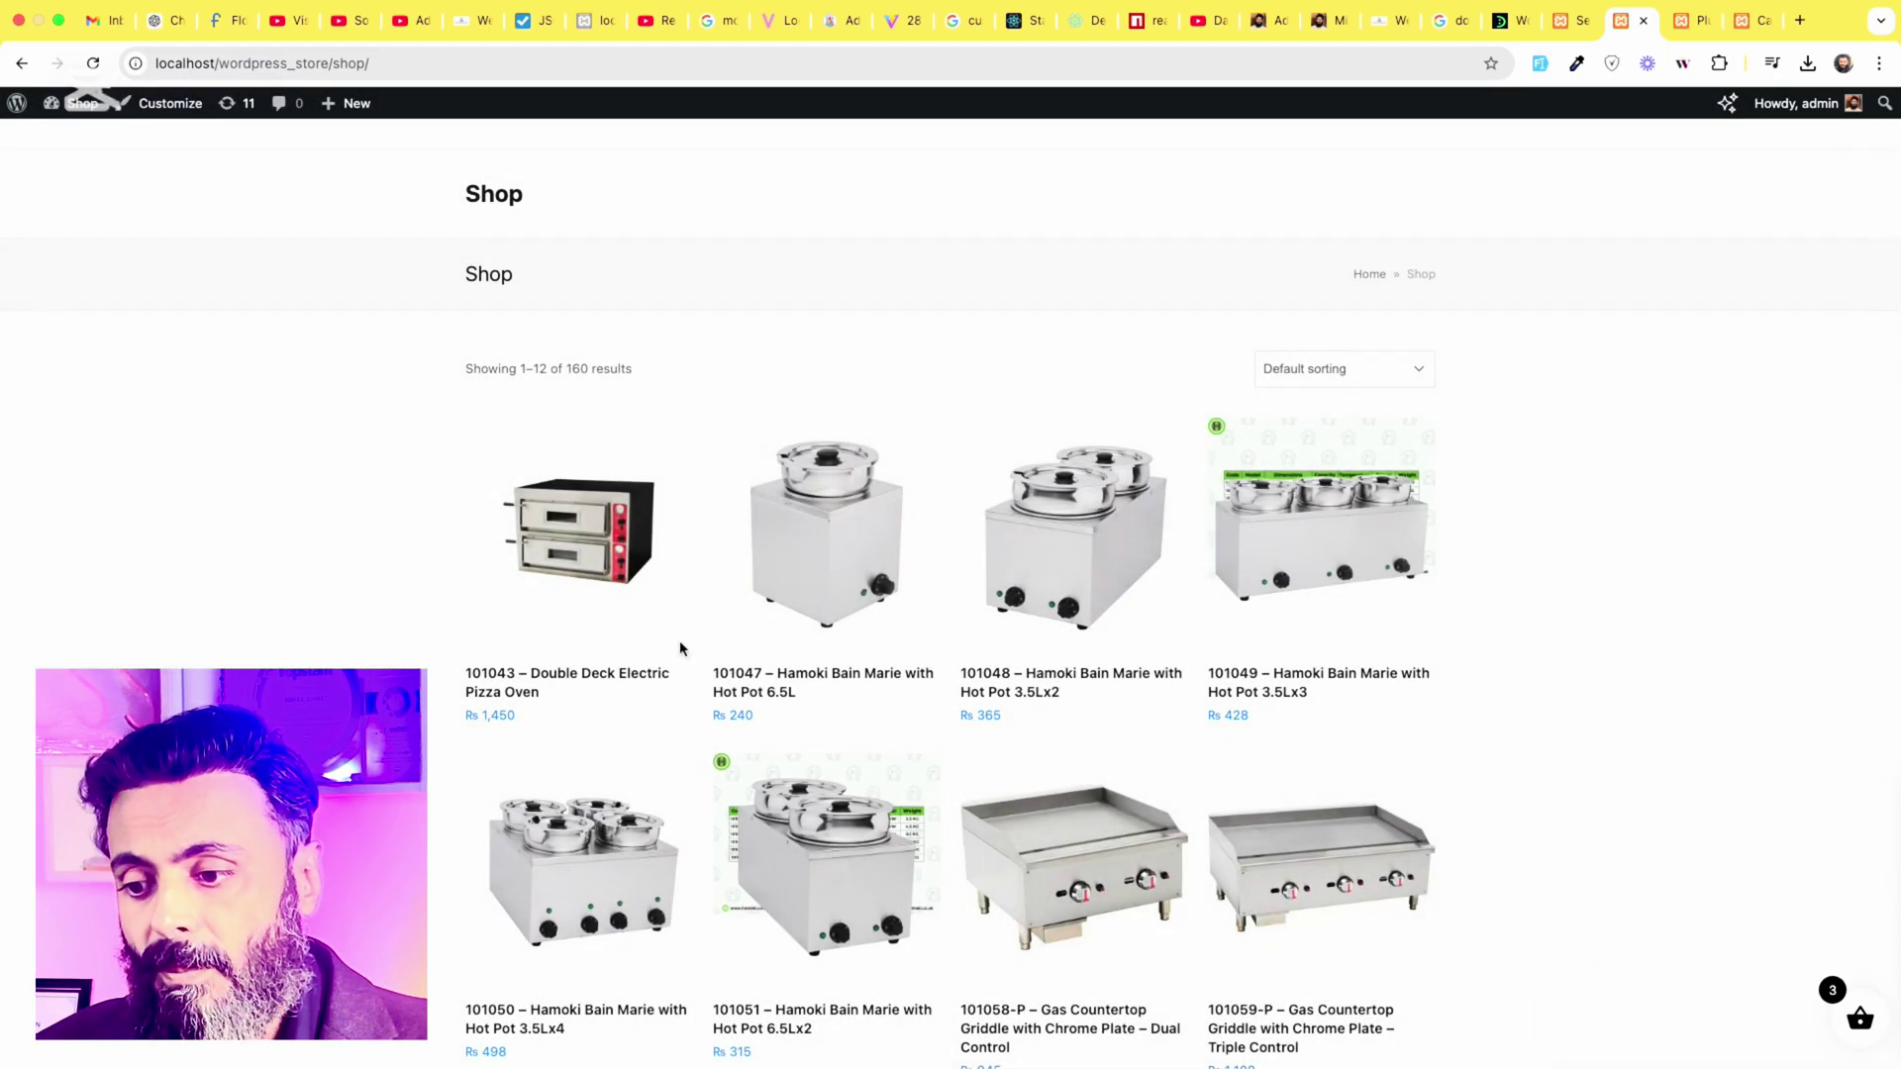
left_click(600, 577)
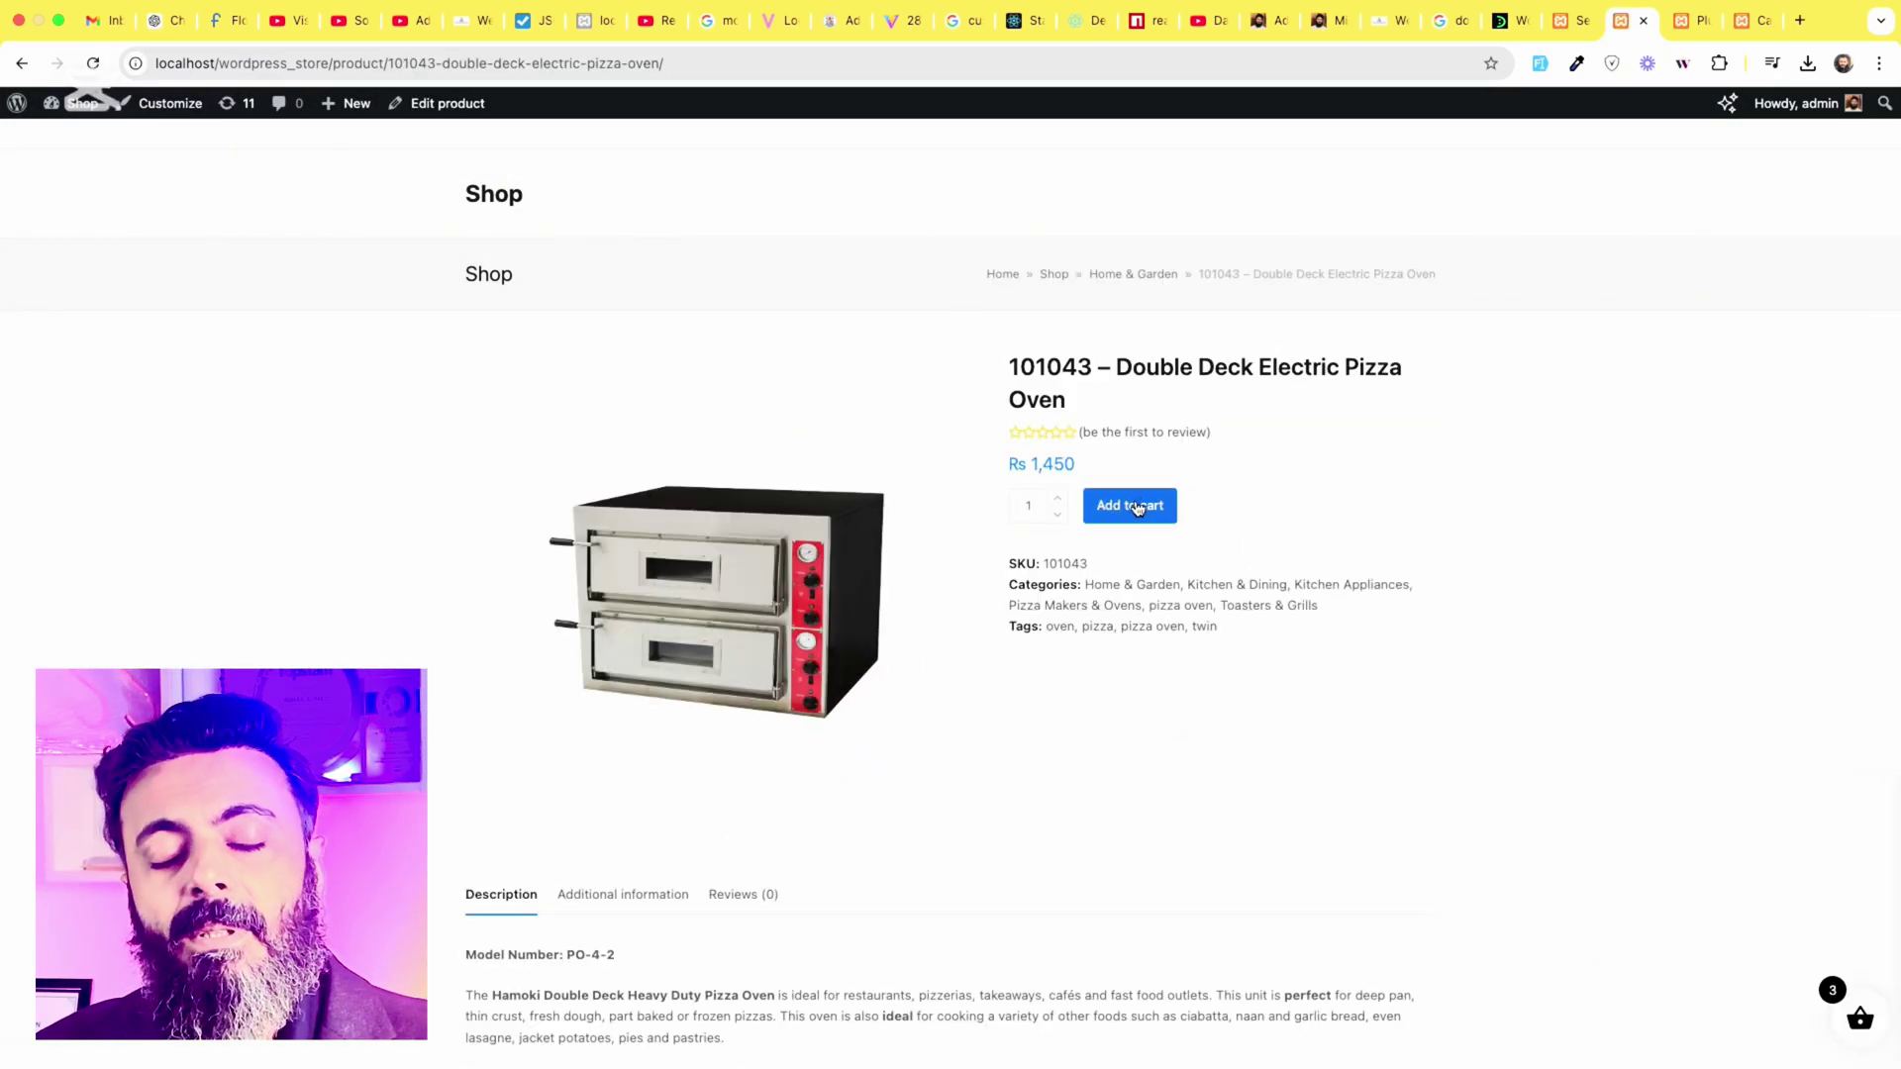
Add pizza ovens one, one, then four at a time to reach 7, and open the Rs 10,755 cart page
left_click(1134, 506)
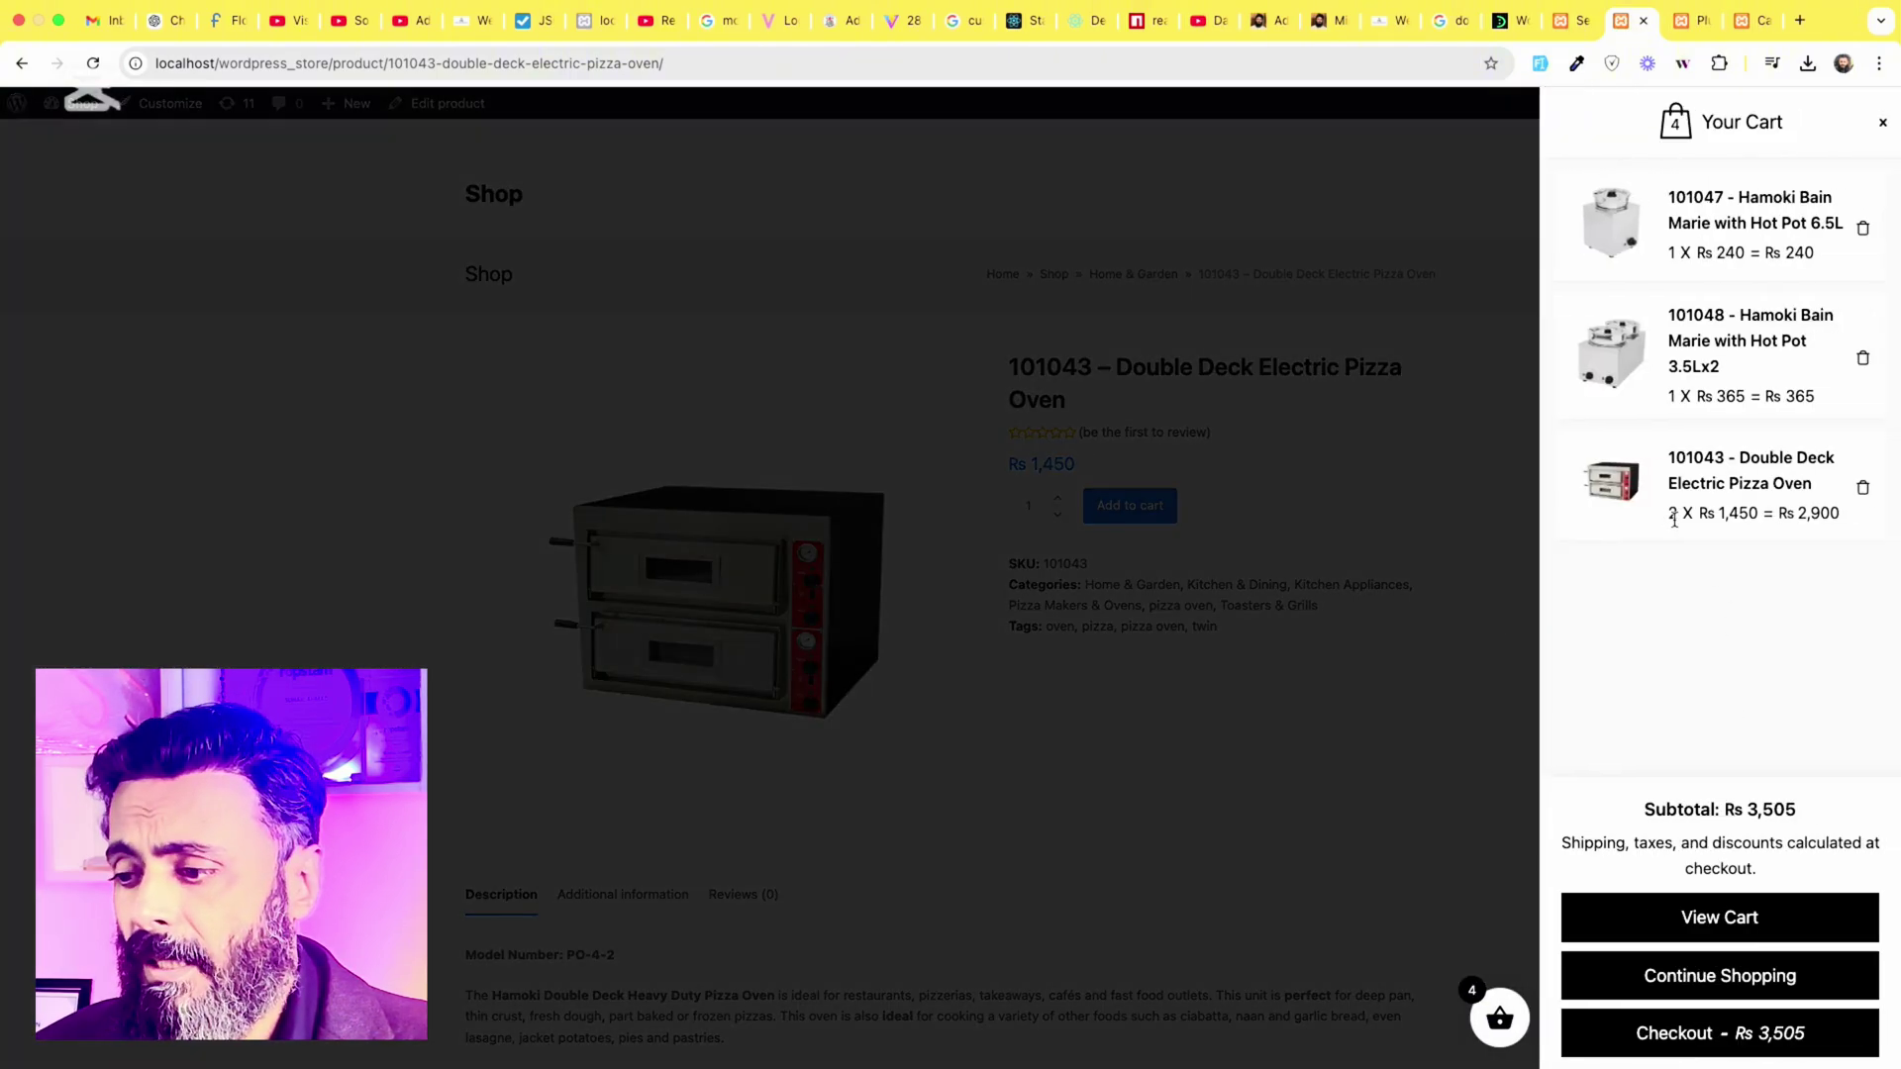
left_click(1275, 482)
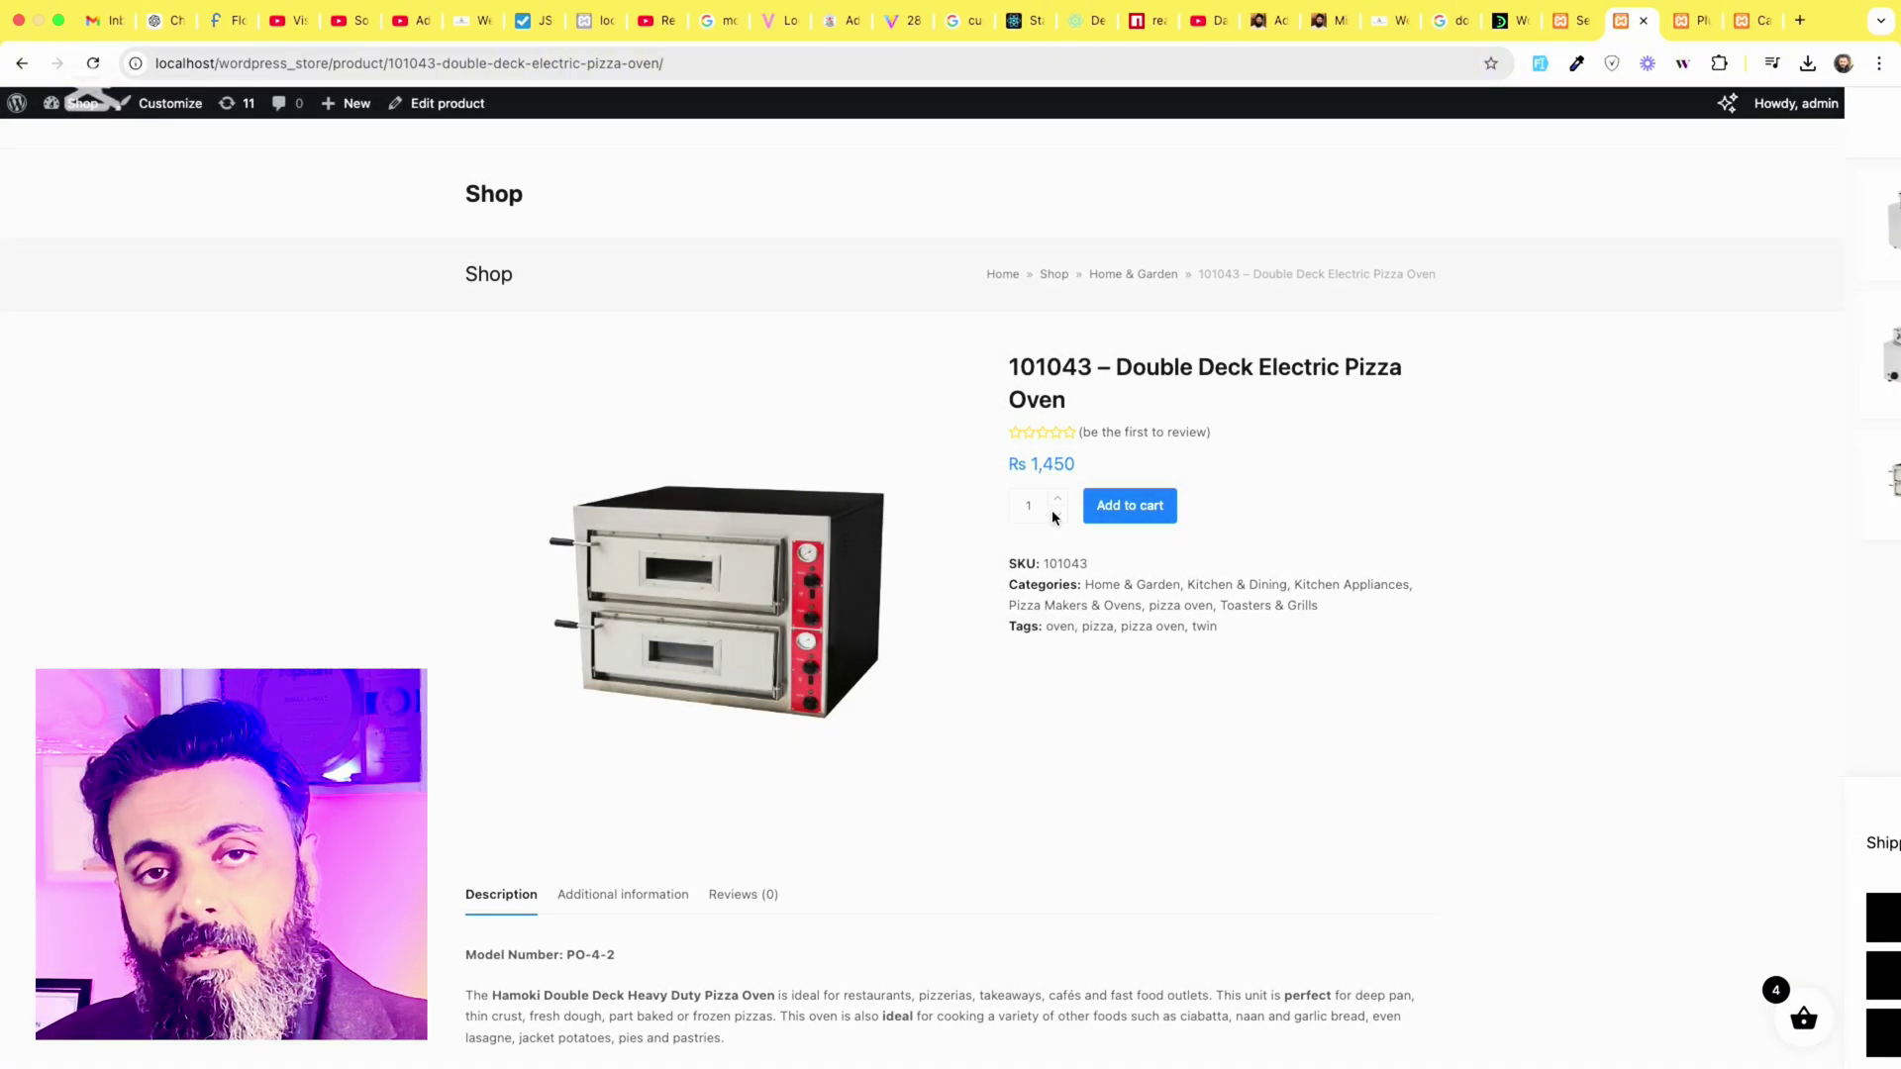
left_click(1130, 505)
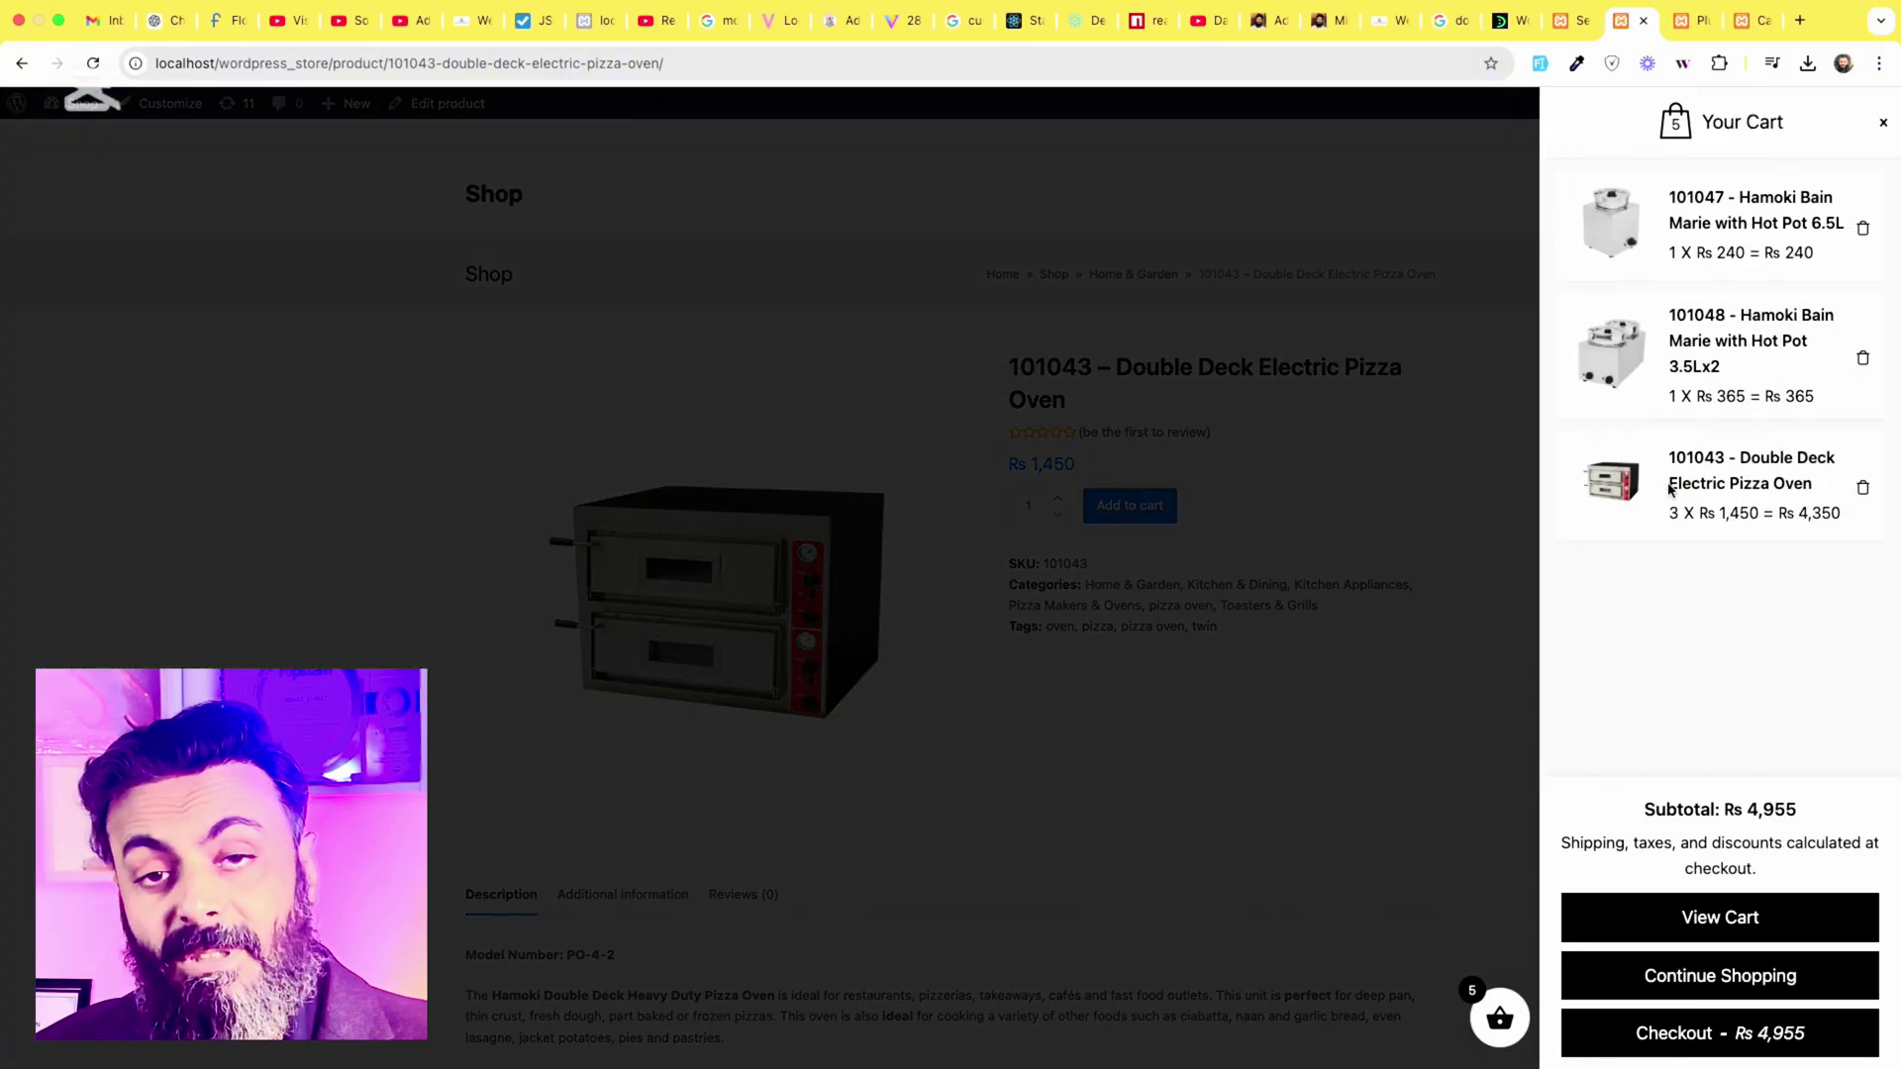
left_click(1206, 505)
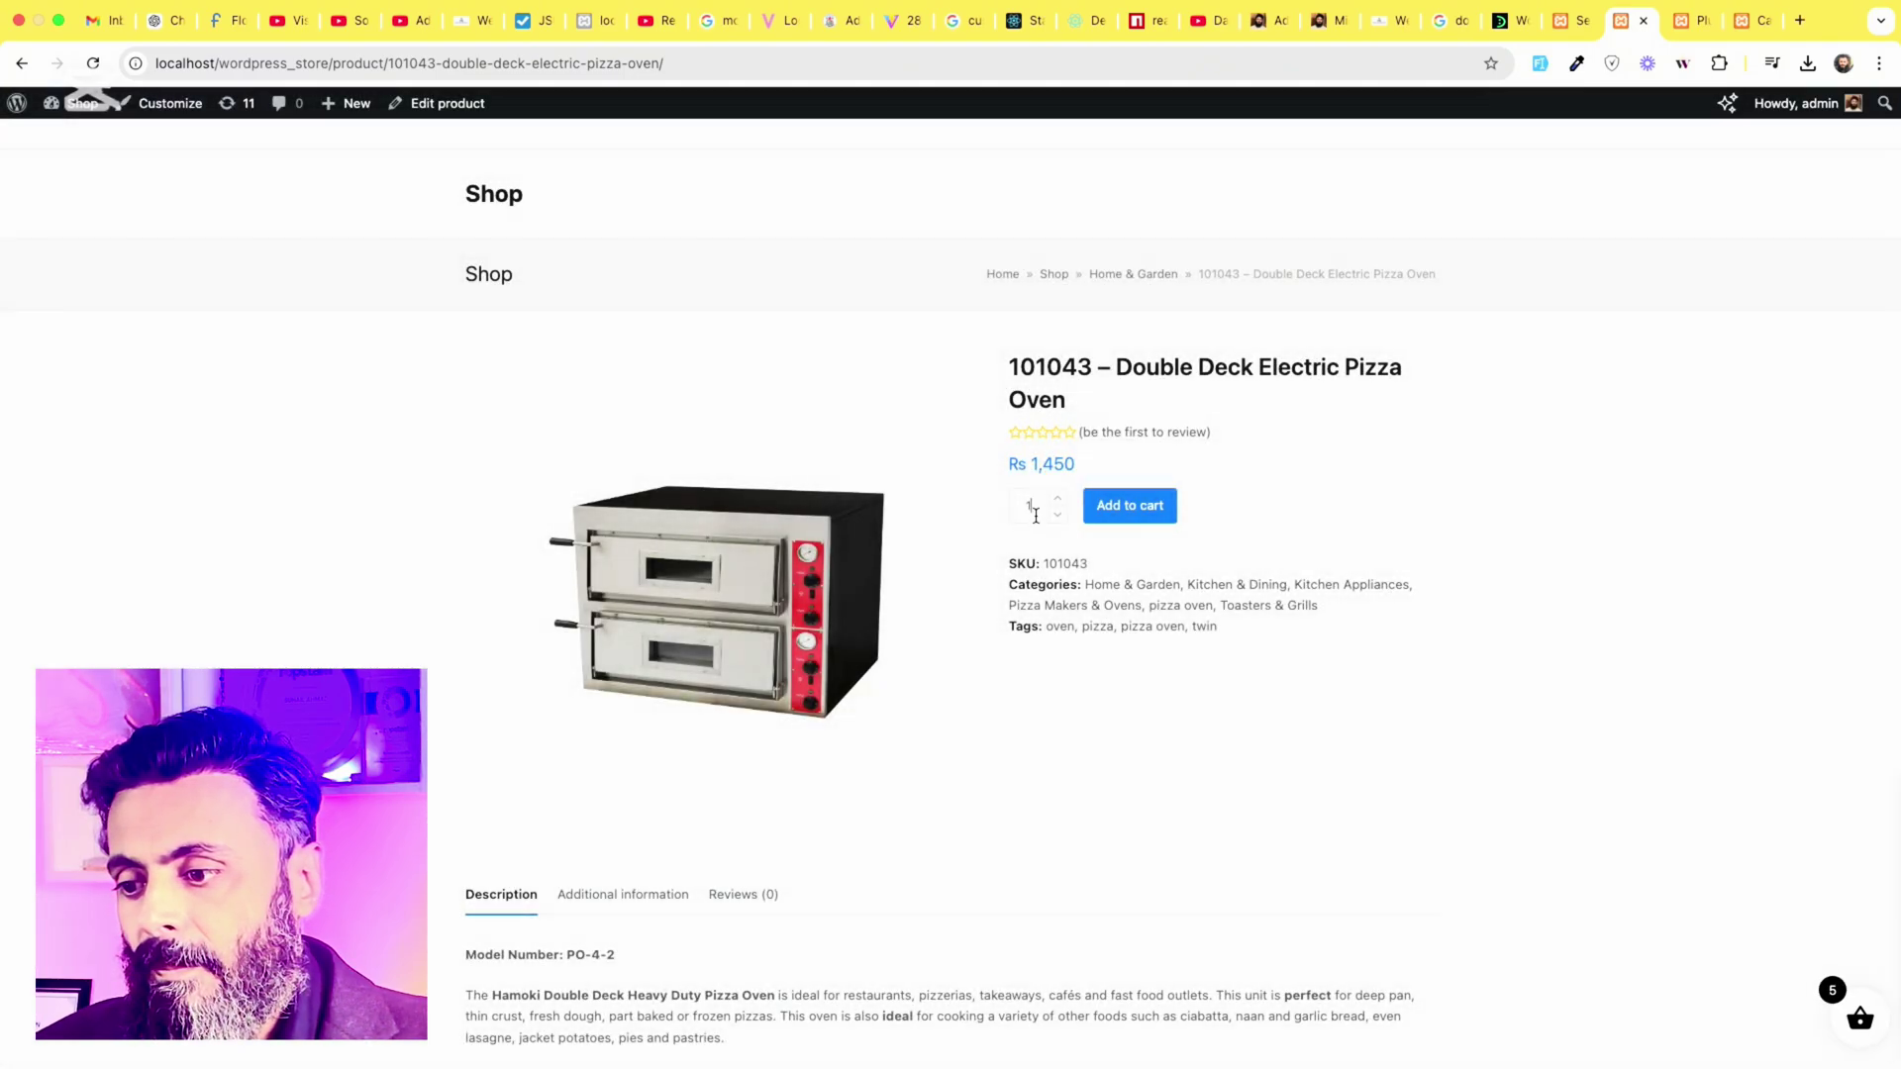
left_click(1130, 522)
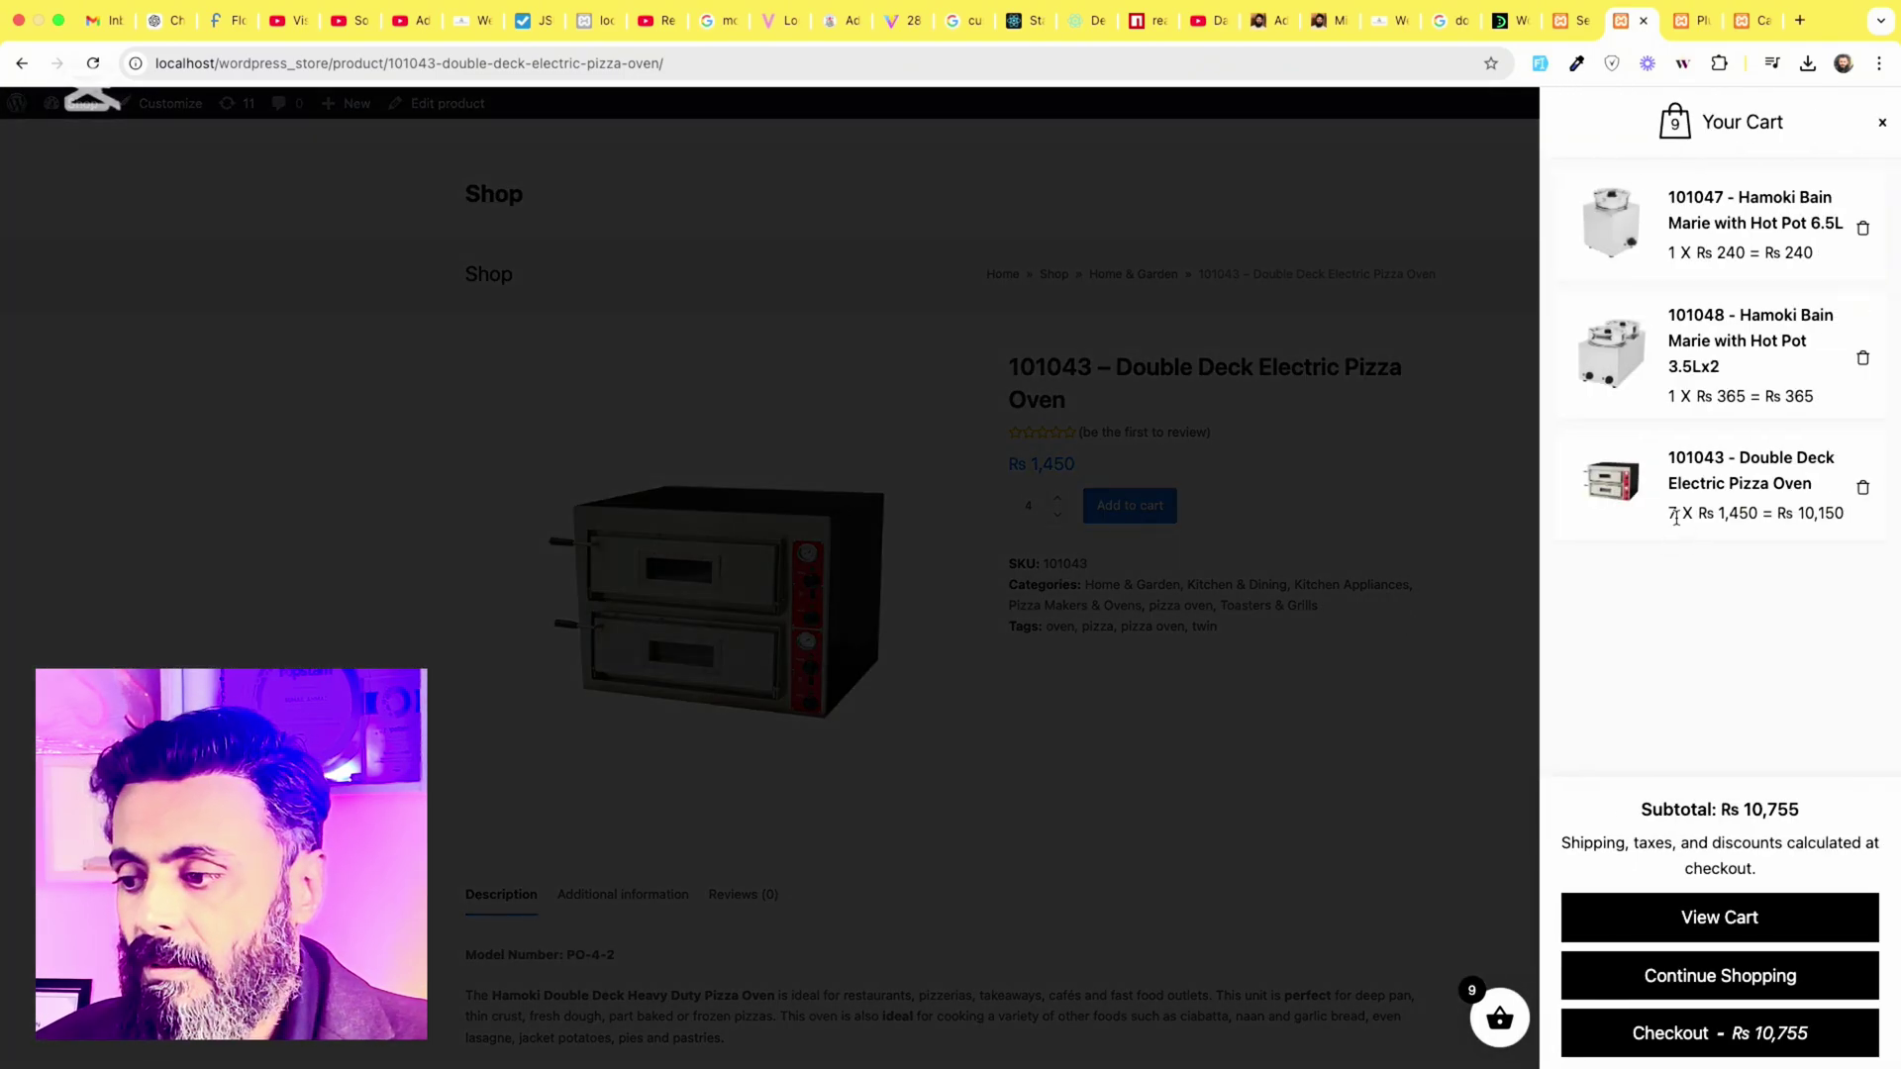
left_click(1711, 923)
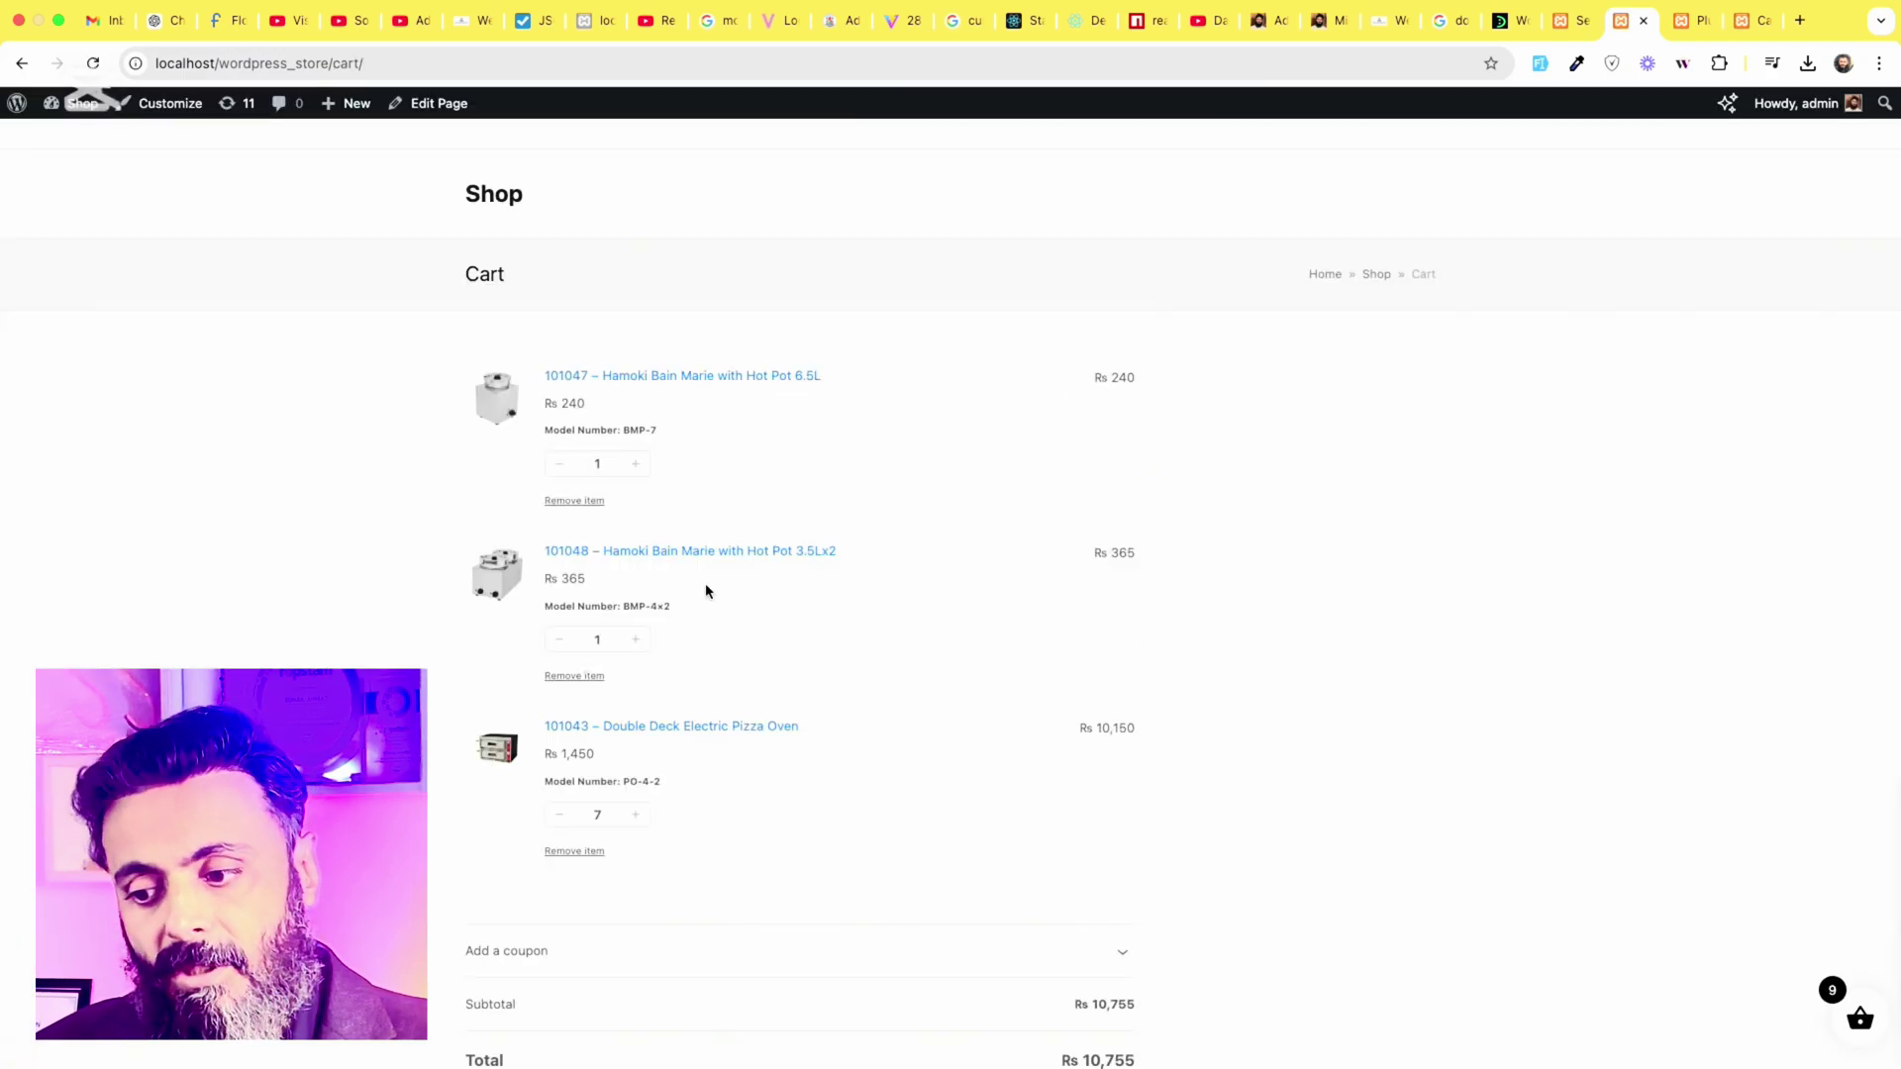
Scroll the cart page and open the slide-out cart showing the three products at Rs 10,755
scroll(750, 772, "down", 2)
scroll(749, 771, "down", 2)
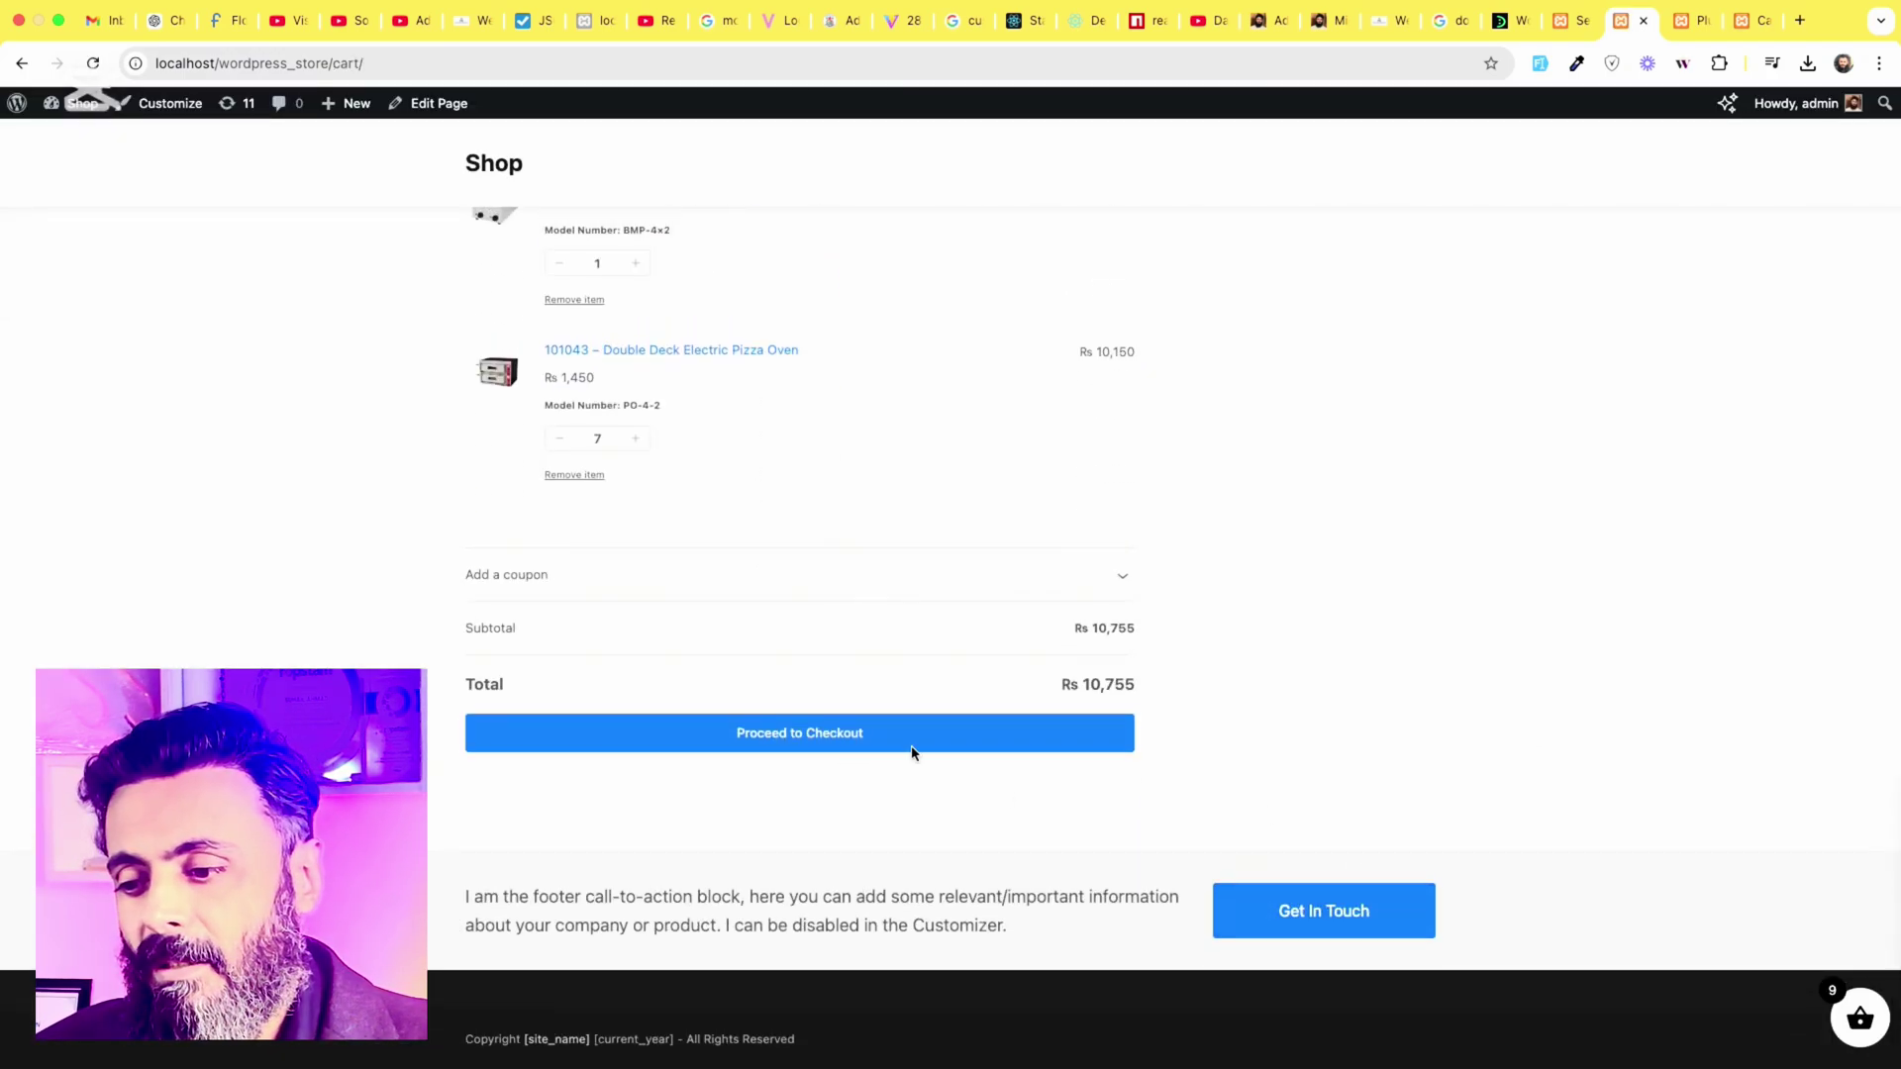
left_click(1852, 1030)
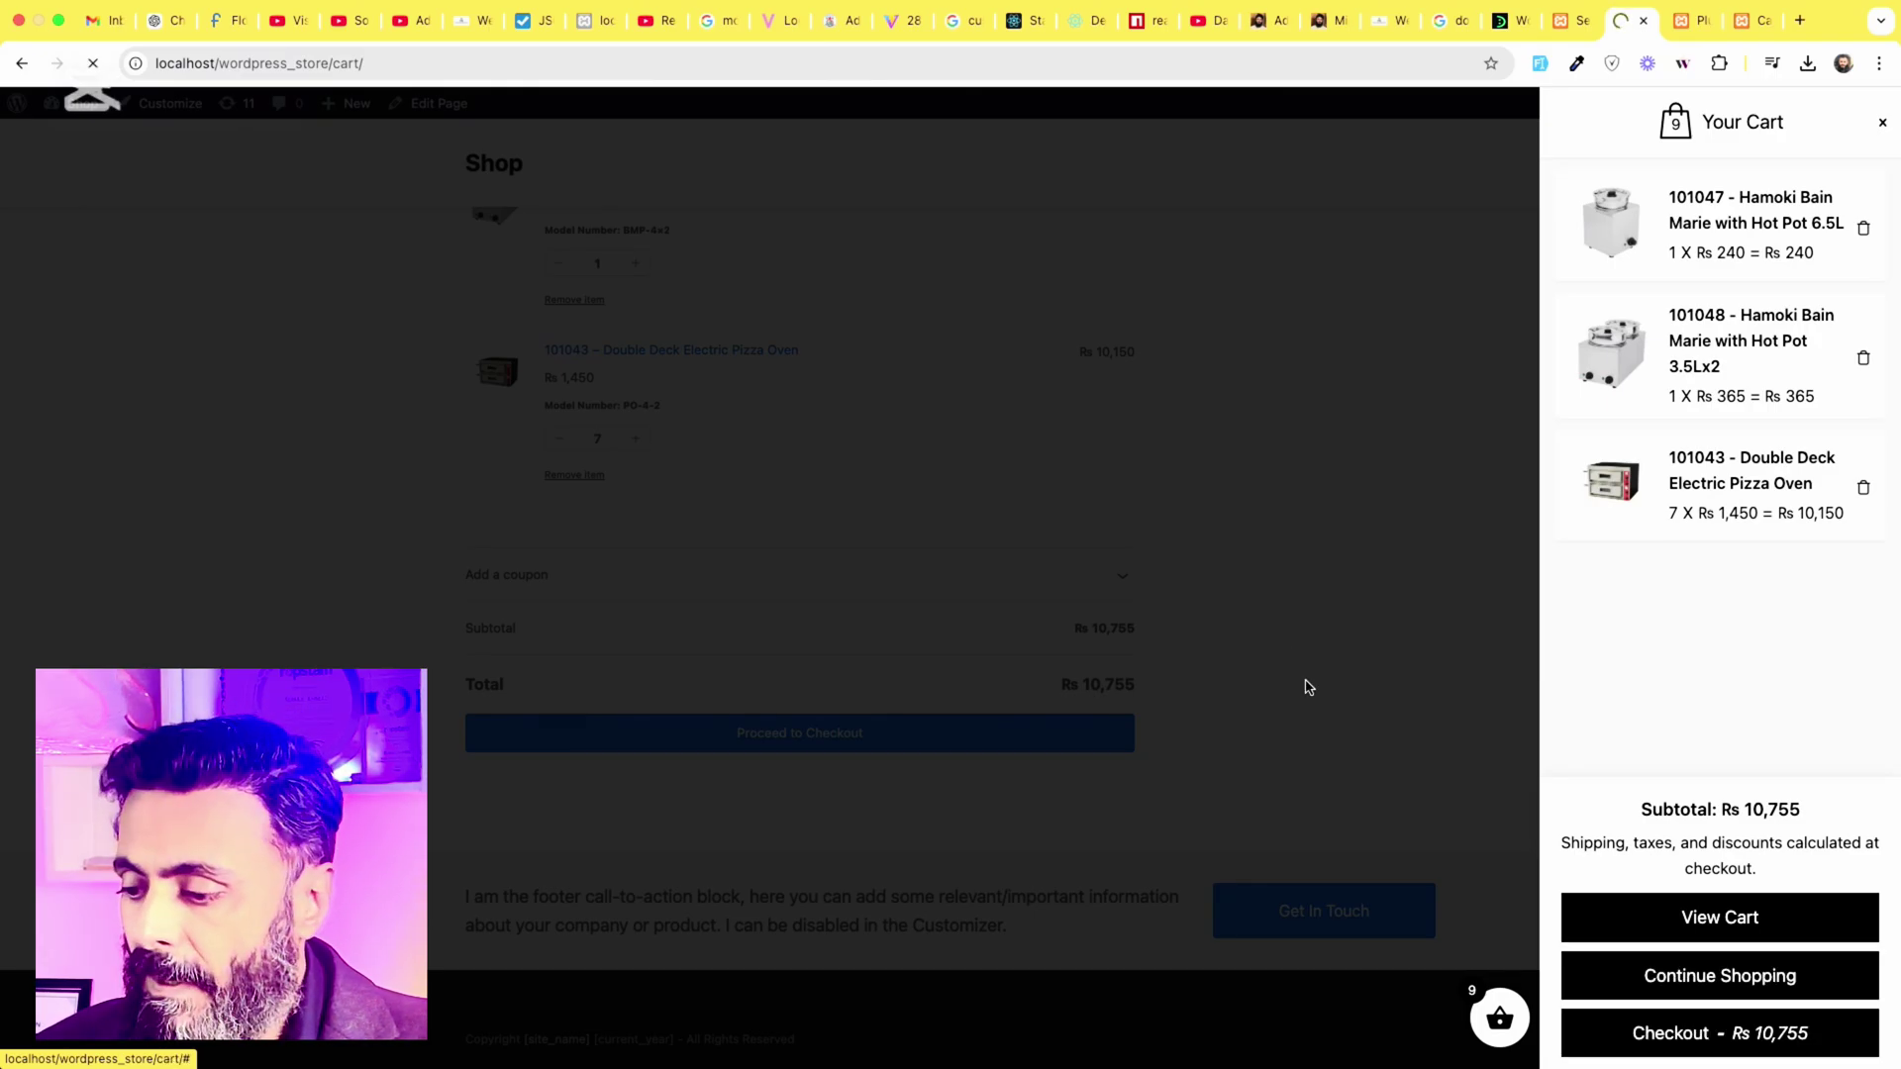
Scroll the checkout page and open the slide-out cart over it with the Rs 10,755 subtotal
scroll(700, 730, "down", 9)
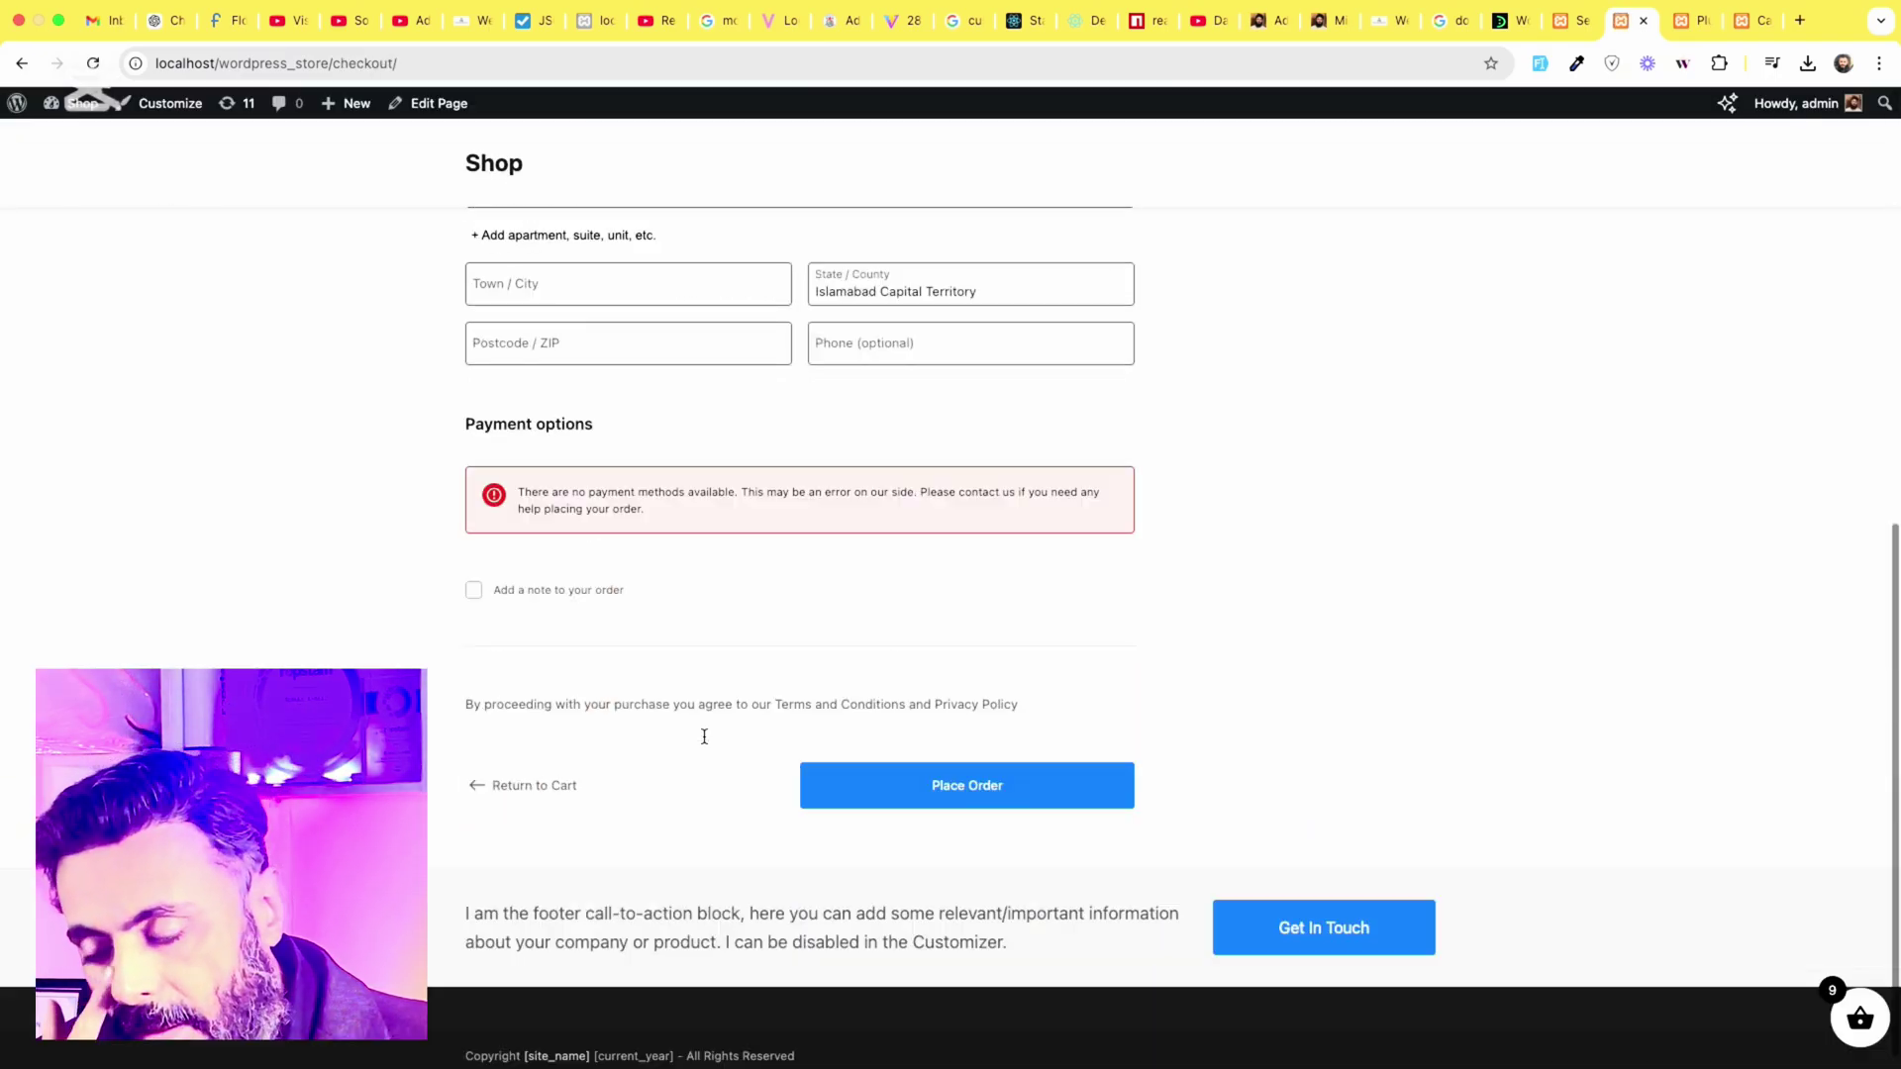
scroll(705, 743, "up", 9)
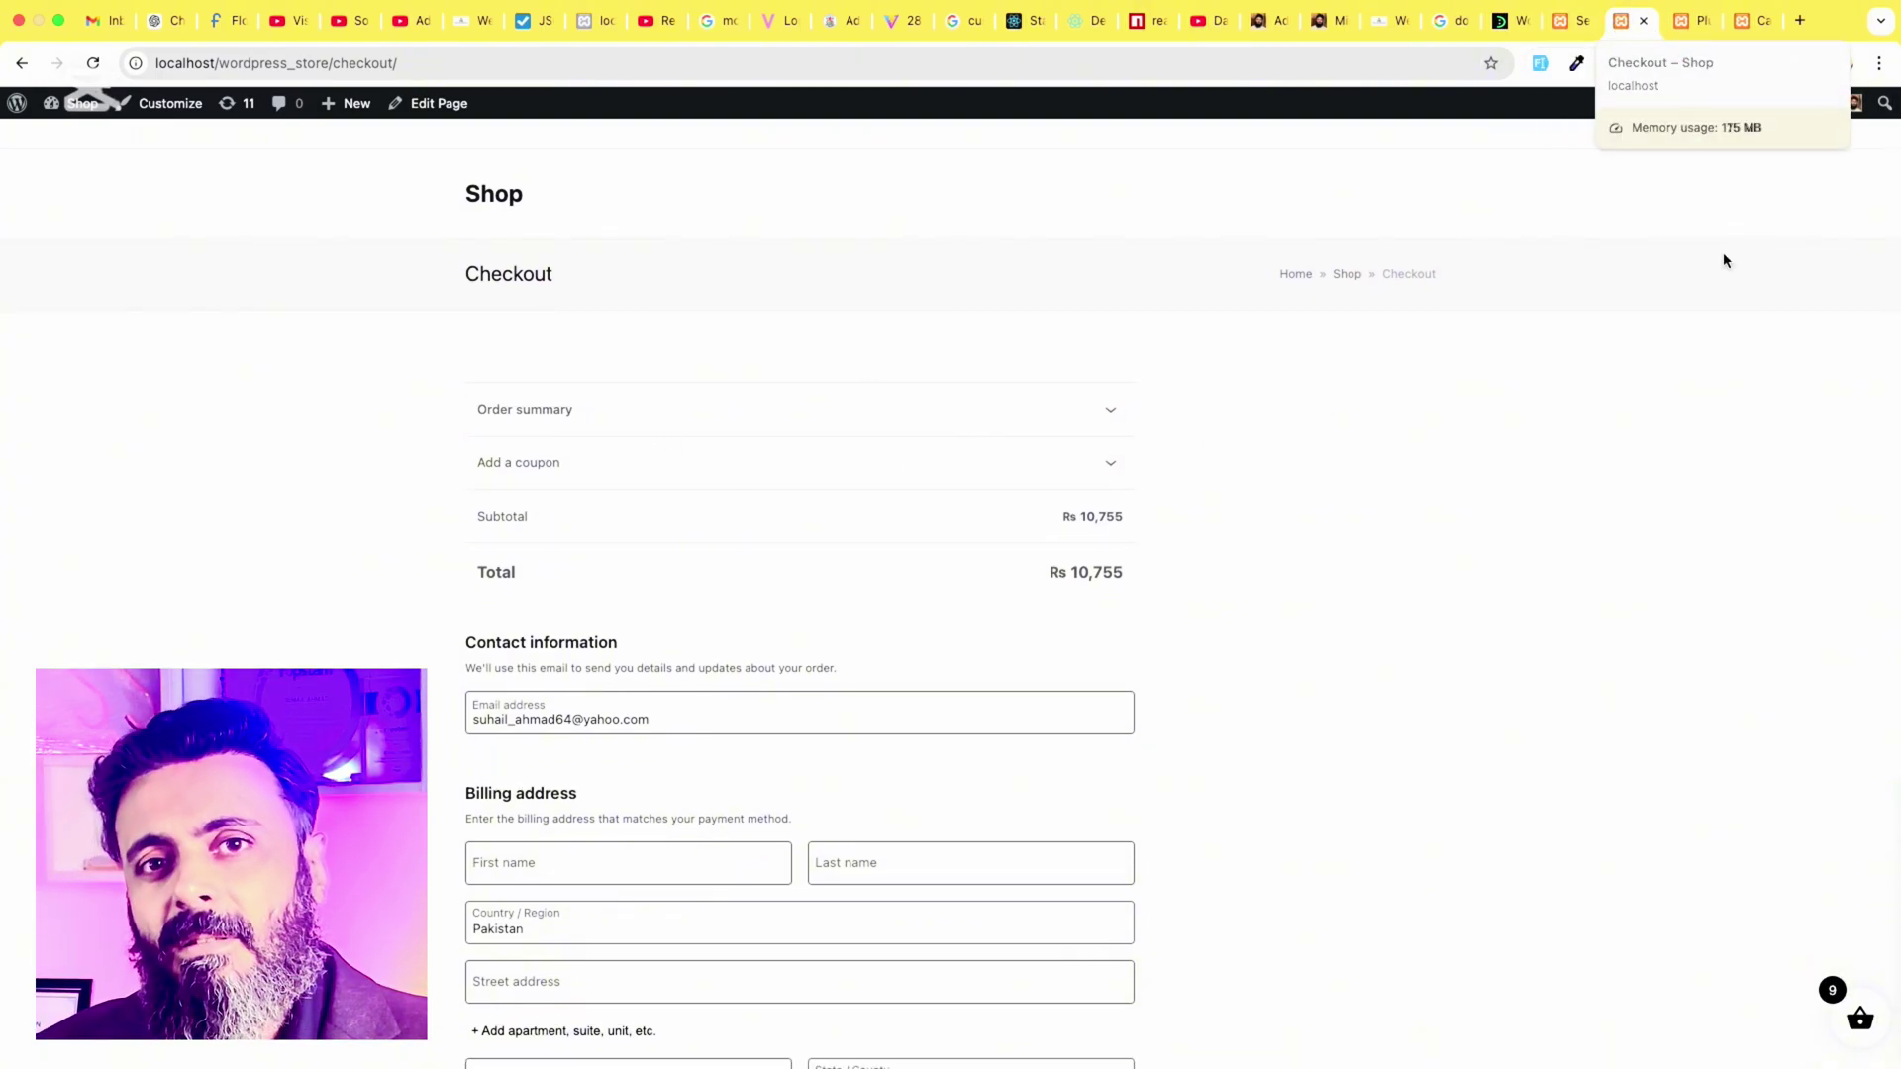
left_click(1857, 1018)
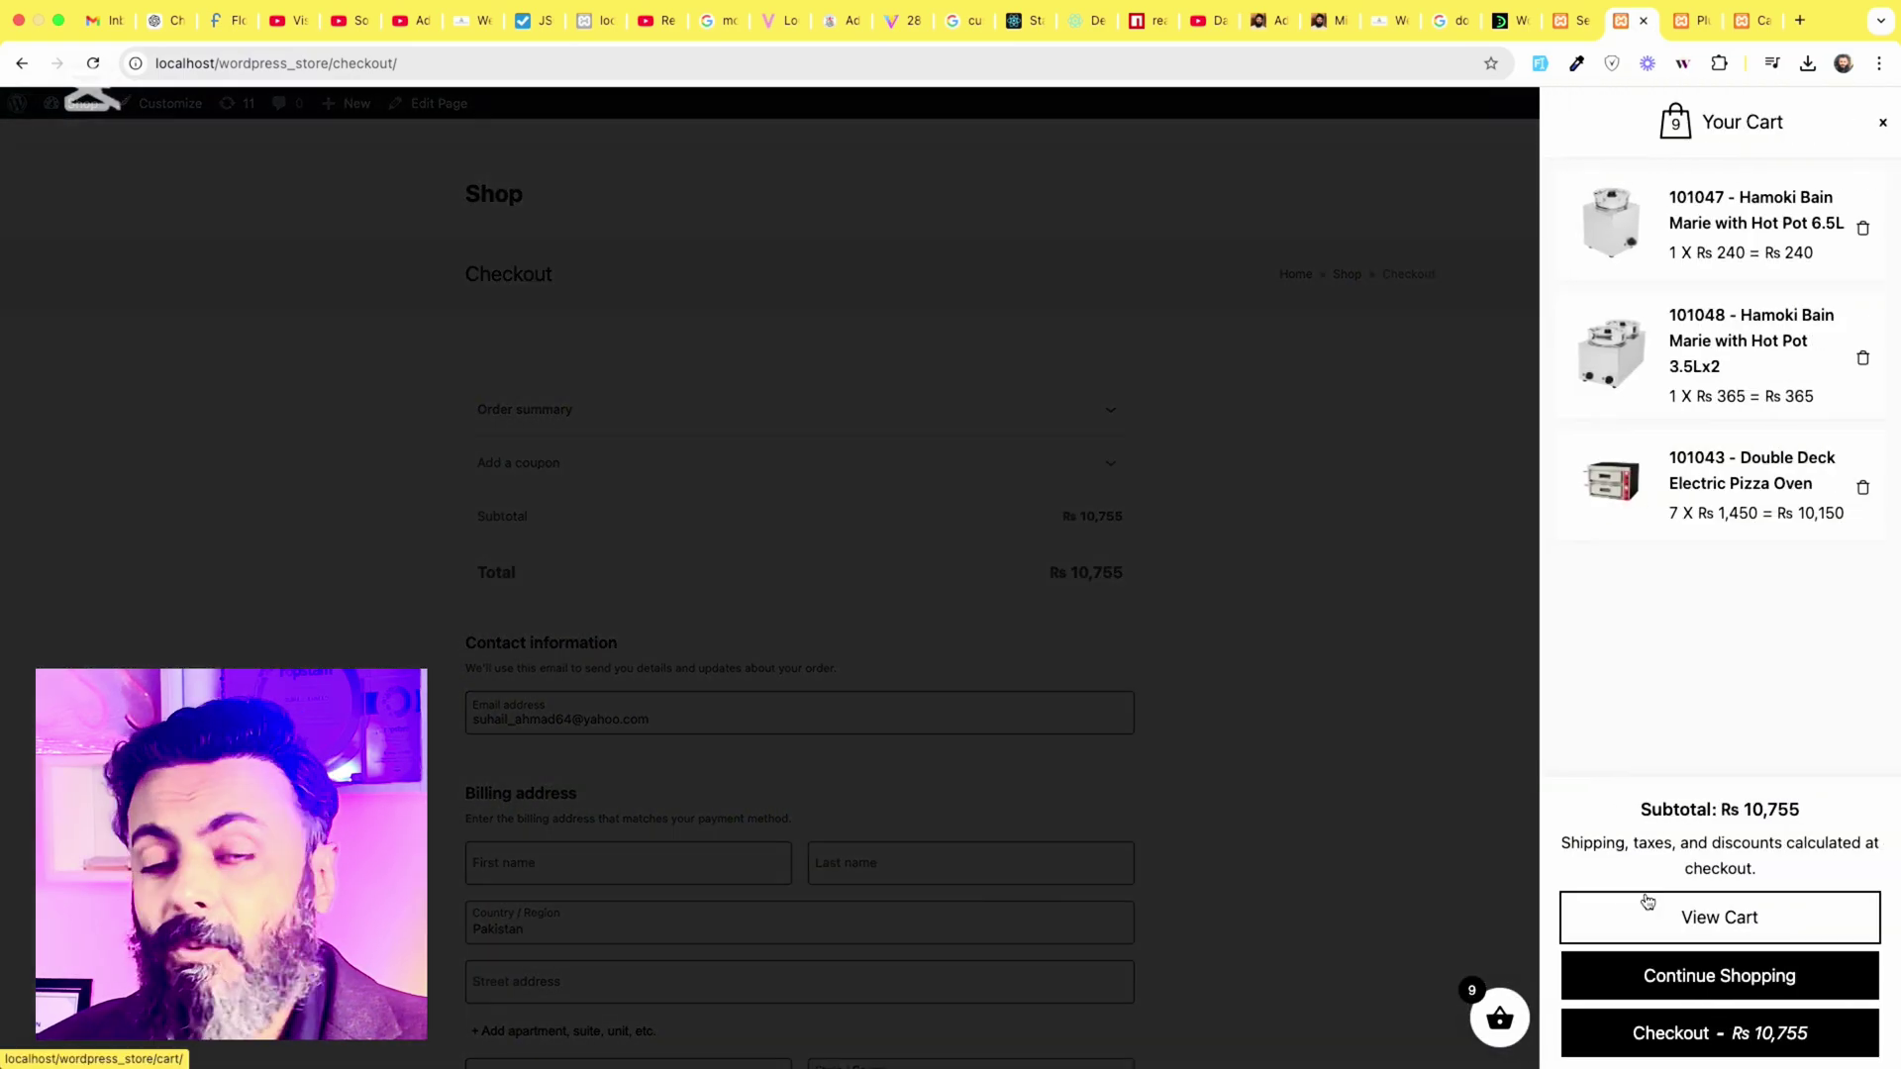